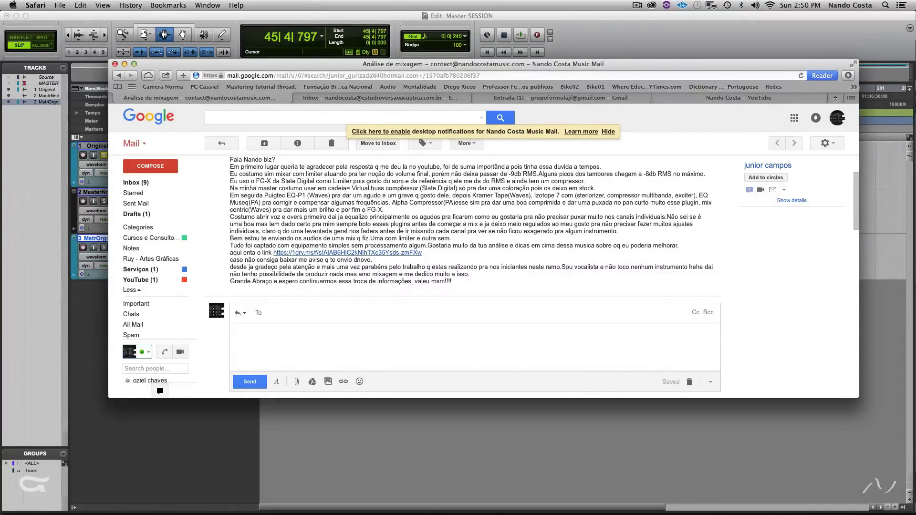
Highlight the email's passages about the Slate Digital, Kramer Tape and Izotope 7 master chain and the equalization habits before mixing
drag(422, 188, 454, 190)
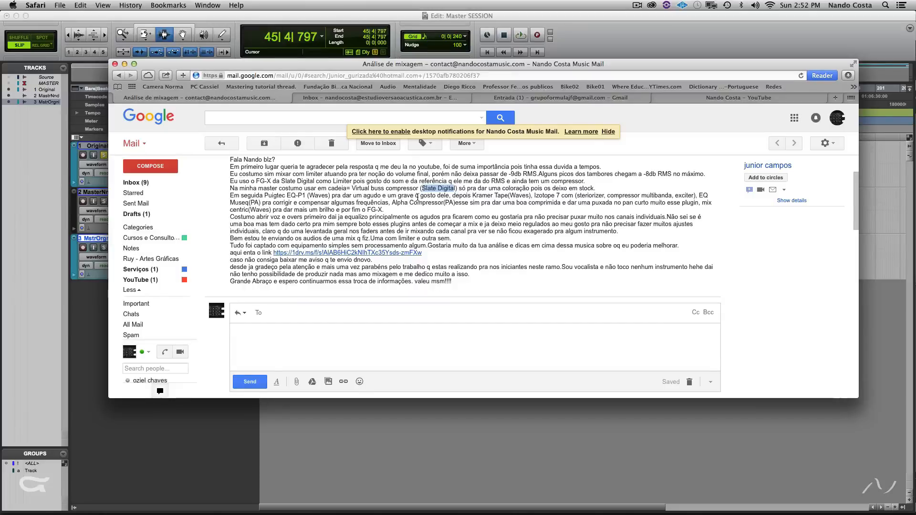
click(305, 195)
drag(480, 196, 513, 195)
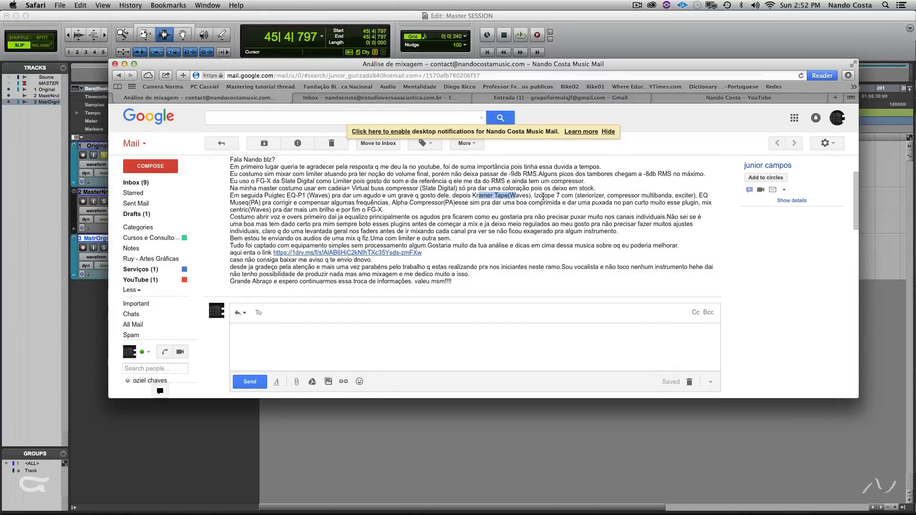
drag(542, 196, 567, 197)
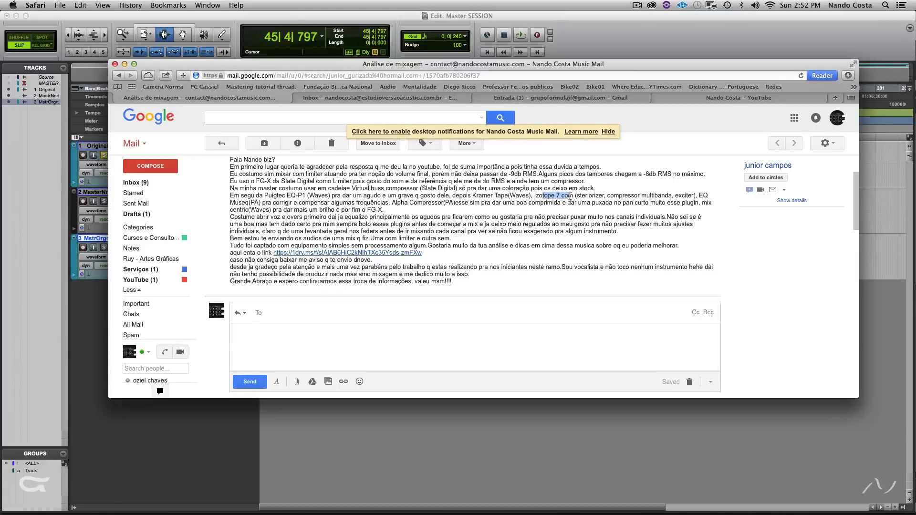
drag(582, 197, 605, 196)
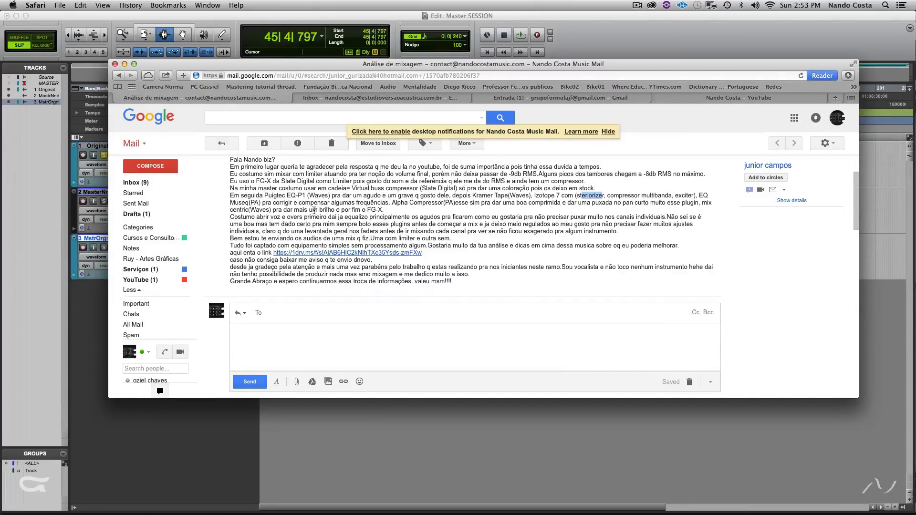
drag(312, 217, 458, 230)
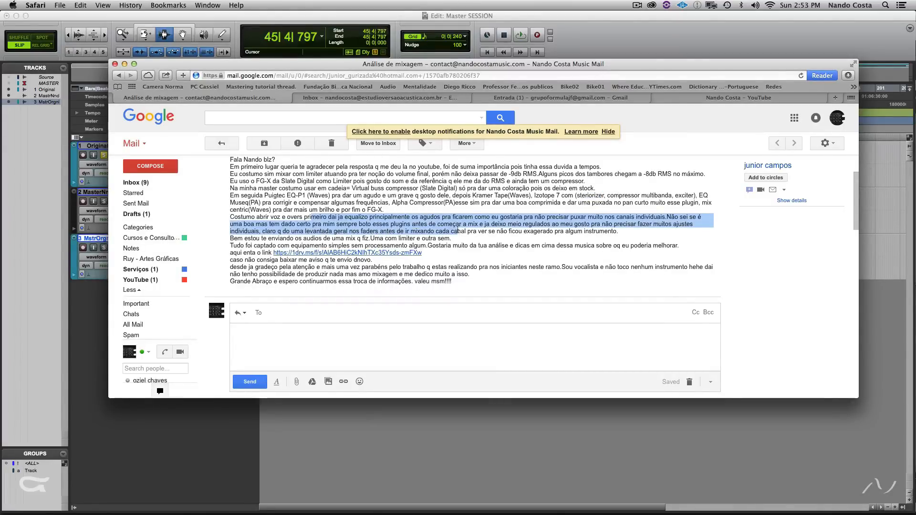
click(351, 224)
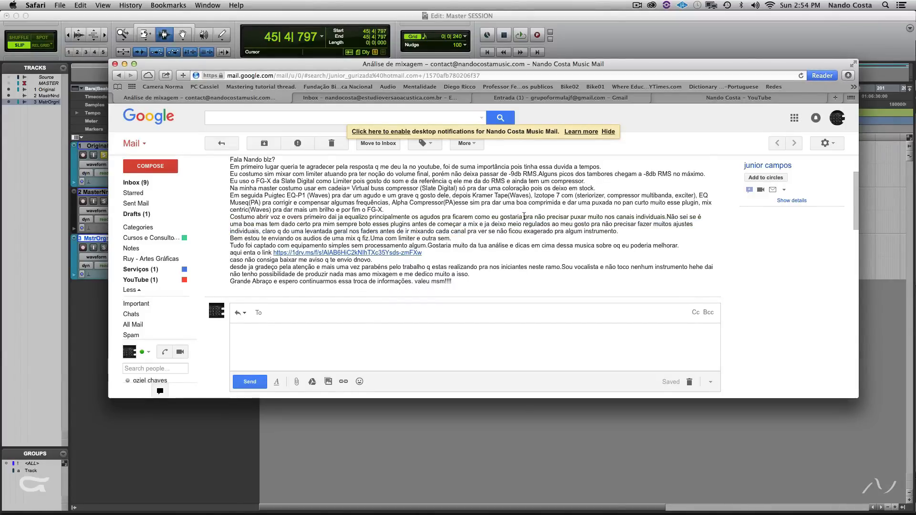
mouse_move(524, 217)
mouse_down()
mouse_move(551, 217)
mouse_move(538, 219)
mouse_up()
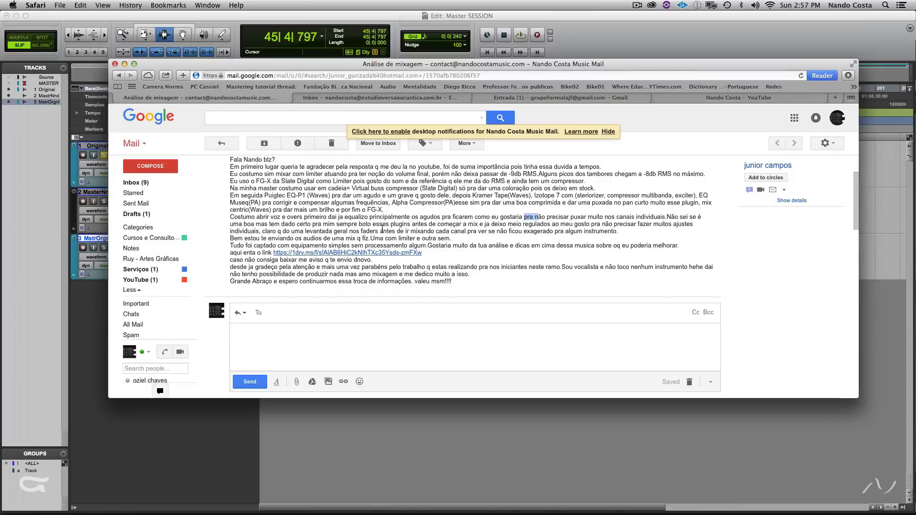
Switch to Pro Tools and audition the Original track from bar 49, at the start of its clip
click(423, 446)
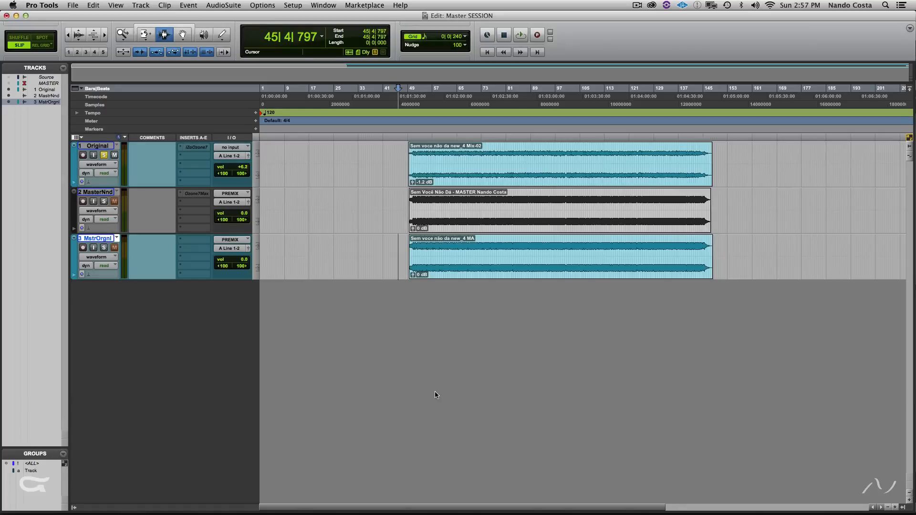
click(408, 159)
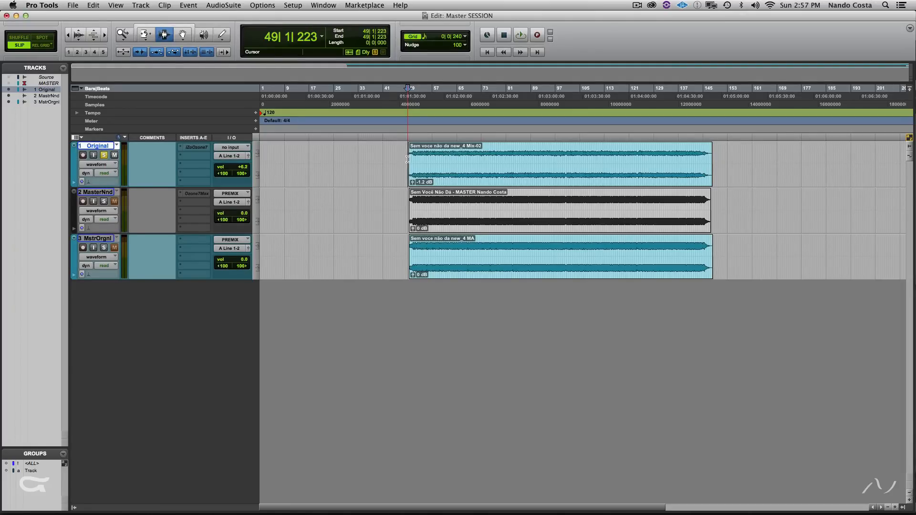
key(space)
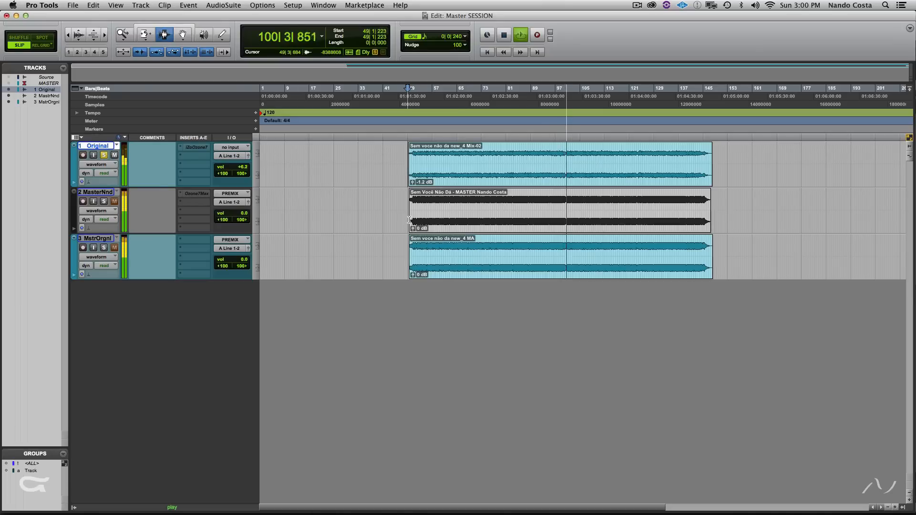
key(space)
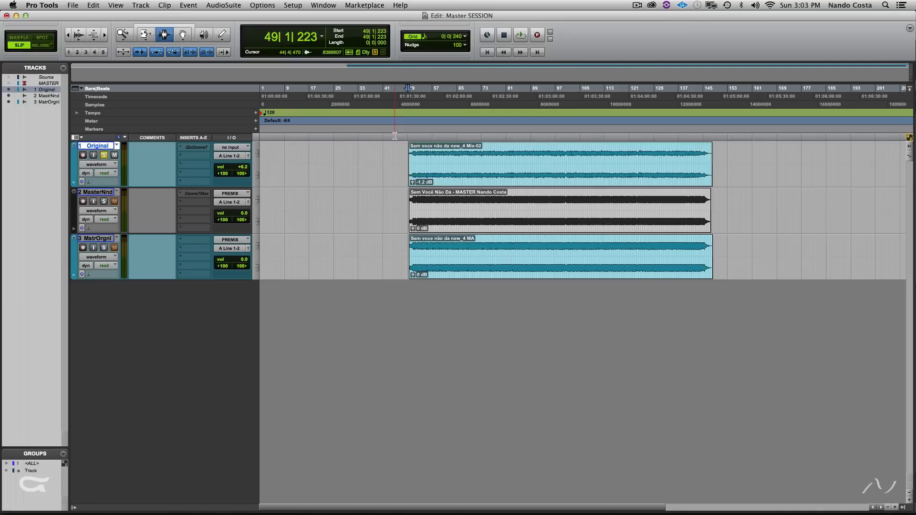
Audition the opening of the Original track from bar 50, and again from bar 53
click(411, 162)
key(space)
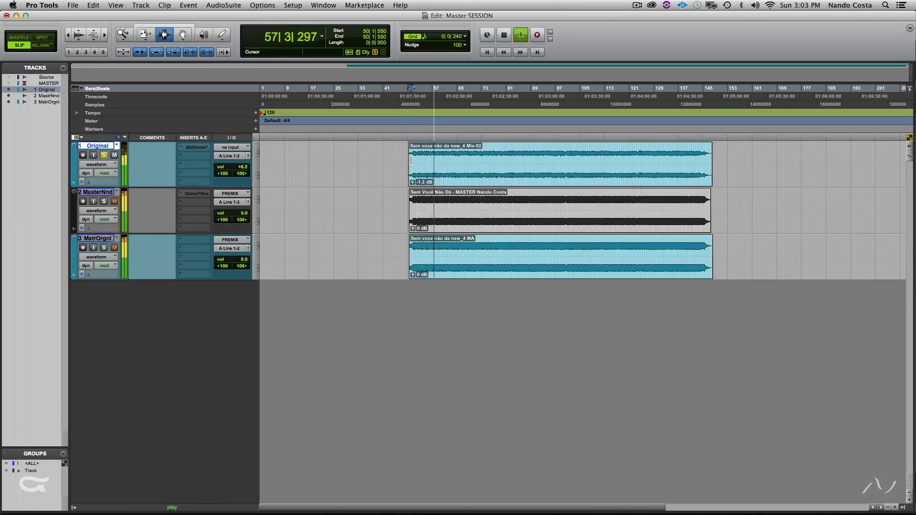
key(space)
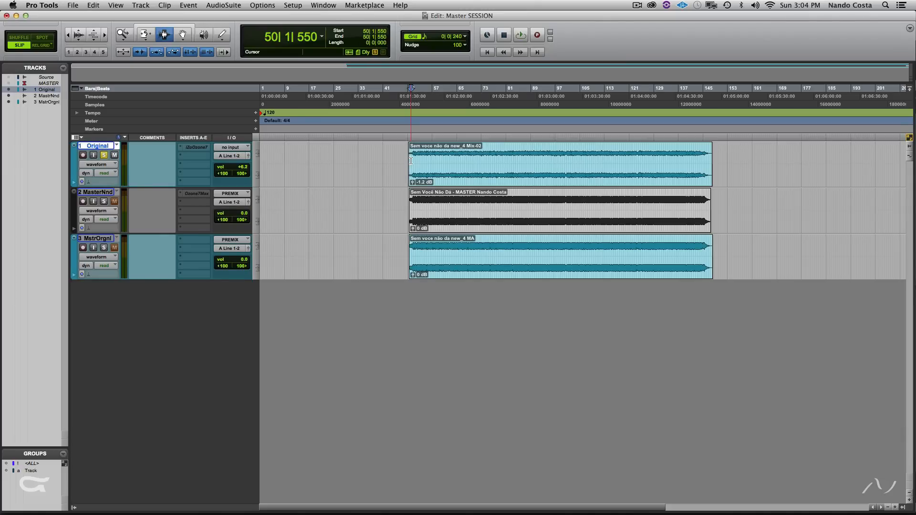
click(421, 166)
key(space)
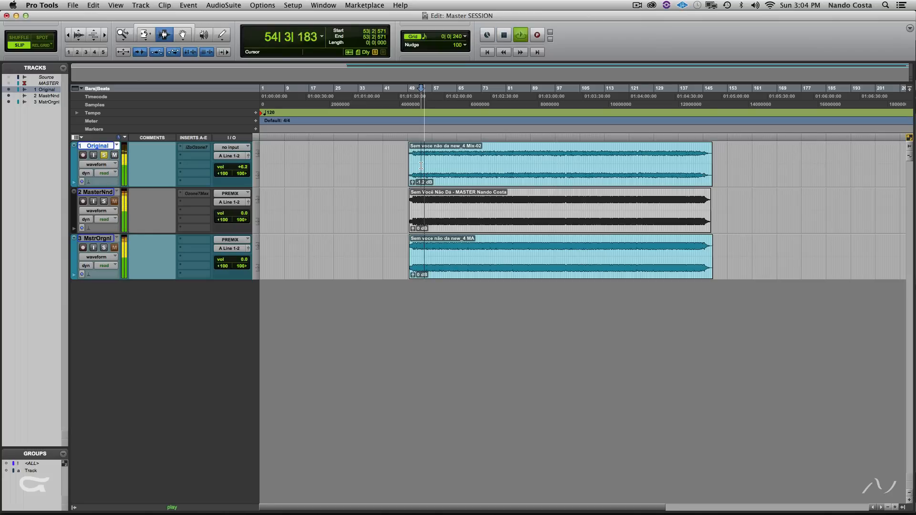
key(space)
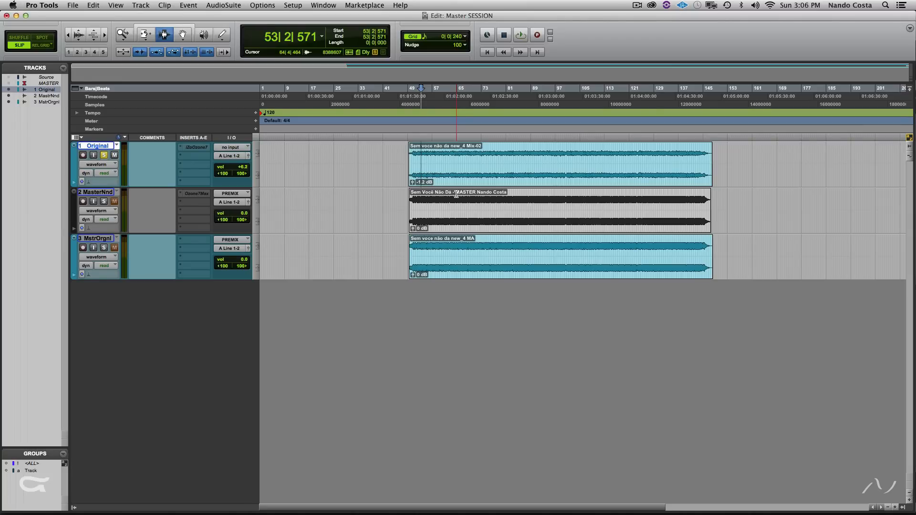
Audition the Original track from bar 55, and again from bar 72
click(428, 152)
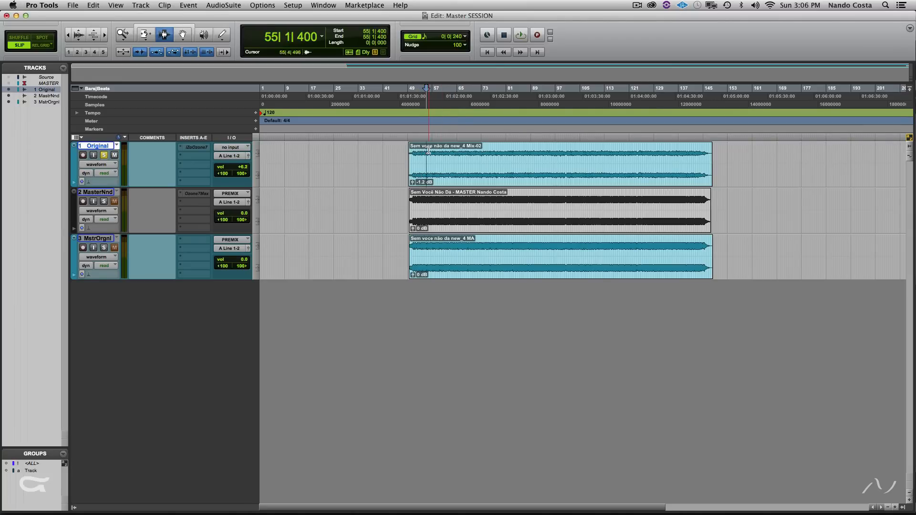
click(428, 152)
key(space)
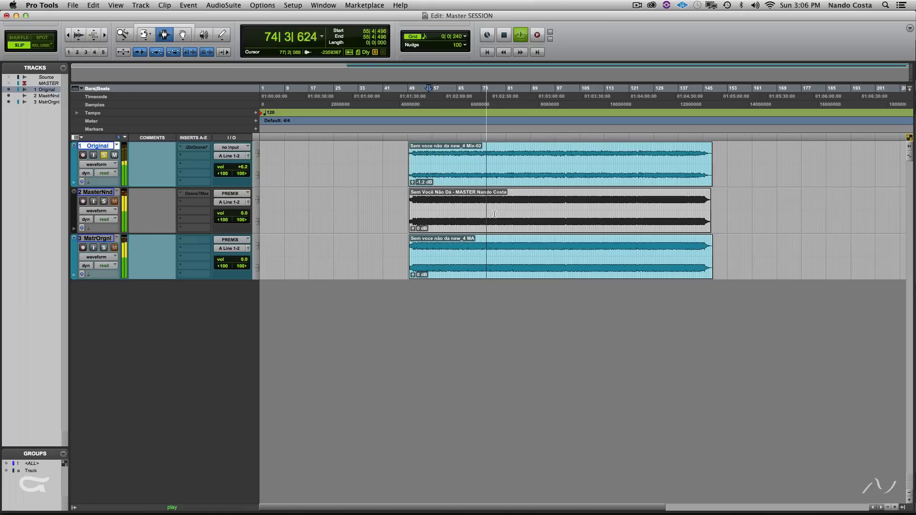
key(space)
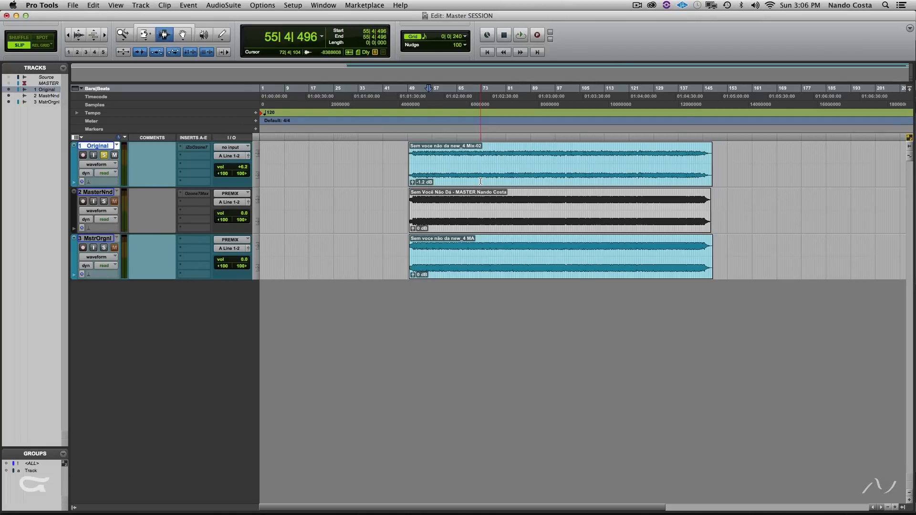
click(481, 181)
key(space)
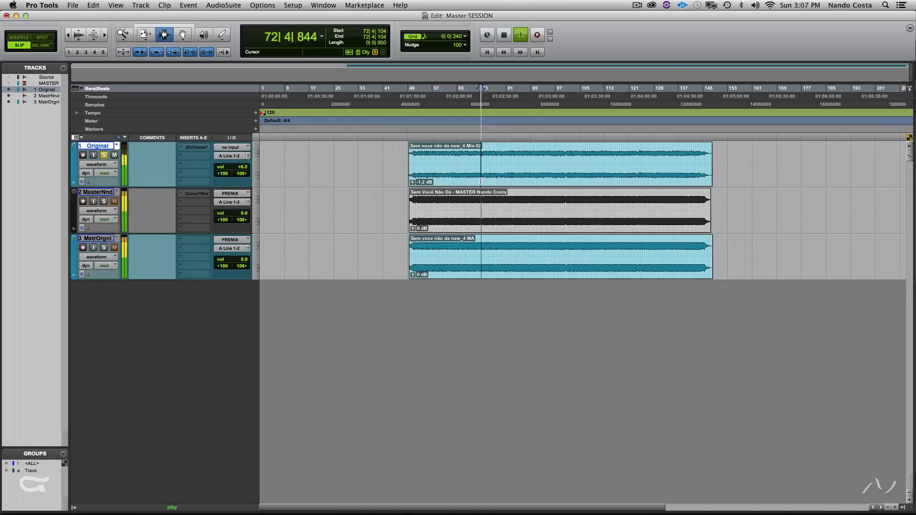
key(space)
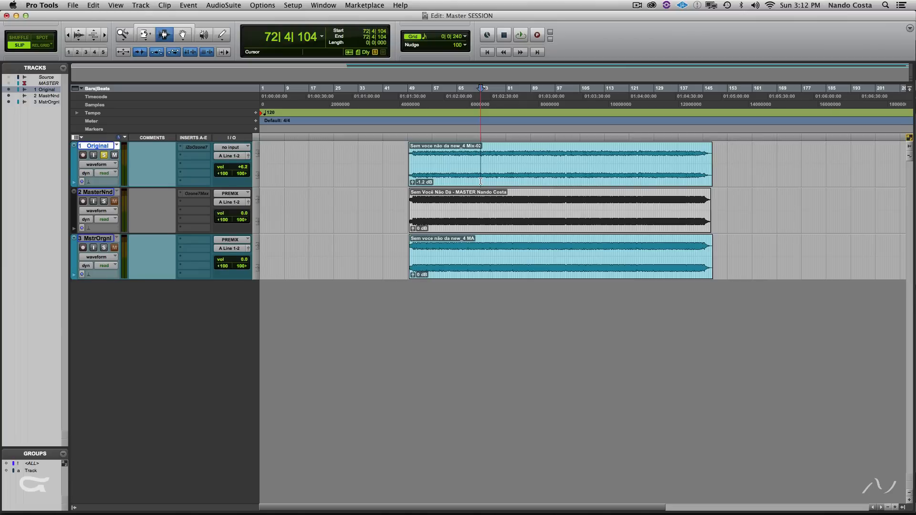
Activate the iZotope Ozone 7 insert on the Original track and open it, placing its window clear of the track's waveform
click(403, 167)
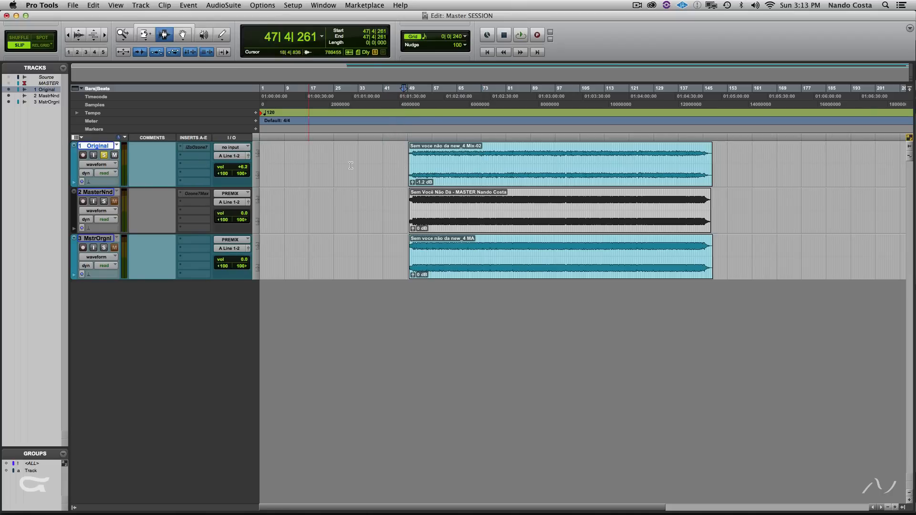
click(411, 168)
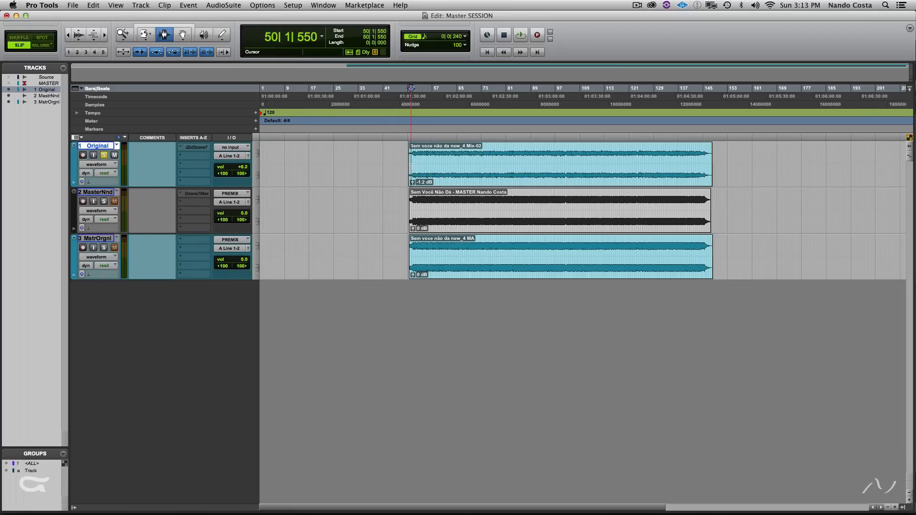
right_click(197, 147)
click(202, 156)
click(200, 149)
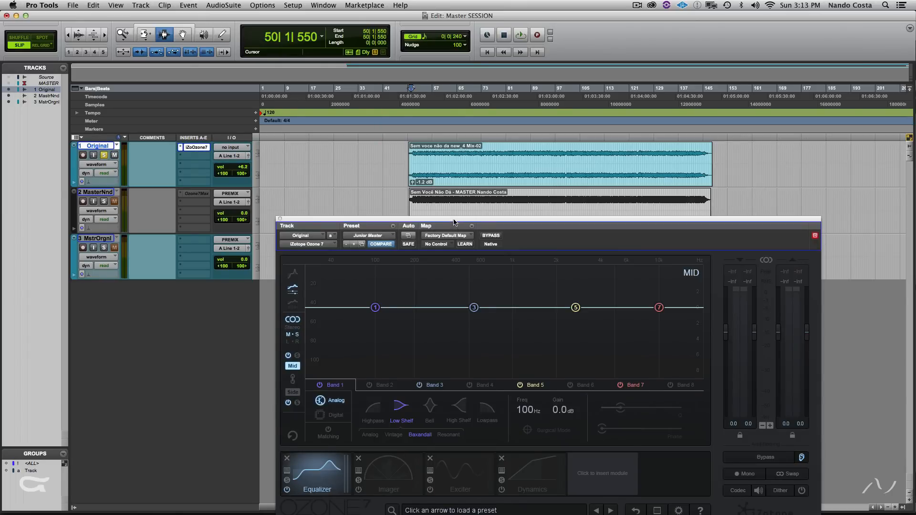
drag(453, 224, 486, 143)
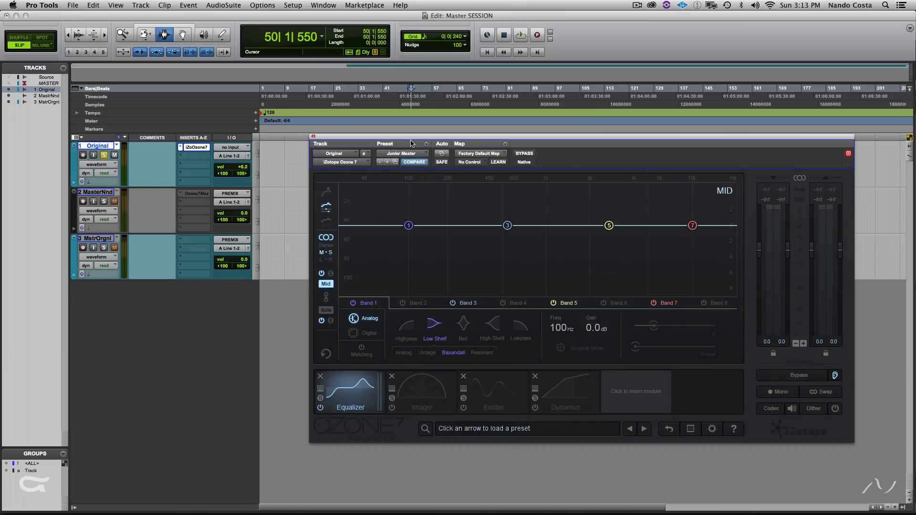
drag(413, 137, 445, 189)
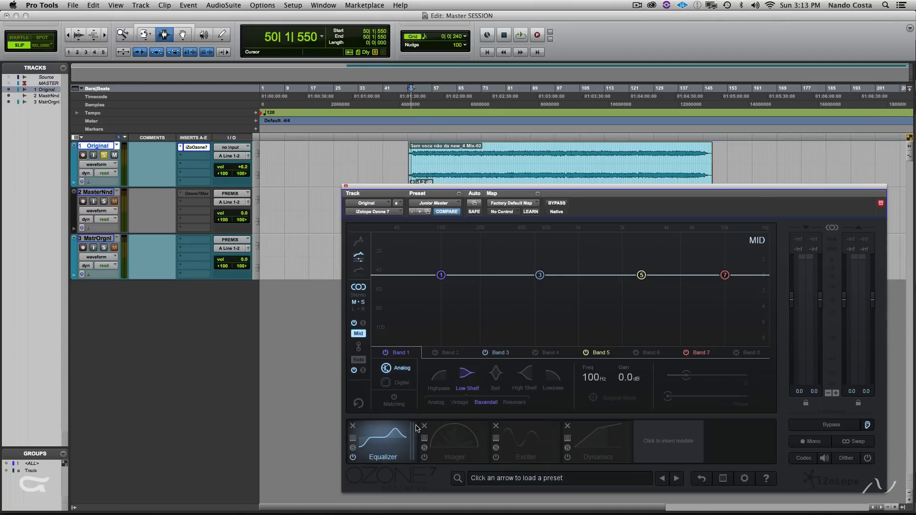
Check the equalizer's Side and Mid curves, and play the Original track from bar 50 with Mid shown
click(358, 360)
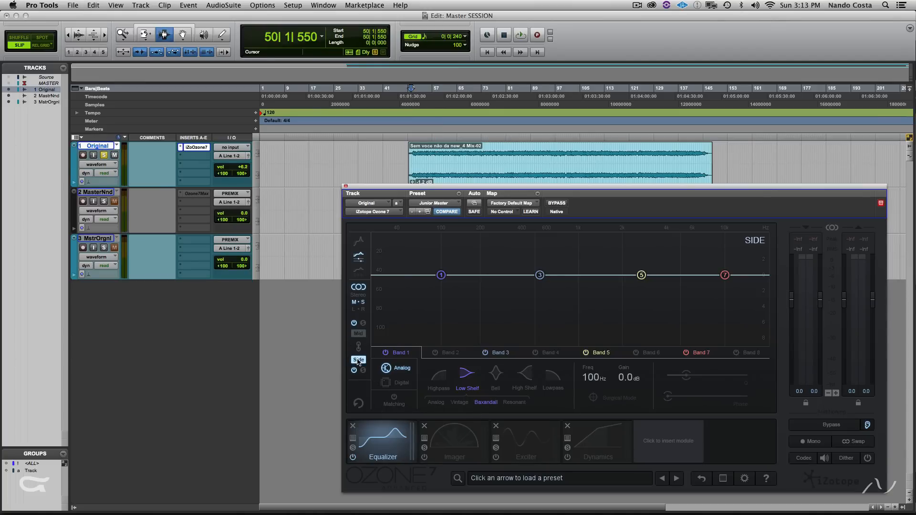
click(358, 335)
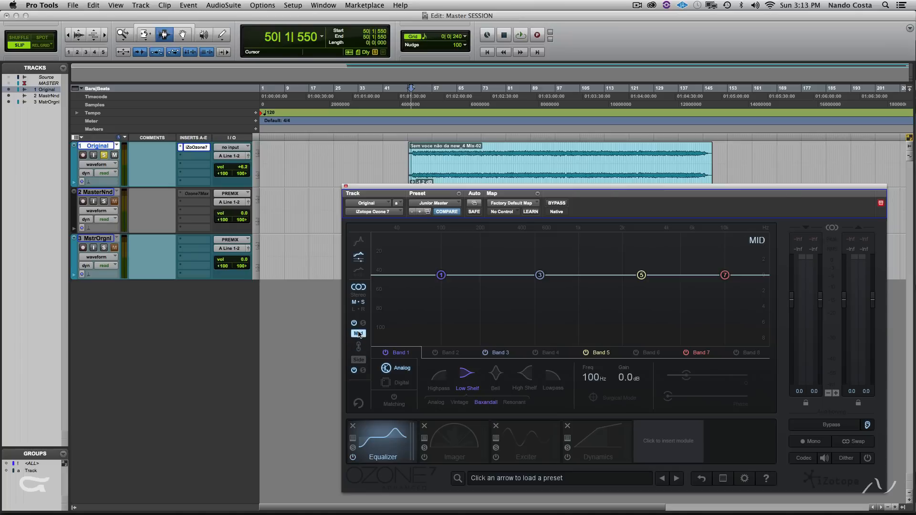
click(414, 157)
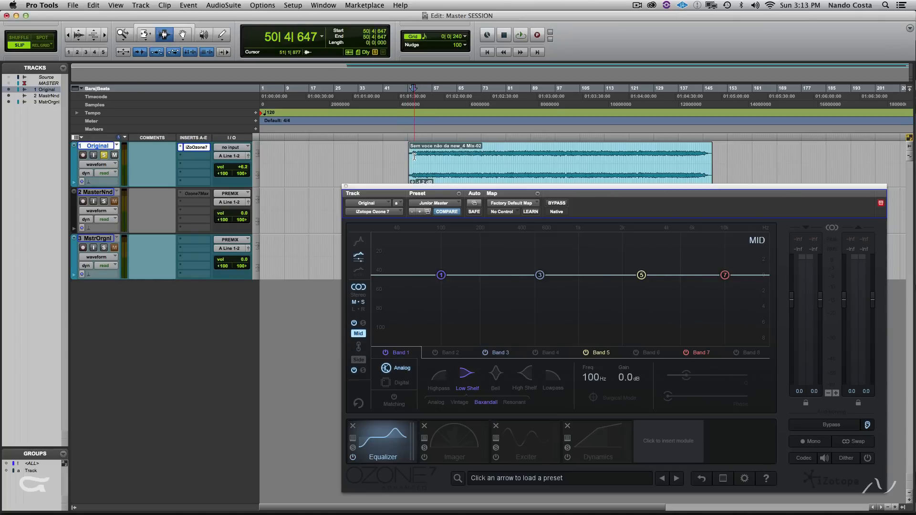
key(space)
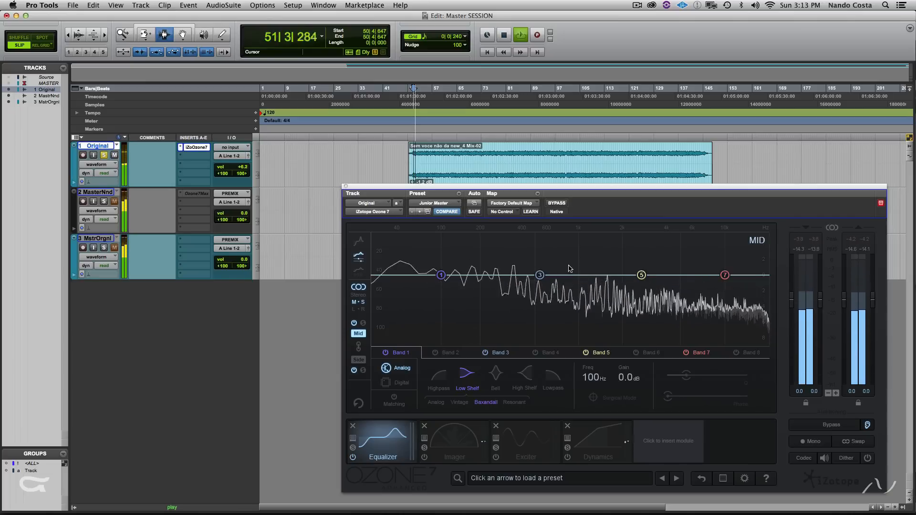
Set the Mid equalizer's Band 3 to about 312 Hz, -0.2 dB and Q 2.1, using the Digital type with Surgical Mode
click(509, 353)
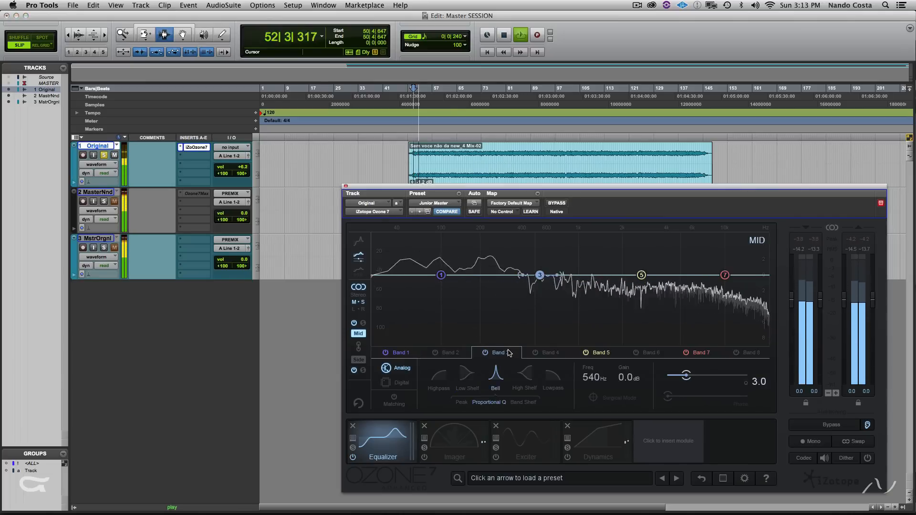
drag(541, 276, 505, 281)
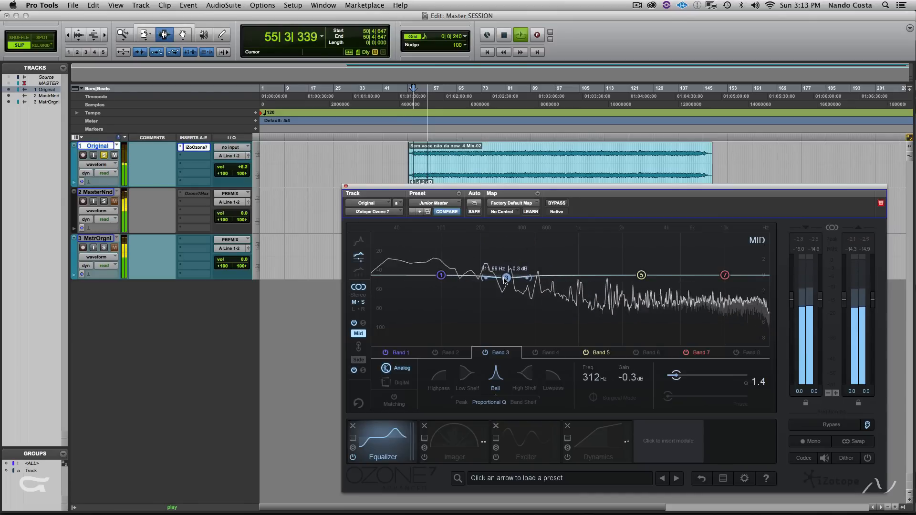
click(401, 383)
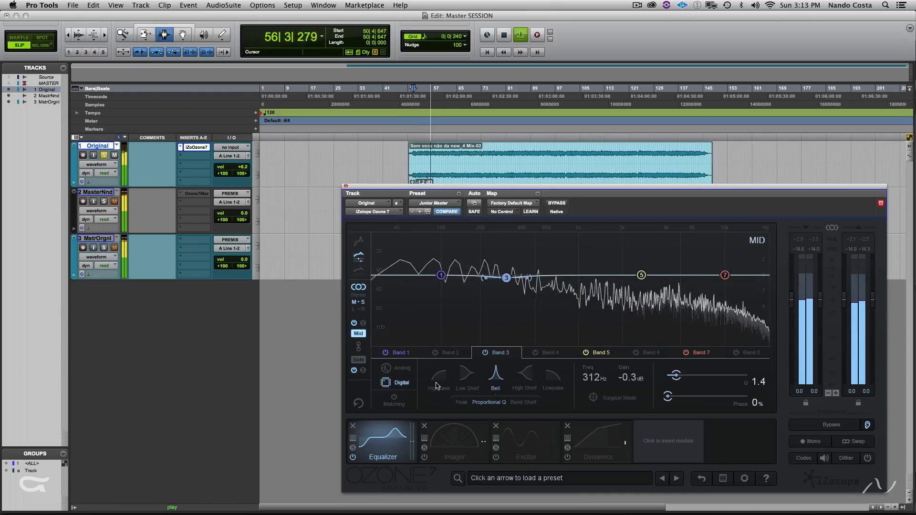
click(593, 397)
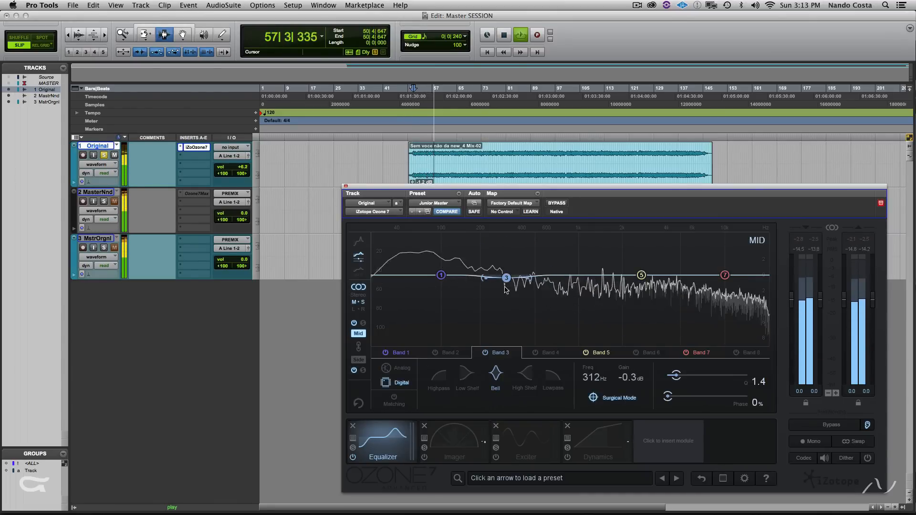
drag(507, 279, 525, 278)
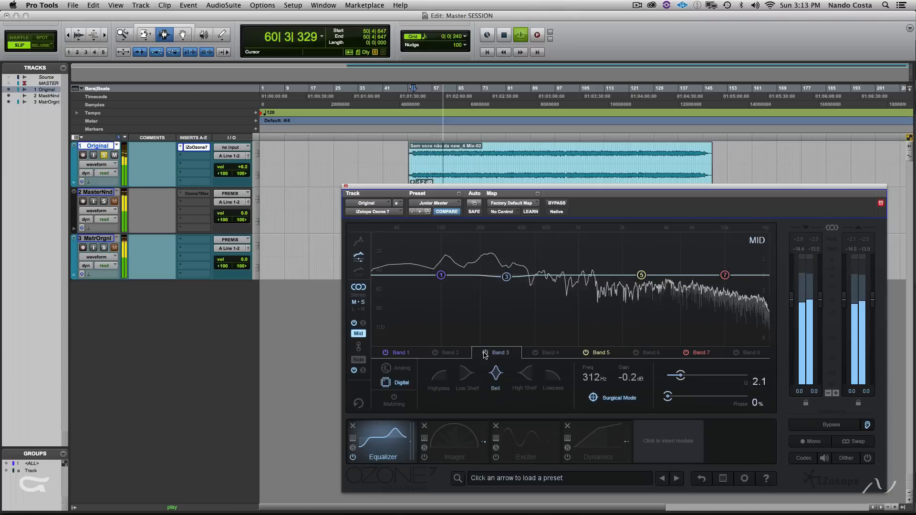
Enable Band 2 on the Mid equalizer and set it to about 260 Hz, -0.2 dB and Q 3.5
click(435, 352)
click(491, 274)
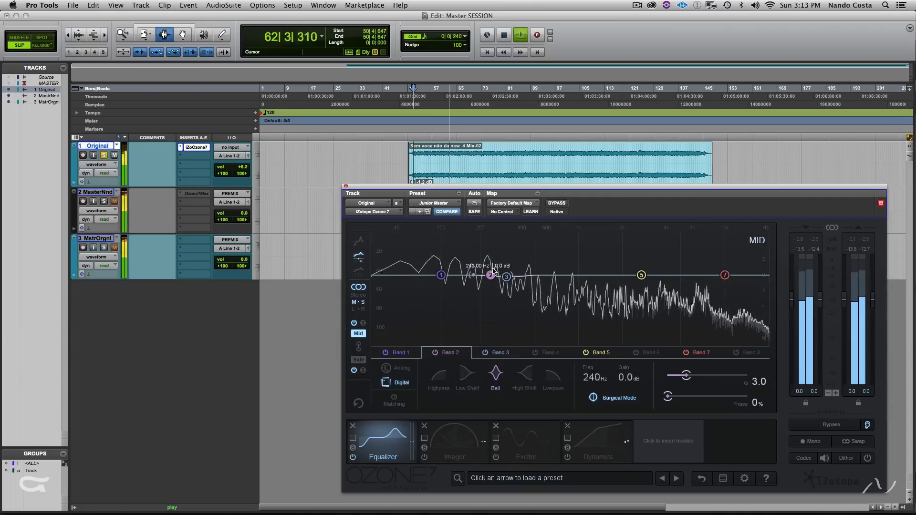
mouse_move(494, 270)
mouse_down()
mouse_move(493, 241)
mouse_move(497, 281)
mouse_up()
scroll(505, 244, up, 2)
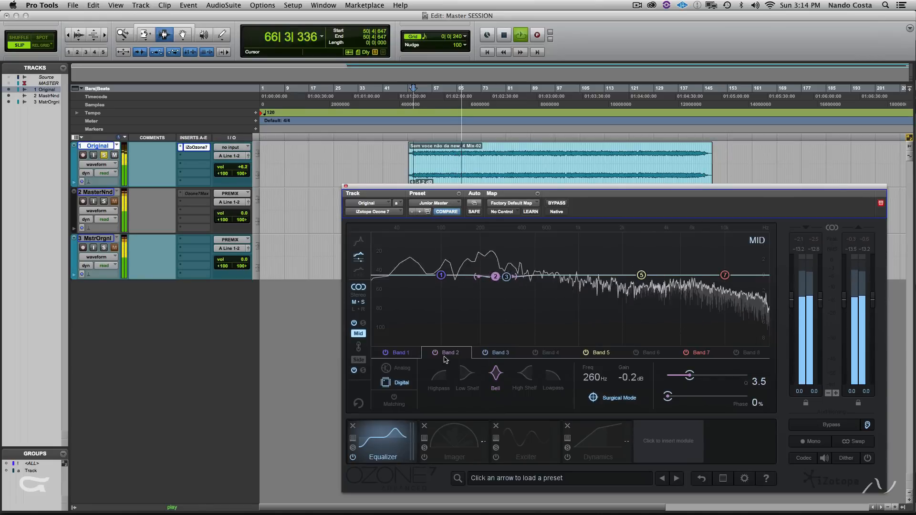
Set the Mid equalizer's Band 5 to about 2.64 kHz, -0.3 dB and Q 4.4
click(642, 275)
drag(664, 278, 641, 249)
mouse_move(642, 279)
mouse_down()
mouse_move(639, 286)
mouse_move(640, 278)
mouse_up()
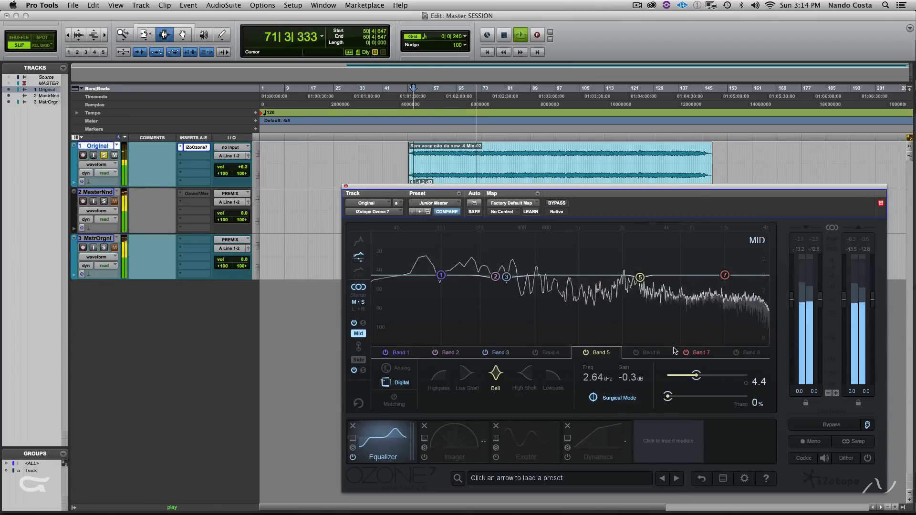
Change the Mid equalizer's Band 7 to a Bell at about 8.15 kHz, -0.3 dB and Q 4.4
click(702, 355)
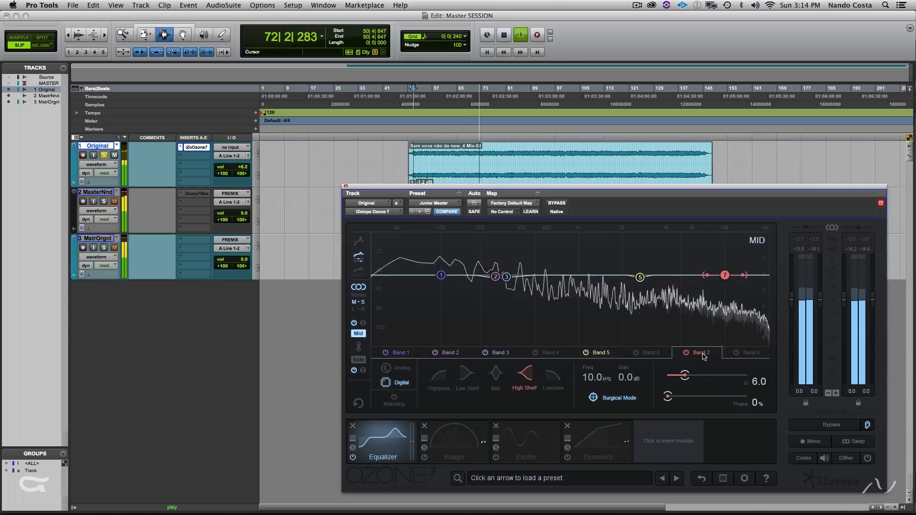
click(496, 374)
mouse_move(726, 275)
mouse_down()
mouse_move(708, 259)
mouse_move(728, 263)
mouse_move(712, 245)
mouse_move(712, 281)
mouse_up()
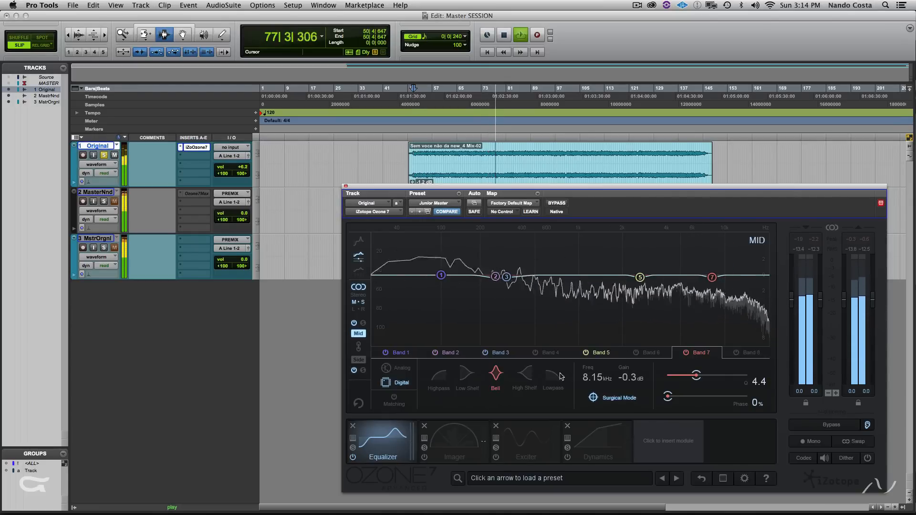
Set the Side equalizer's Band 3 to about 530 Hz, -0.4 dB and Q 3.5 with Surgical Mode on
click(359, 360)
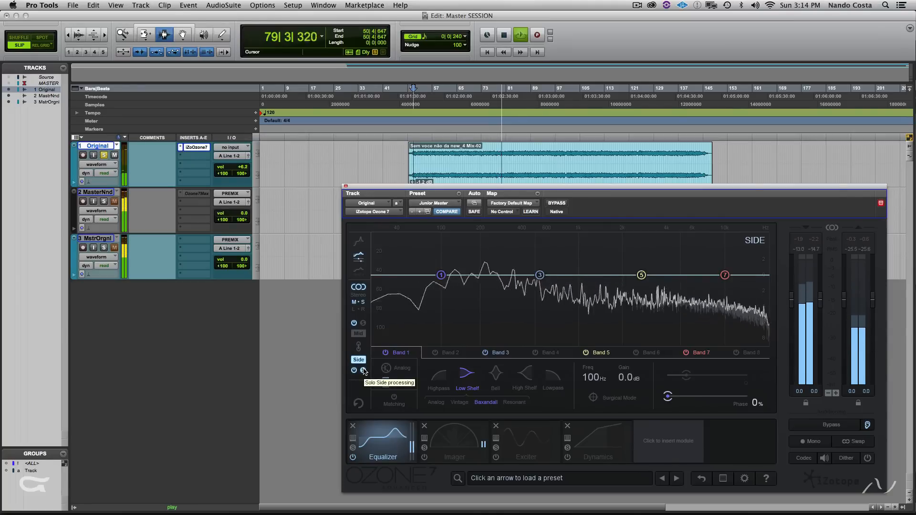
click(540, 276)
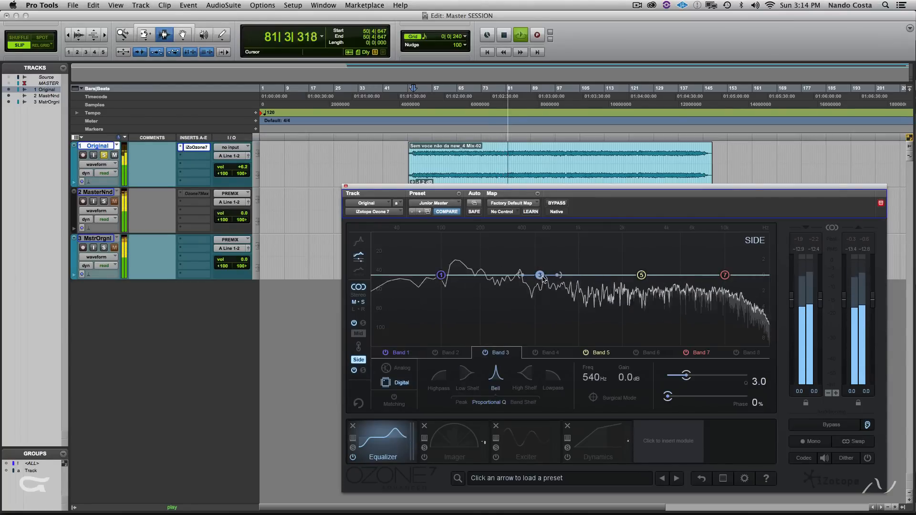
drag(540, 275, 538, 252)
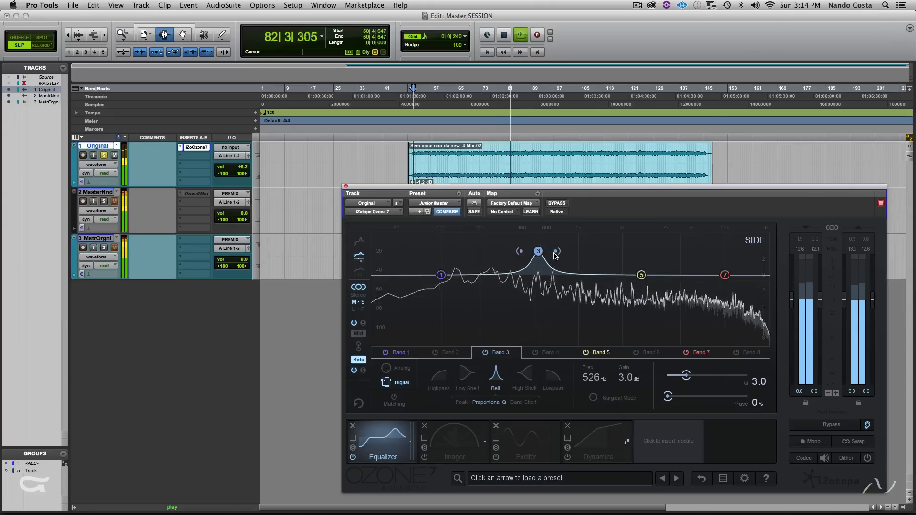
click(593, 398)
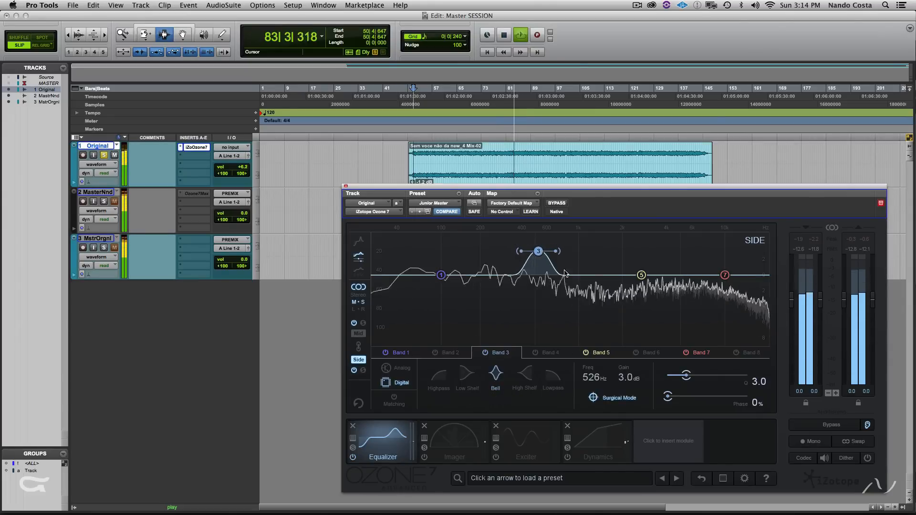
drag(538, 252, 540, 282)
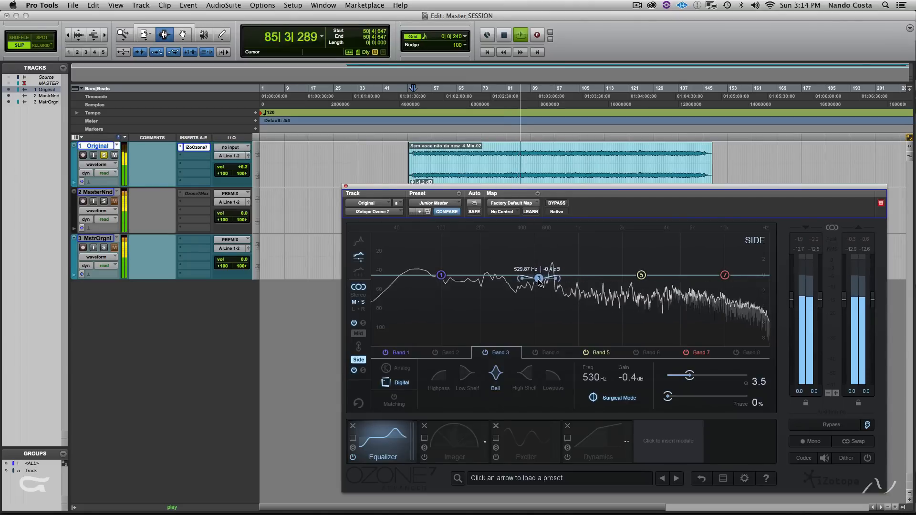
Enable Band 2 on the Side equalizer and set it to about 156 Hz, -0.3 dB and Q 3.5
click(436, 353)
click(490, 275)
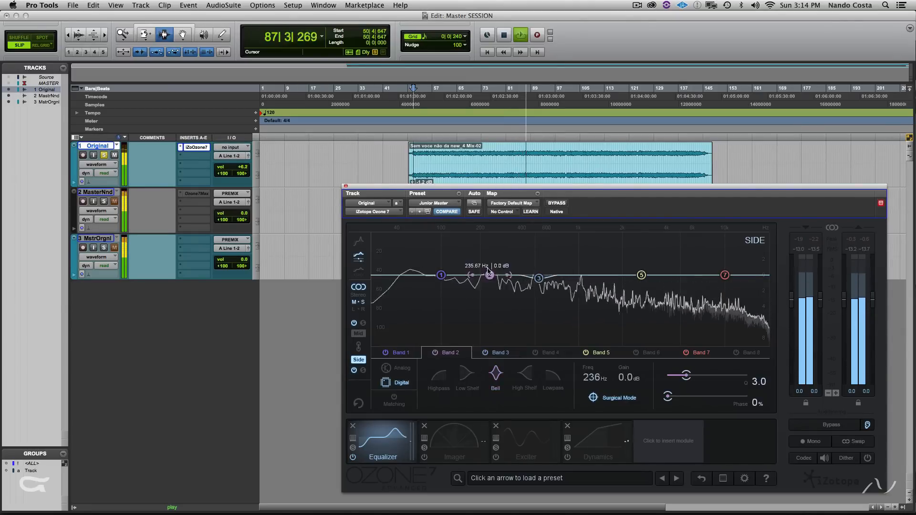
drag(489, 272, 465, 282)
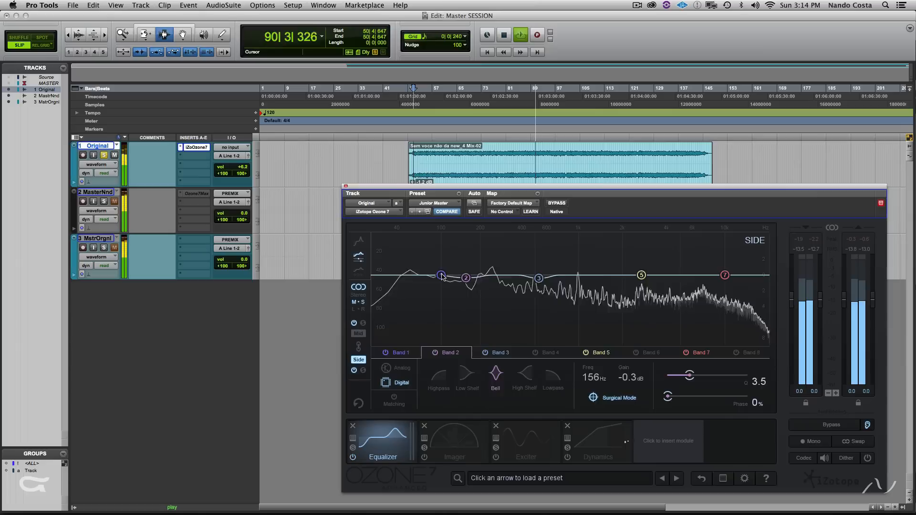
Set the Side equalizer's Band 1 to about 130 Hz, -0.3 dB and Q 6.0, and Band 5 to about 2.90 kHz and -0.3 dB
click(442, 276)
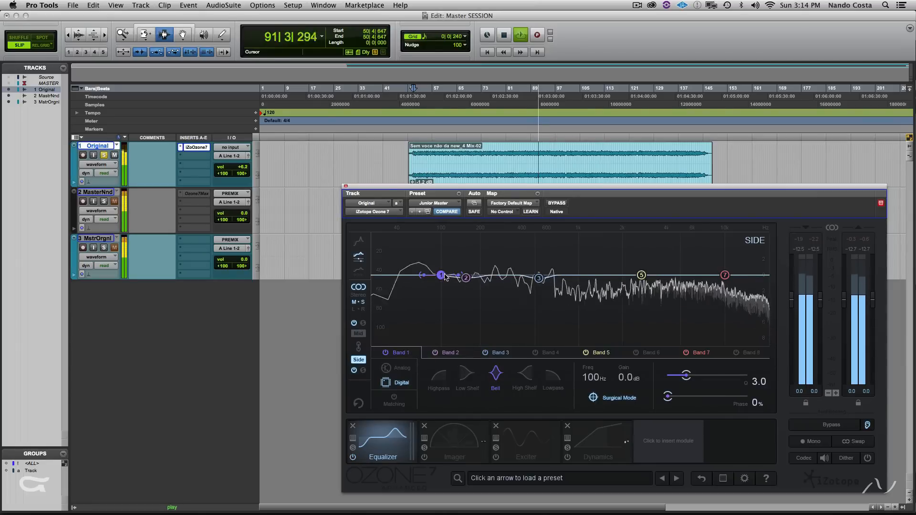
mouse_move(445, 277)
mouse_down()
mouse_move(453, 247)
mouse_move(456, 281)
mouse_up()
scroll(465, 253, up, 3)
scroll(465, 253, up, 2)
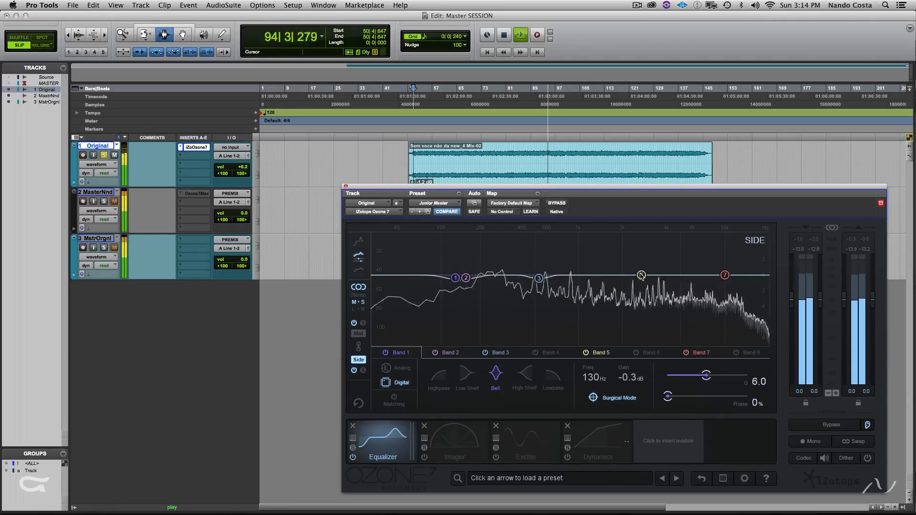
mouse_move(641, 275)
mouse_down()
mouse_move(646, 239)
mouse_move(646, 279)
mouse_up()
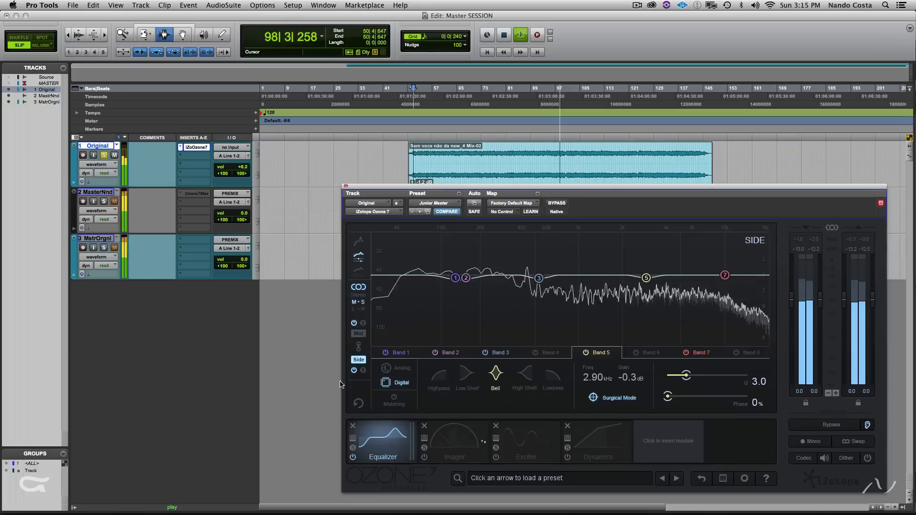
Stop playback and compare the finished Mid and Side equalizer curves, ending with Mid shown
click(359, 333)
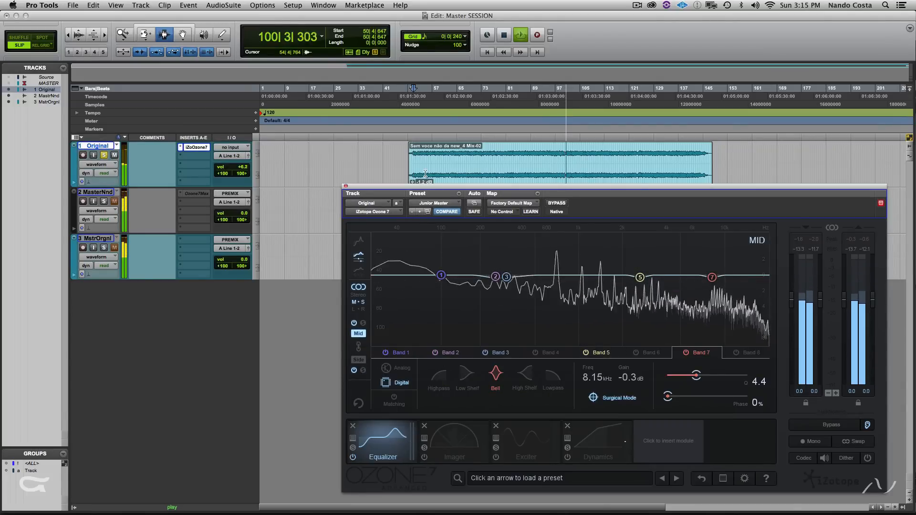
key(space)
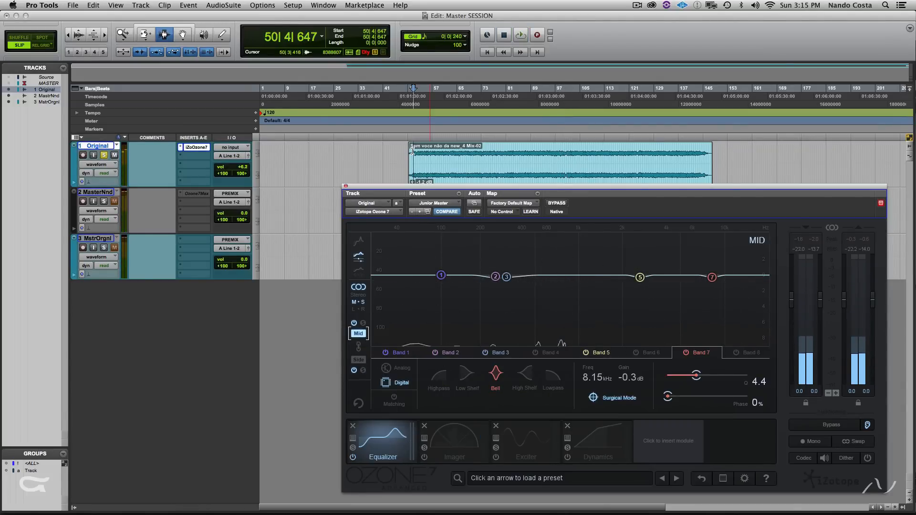
click(363, 361)
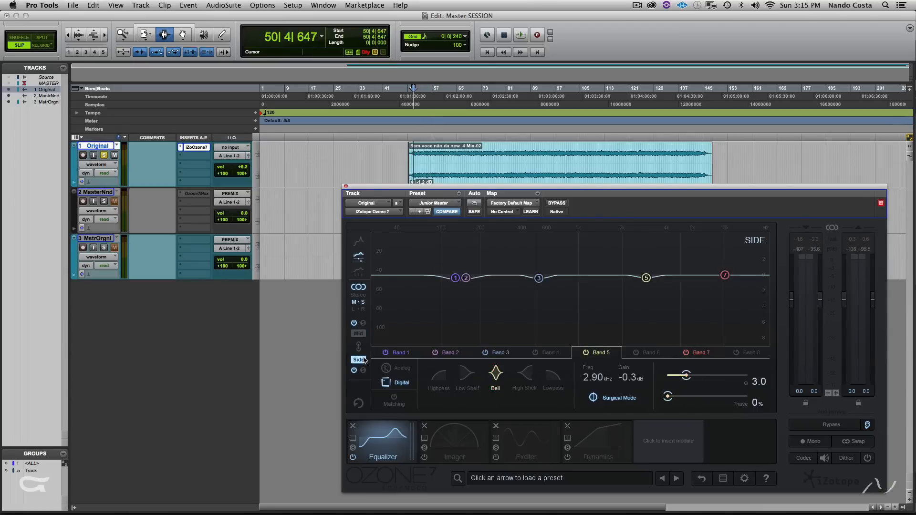
click(359, 334)
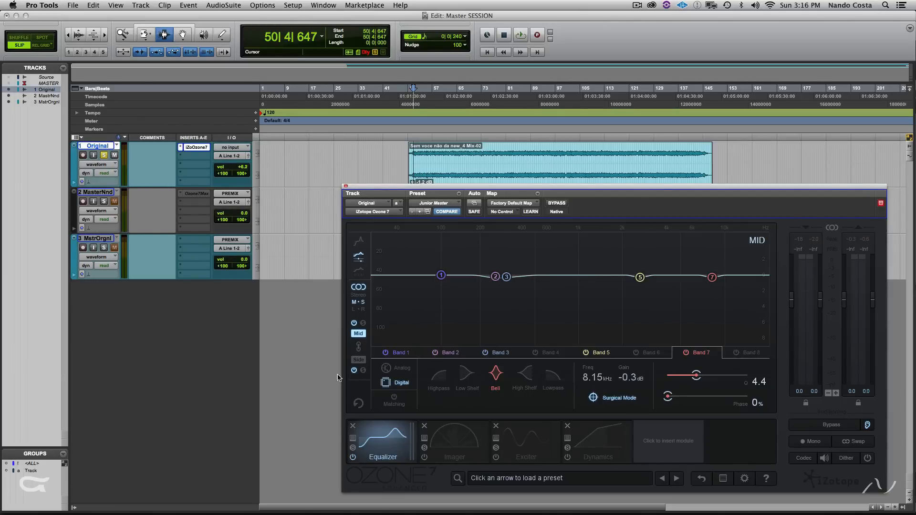
click(358, 360)
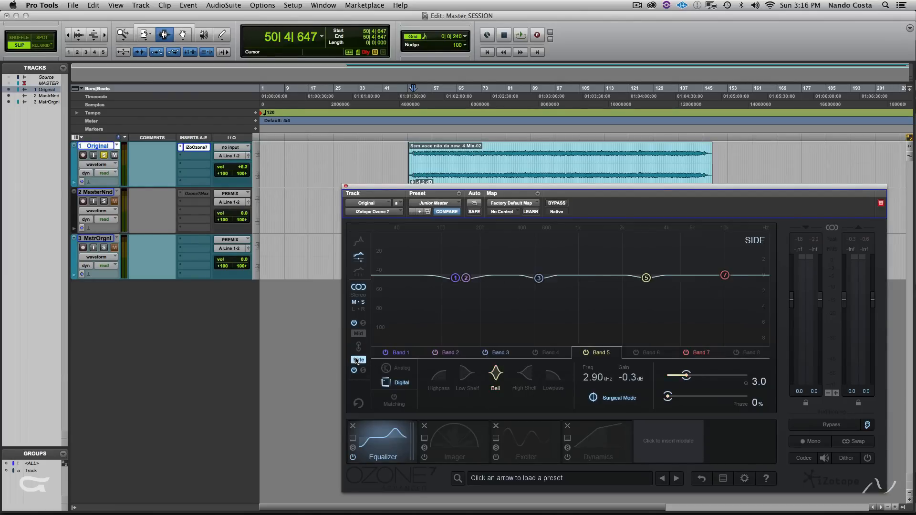
click(362, 333)
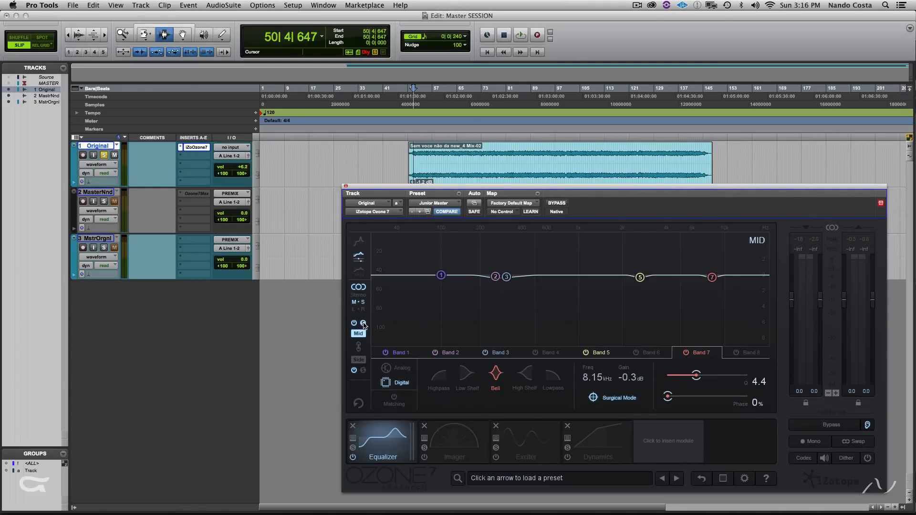
Audition the Original track from bar 50, comparing the soloed Mid and Side signals, and stop playback
key(space)
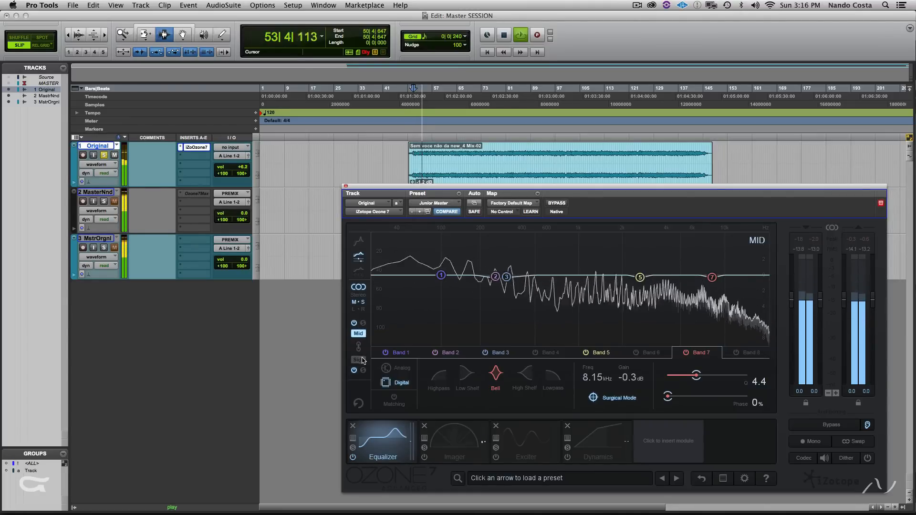
key(space)
key(space)
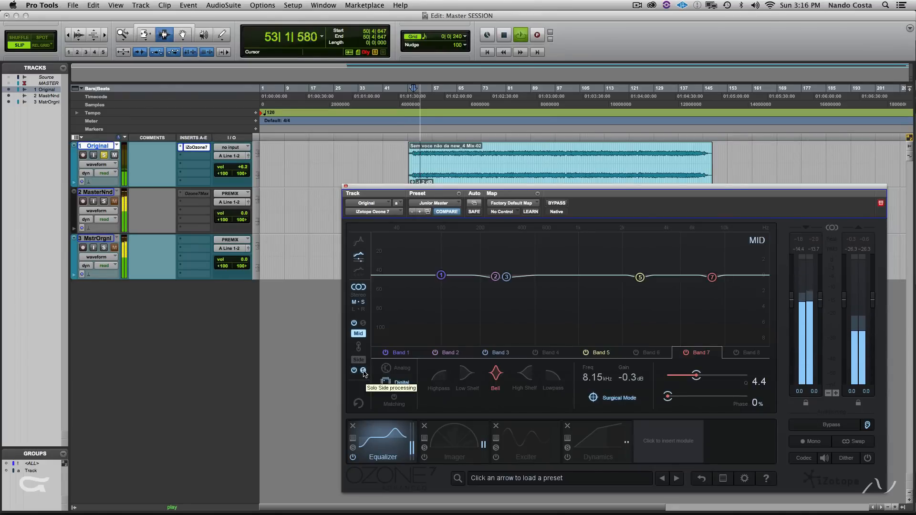
key(space)
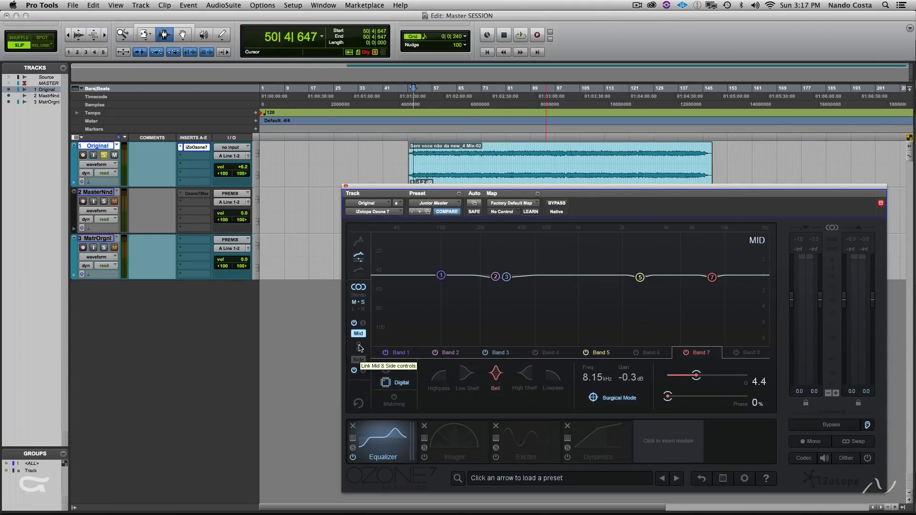
Check the Side curve, and examine the settings of Bands 2, 3, 5 and 7 on the Mid equalizer
click(359, 359)
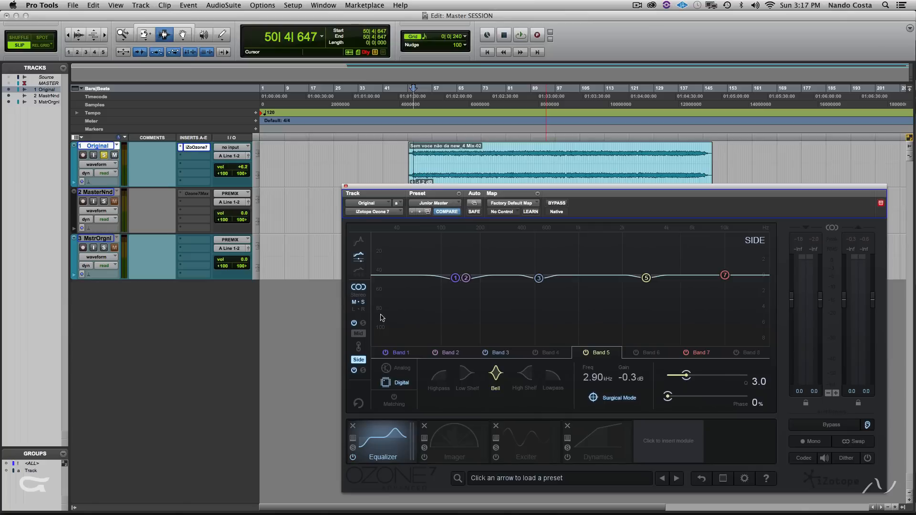
click(358, 334)
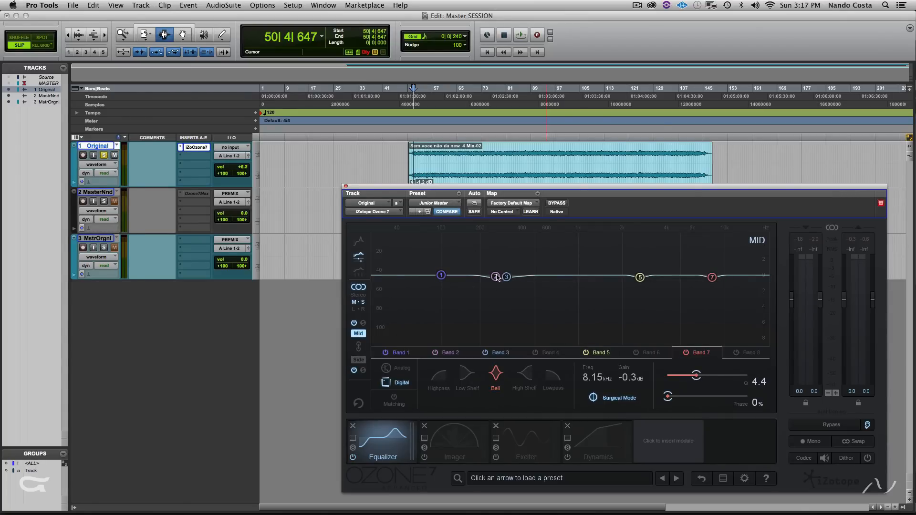
click(451, 354)
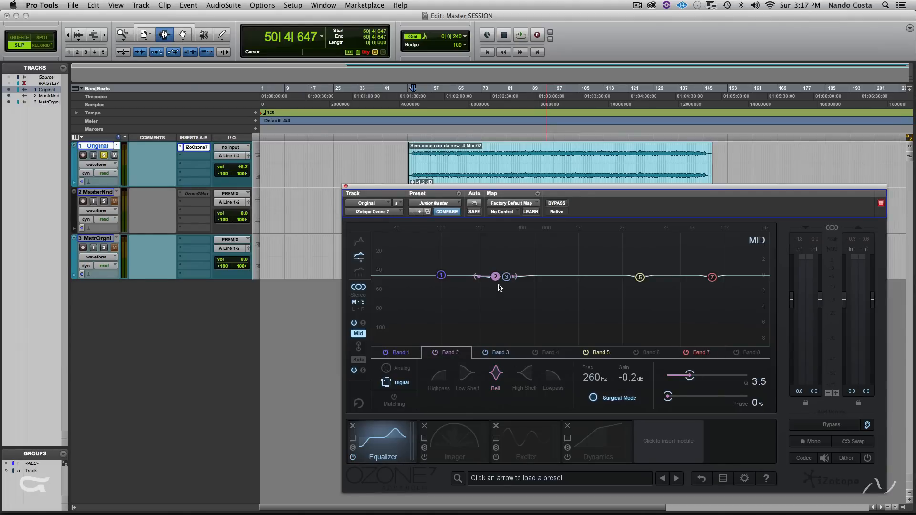
click(500, 354)
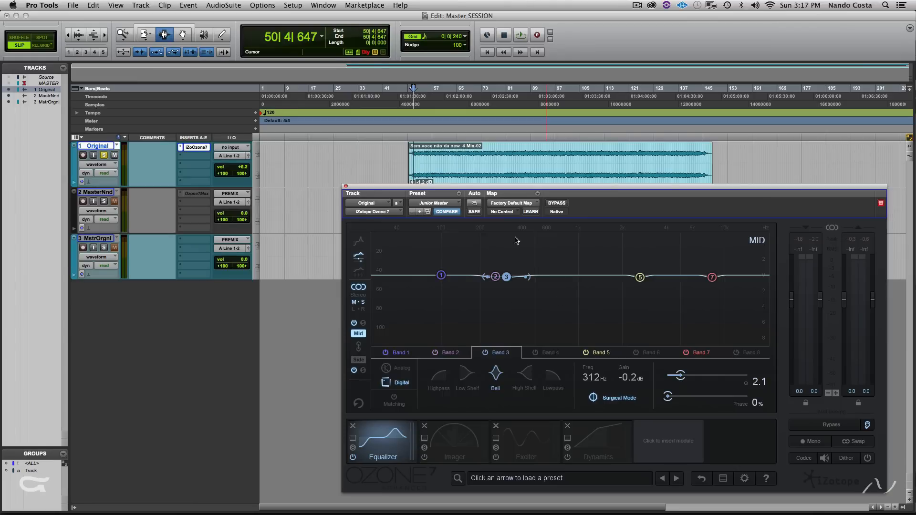
click(604, 355)
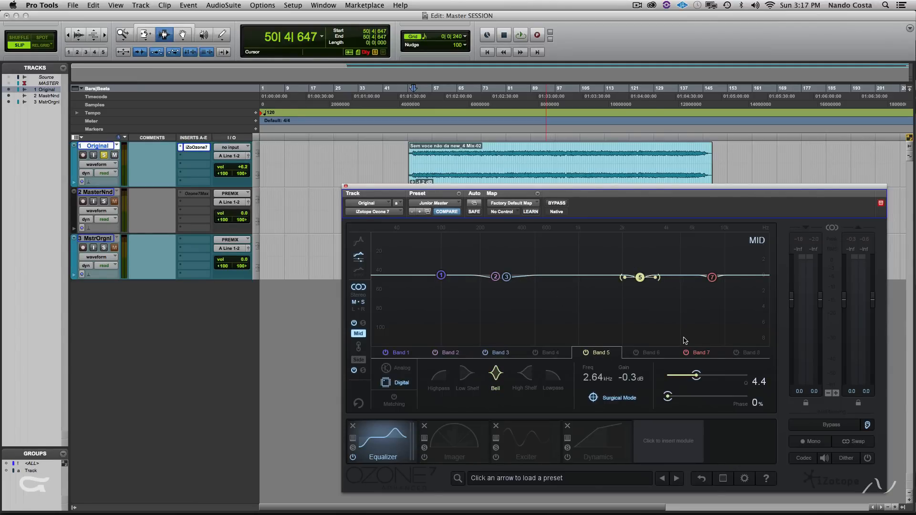
click(706, 356)
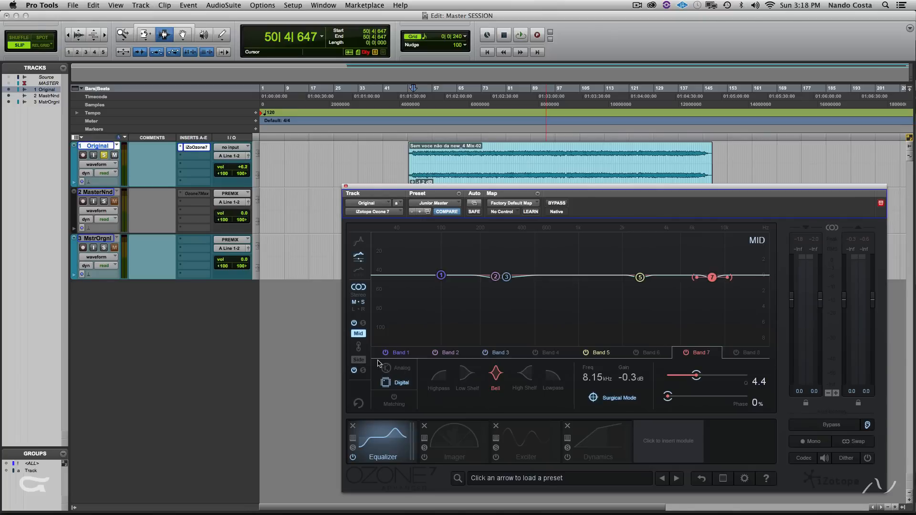
Examine the settings of Bands 5 and 3 on the Side equalizer, and compare them with Band 3 on Mid
click(359, 360)
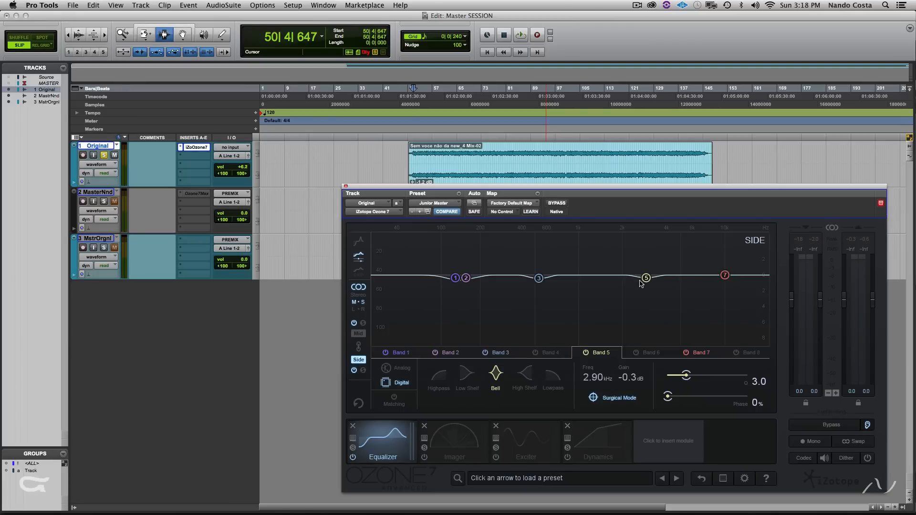
click(646, 278)
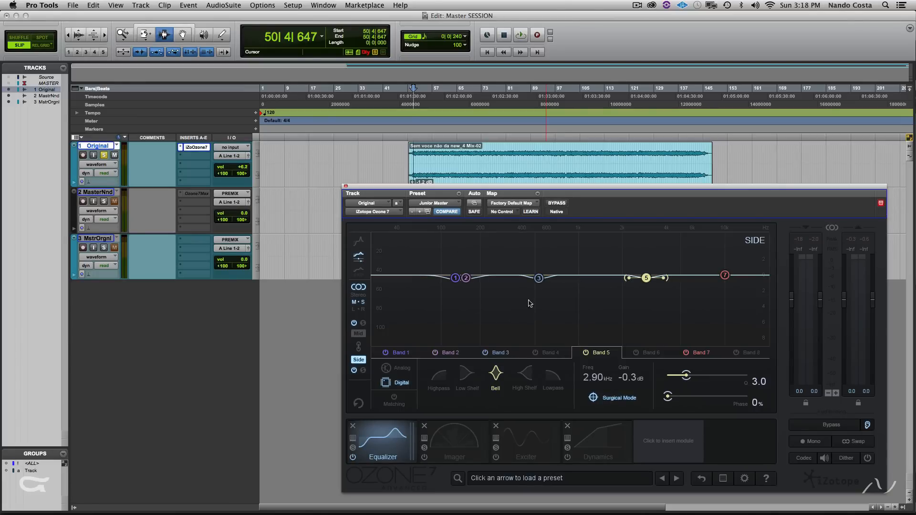
click(541, 278)
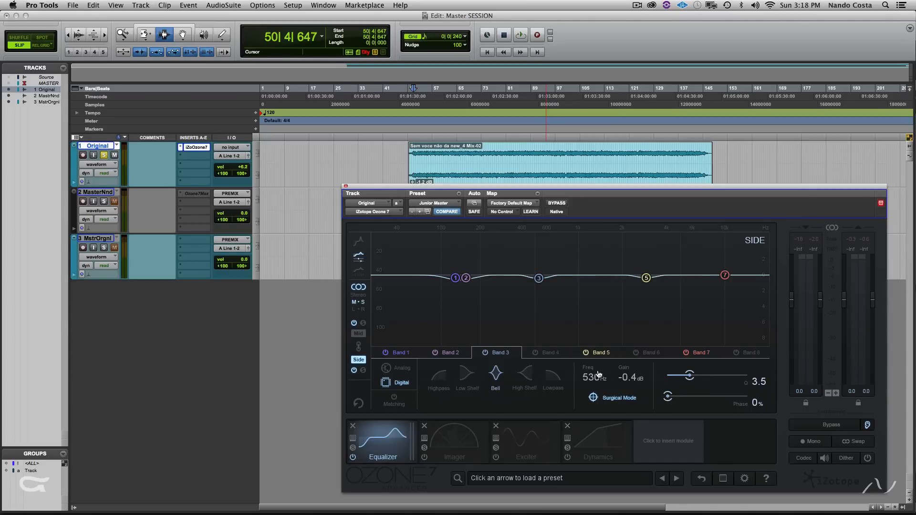
click(359, 333)
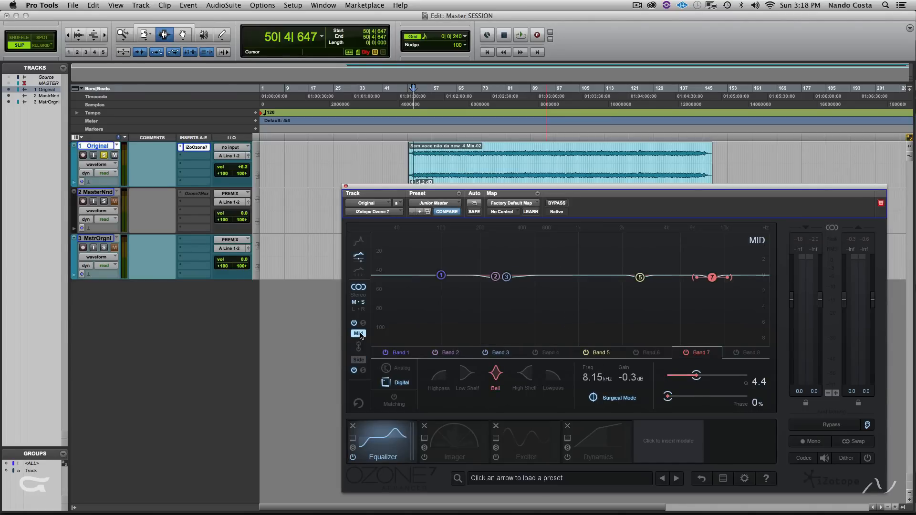
click(502, 353)
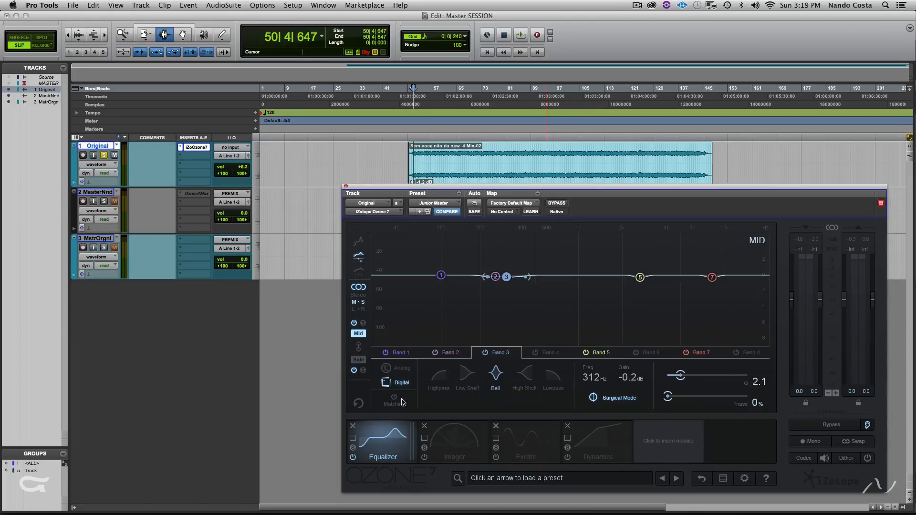
Audition the Original track with the Equalizer bypassed, moving the playback start to bar 60, and replay it with the Equalizer enabled
click(353, 458)
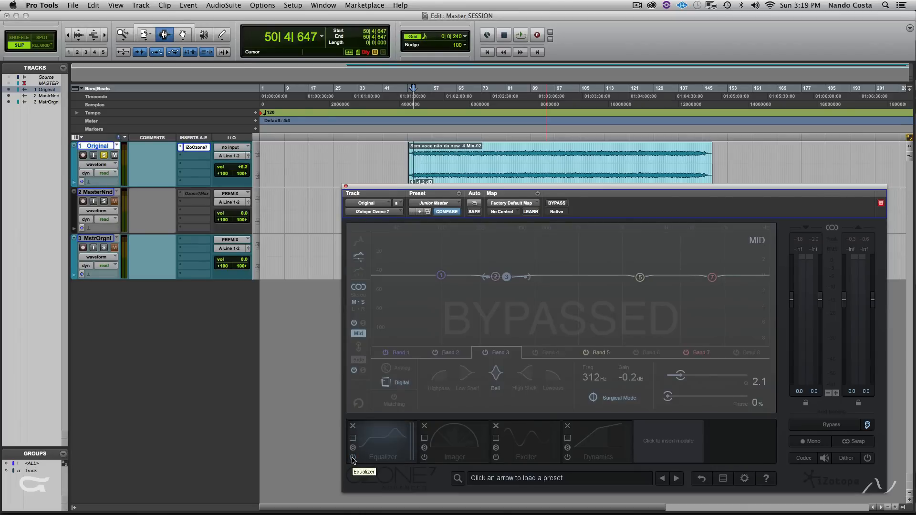
key(space)
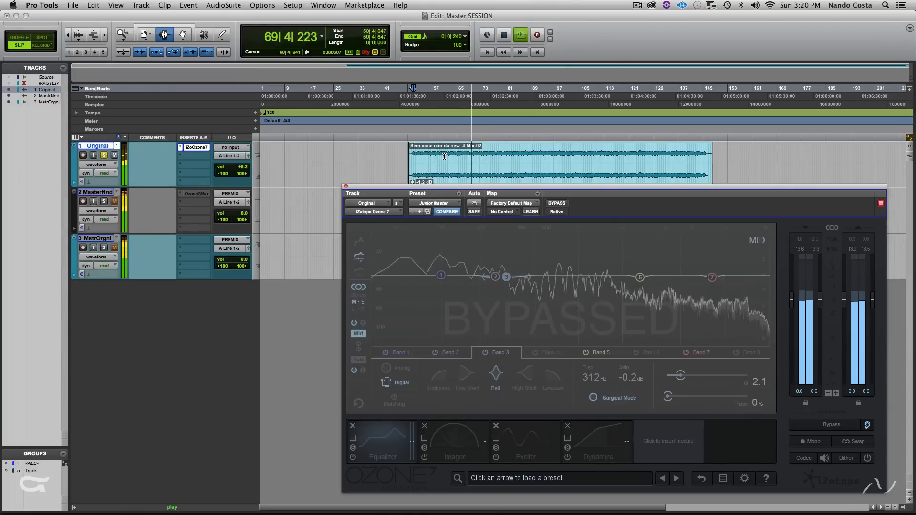
key(space)
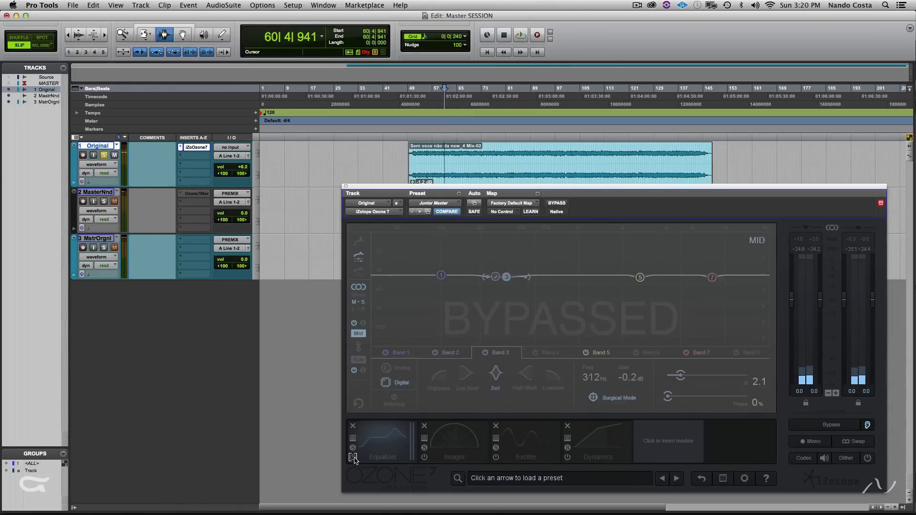
click(353, 457)
key(space)
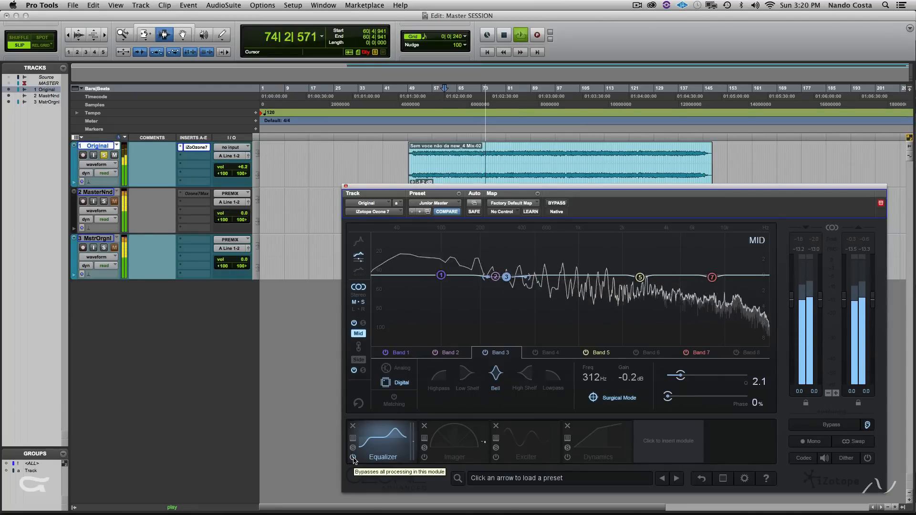
key(space)
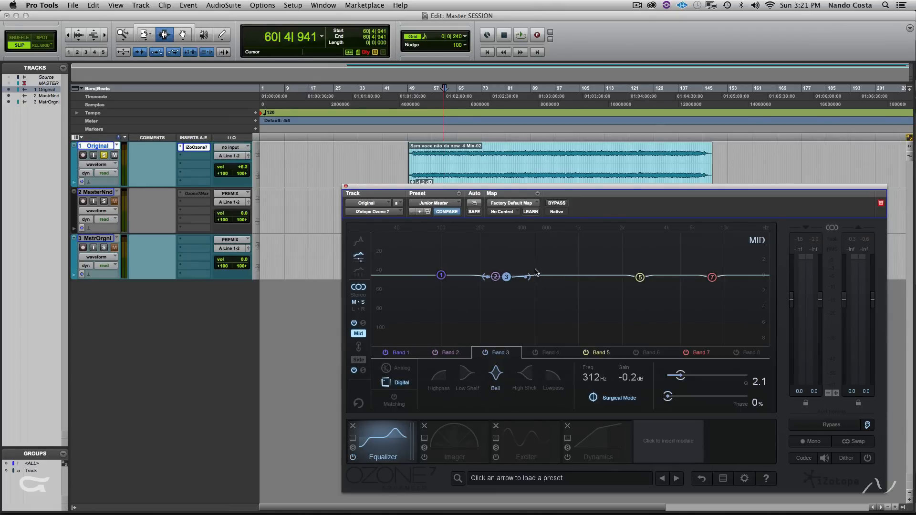
Repeat the bypassed and enabled Equalizer comparison from bar 60, ending with the Equalizer enabled and playback stopped
click(353, 458)
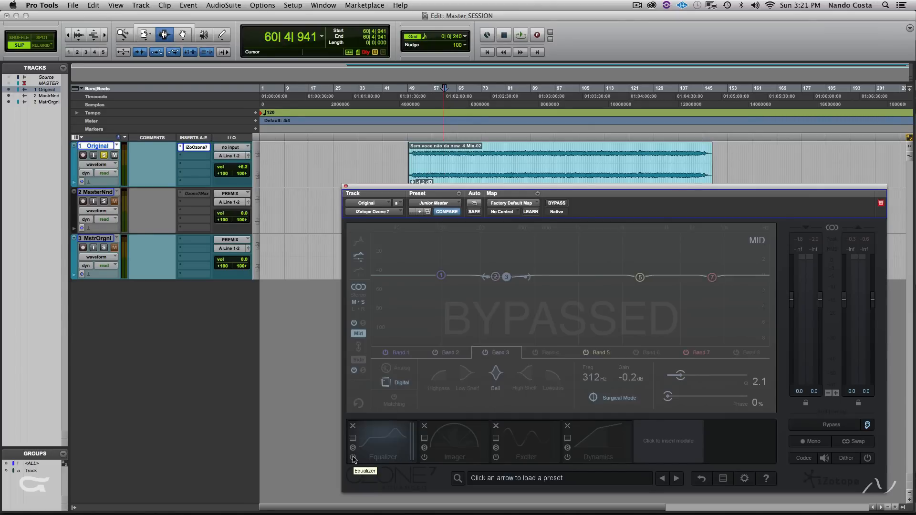
key(space)
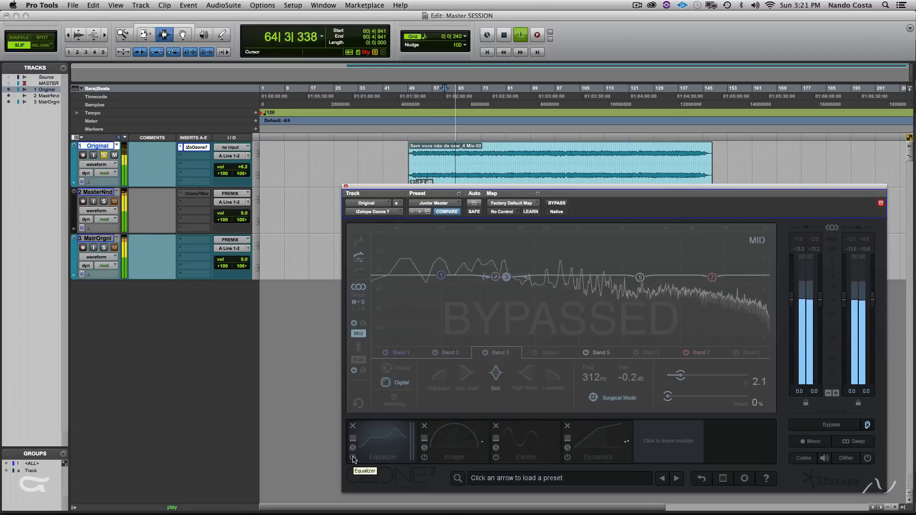
key(space)
click(353, 459)
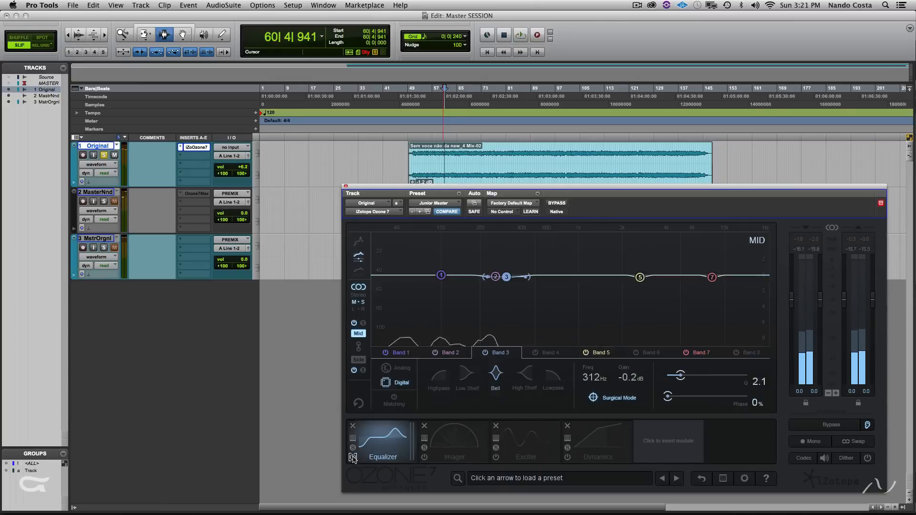
key(space)
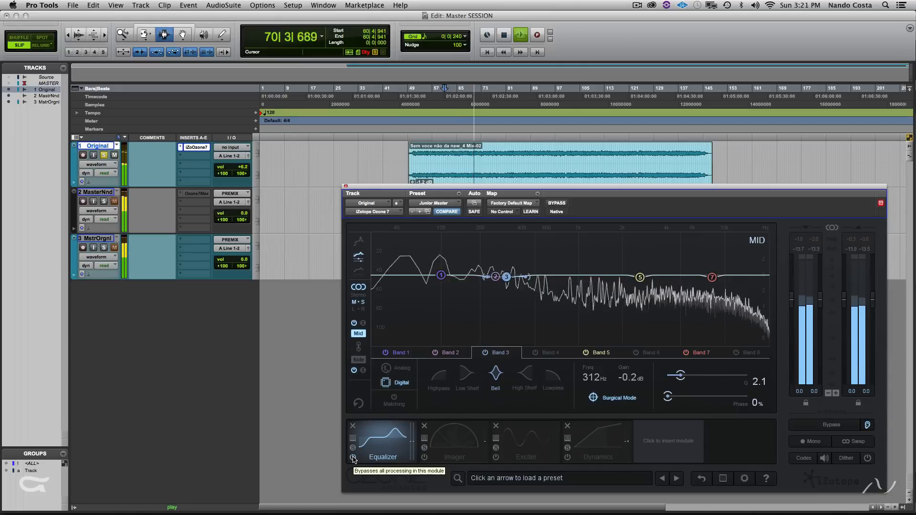
key(space)
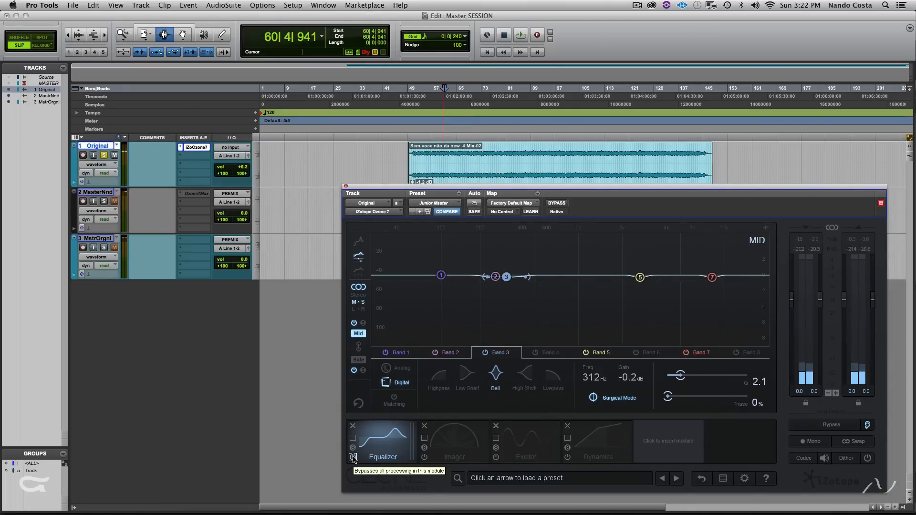
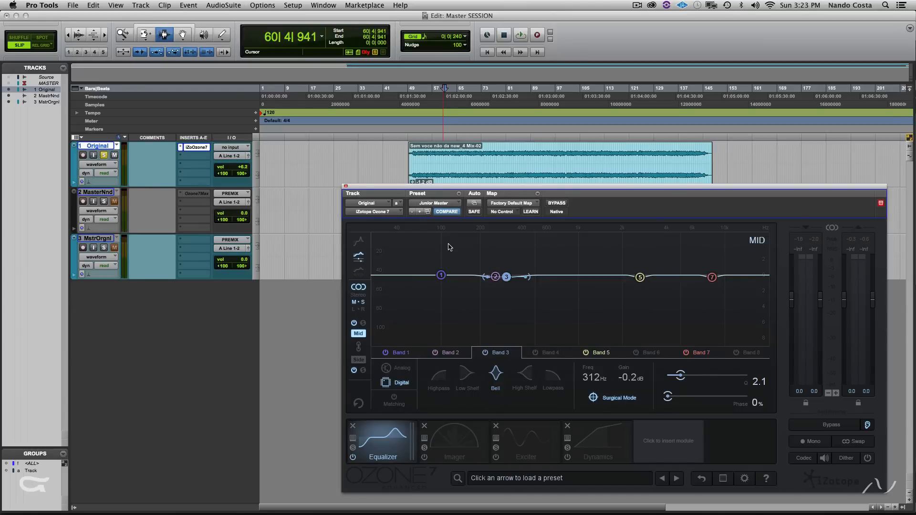
Reload the Junior Master preset in Ozone 7 and show its Equalizer module
click(450, 204)
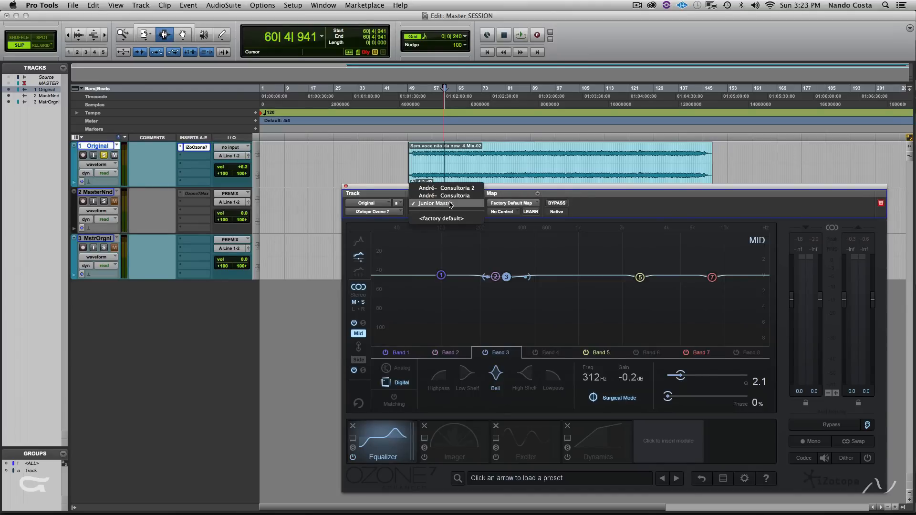
click(450, 204)
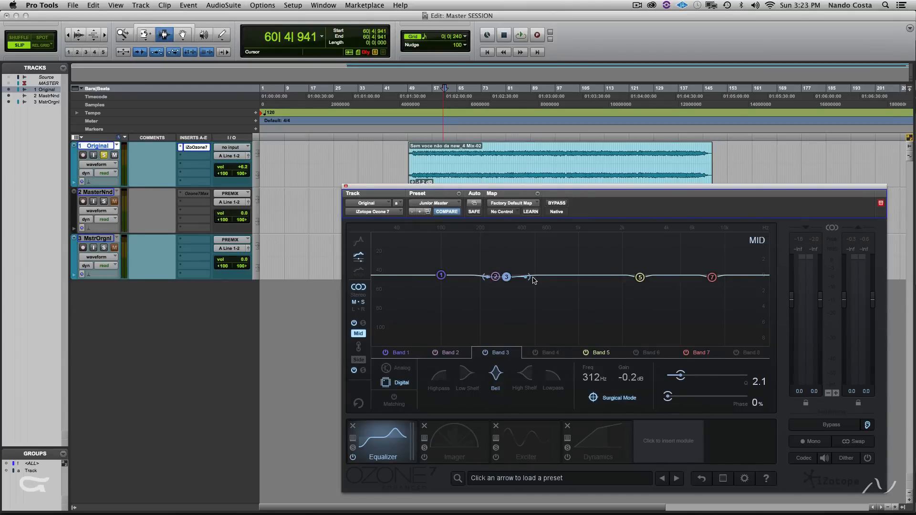
click(391, 441)
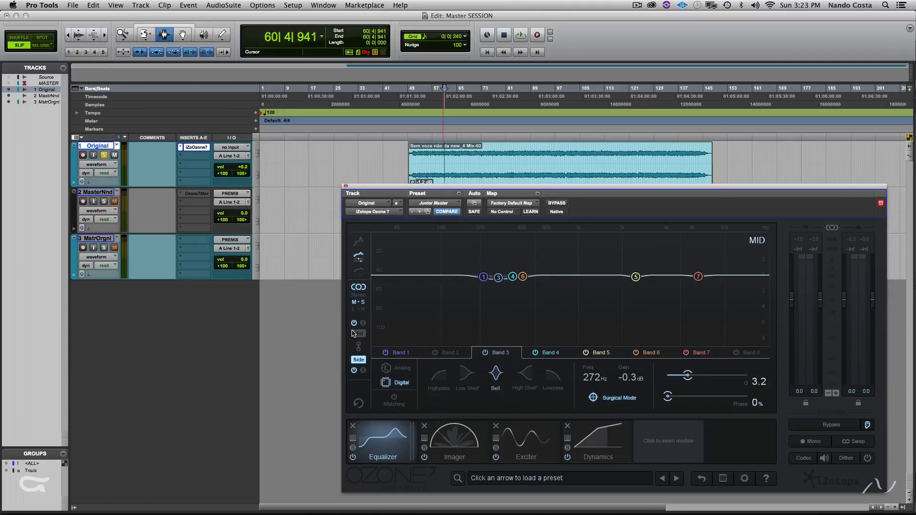
Examine the settings of Bands 5 and 7 on the preset's Mid equalizer, and check the Side curve
click(354, 333)
click(601, 353)
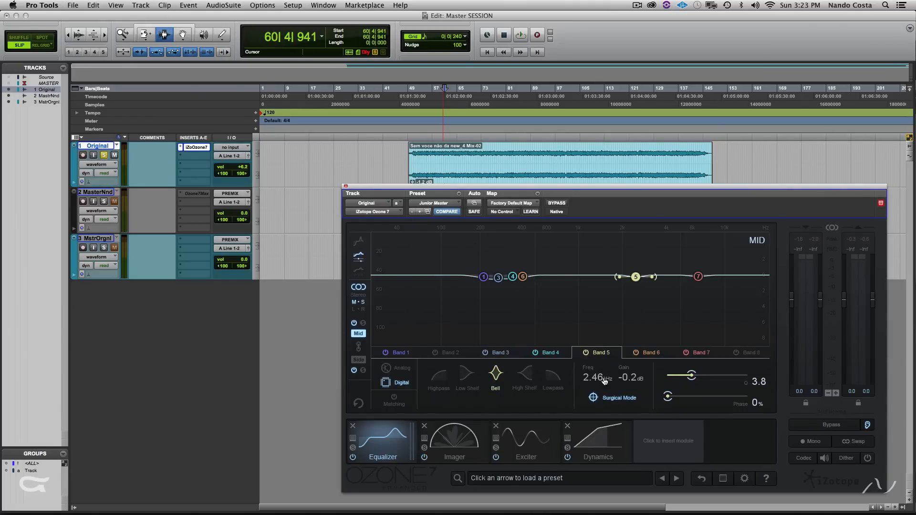
click(698, 357)
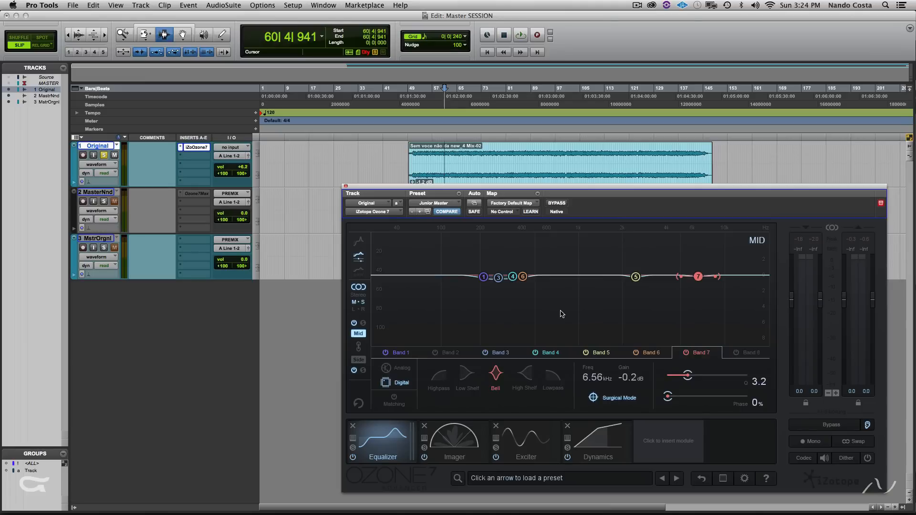
click(358, 361)
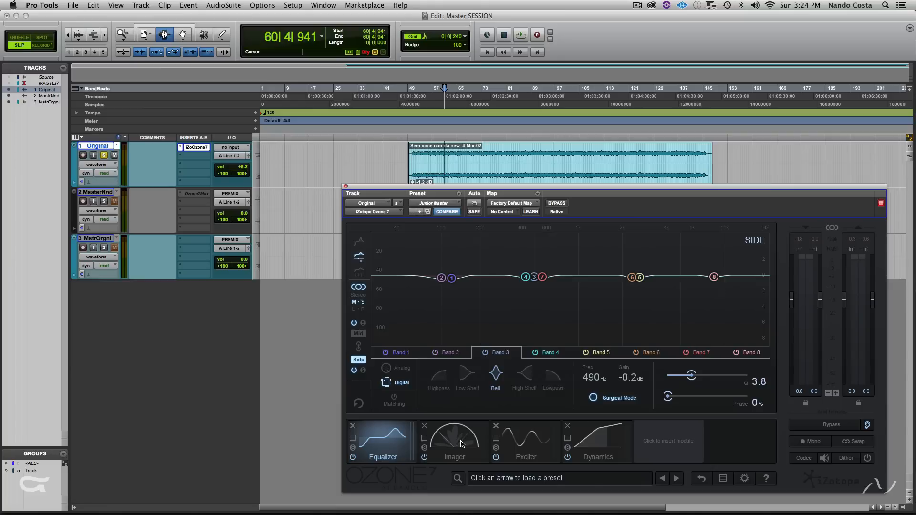
Bypass the Imager, Exciter and Dynamics modules so only the Equalizer processes the track
click(424, 457)
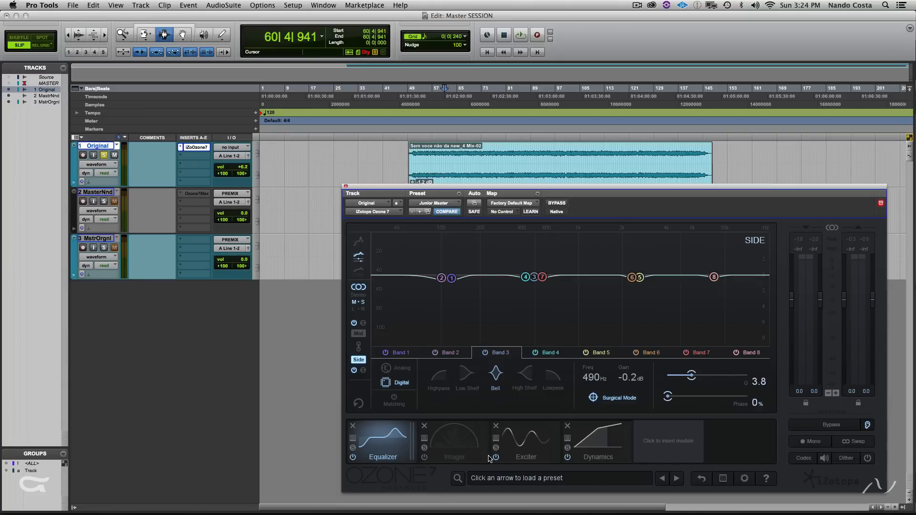
click(496, 458)
click(568, 458)
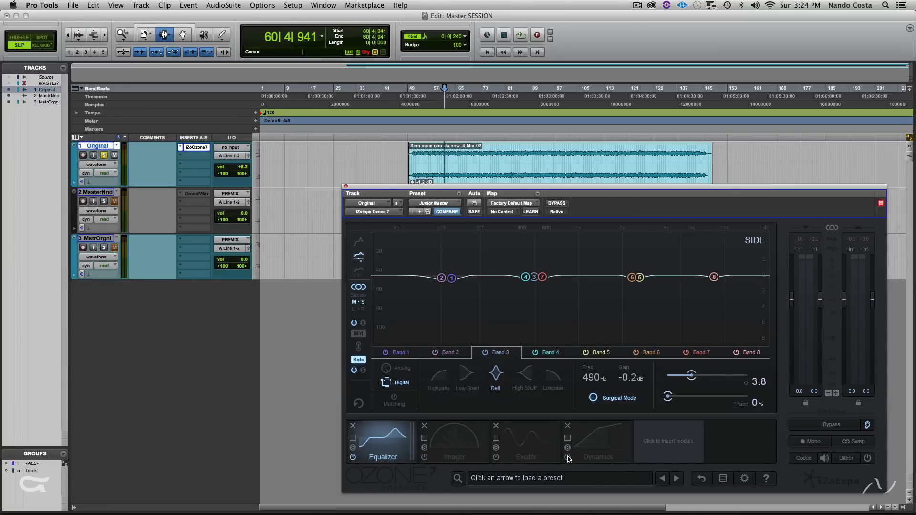
Compare the Original track from bar 60 with the preset's Equalizer bypassed and enabled, and stop playback
click(353, 458)
key(space)
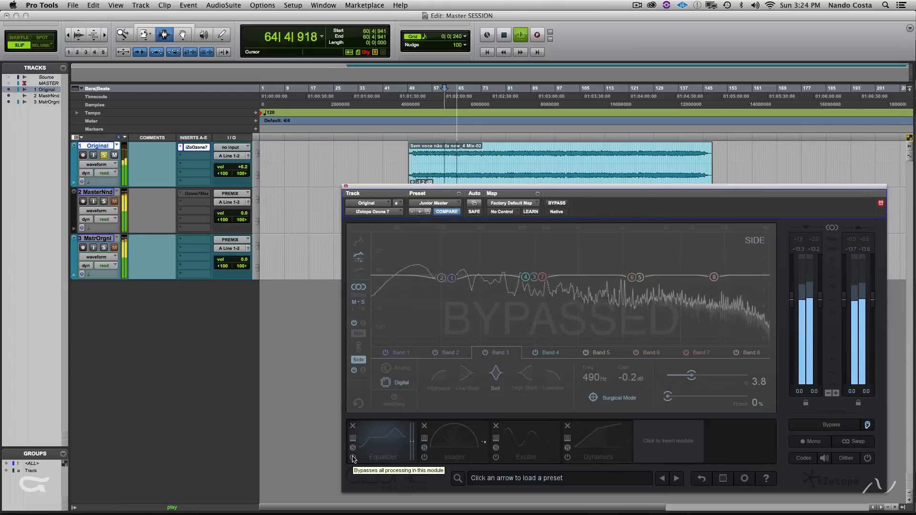
key(space)
click(353, 458)
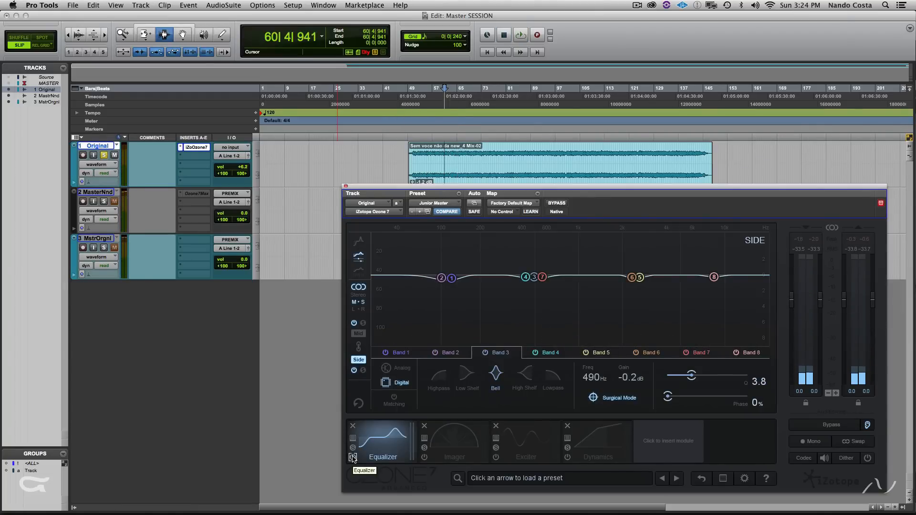
key(space)
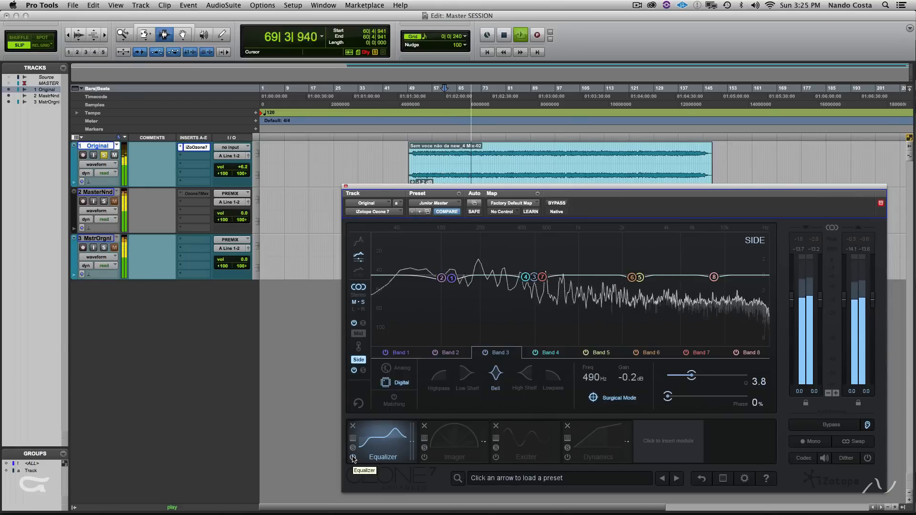
key(space)
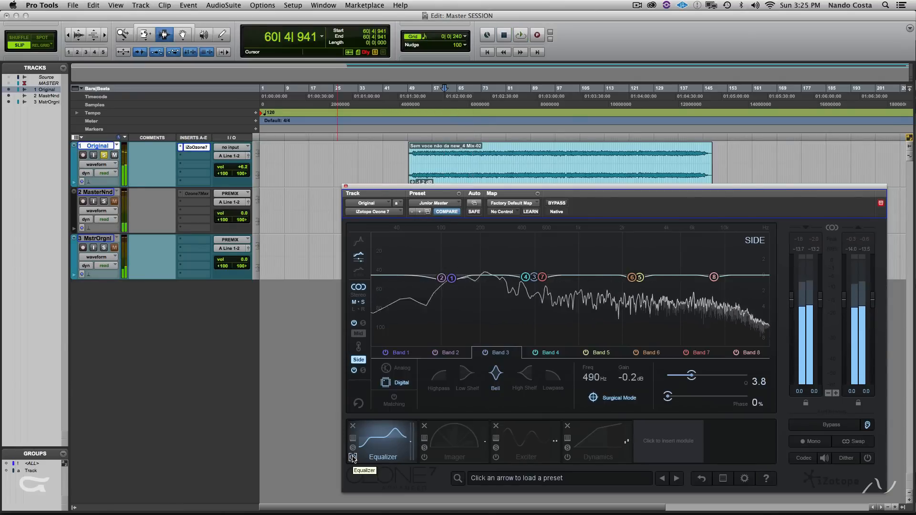
Switch on the Imager, and compare the track from bar 60 with it bypassed and enabled, leaving it enabled
click(454, 448)
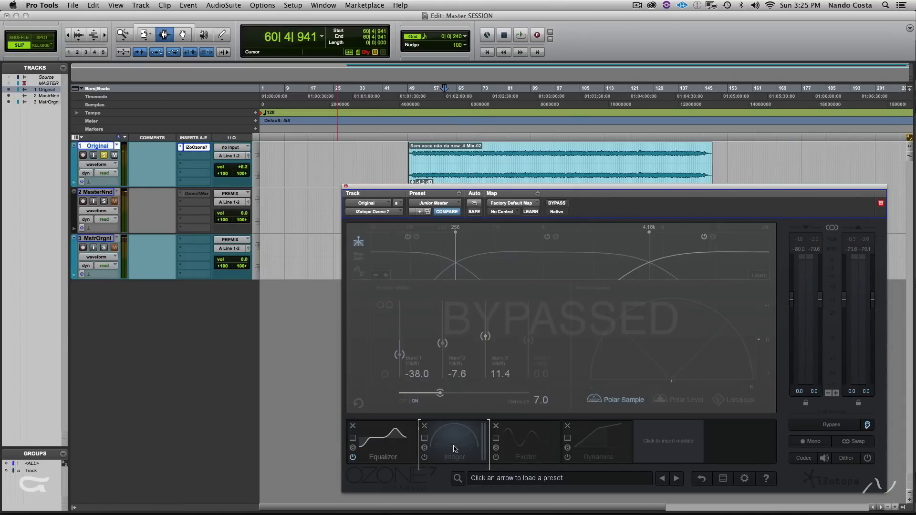
click(424, 457)
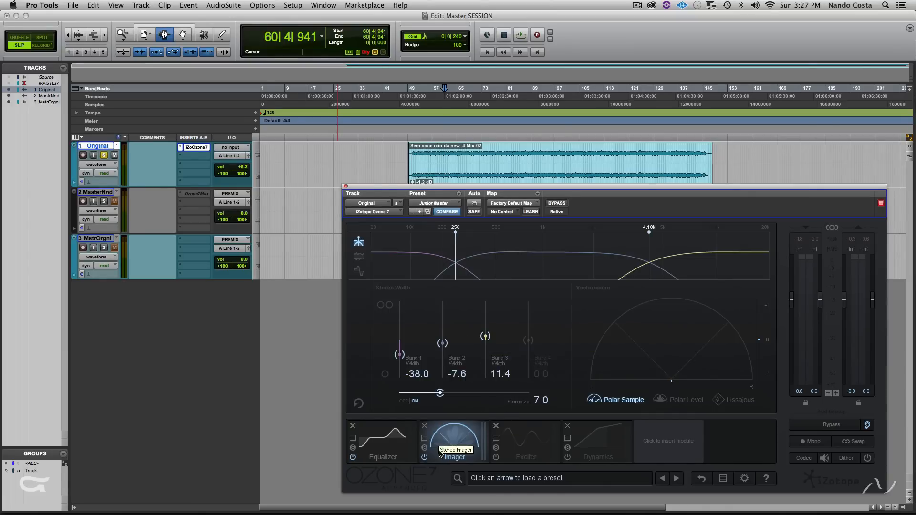
click(425, 457)
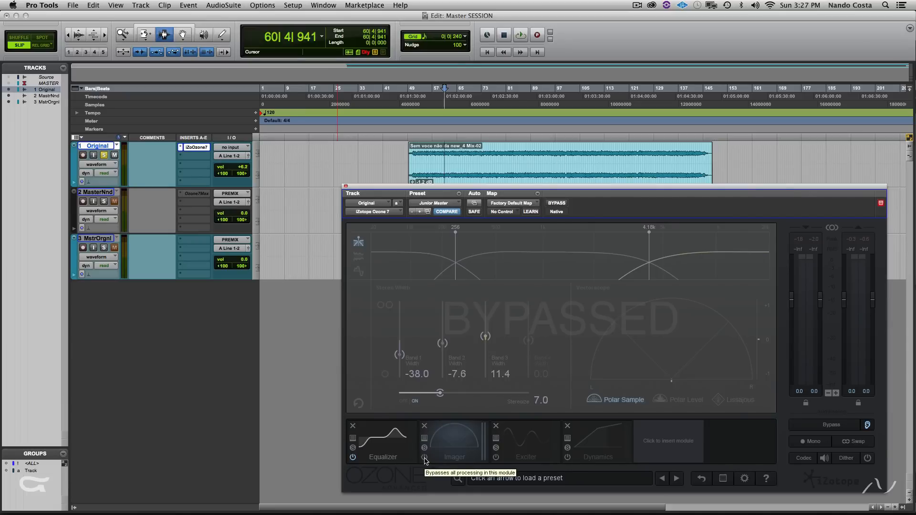
key(space)
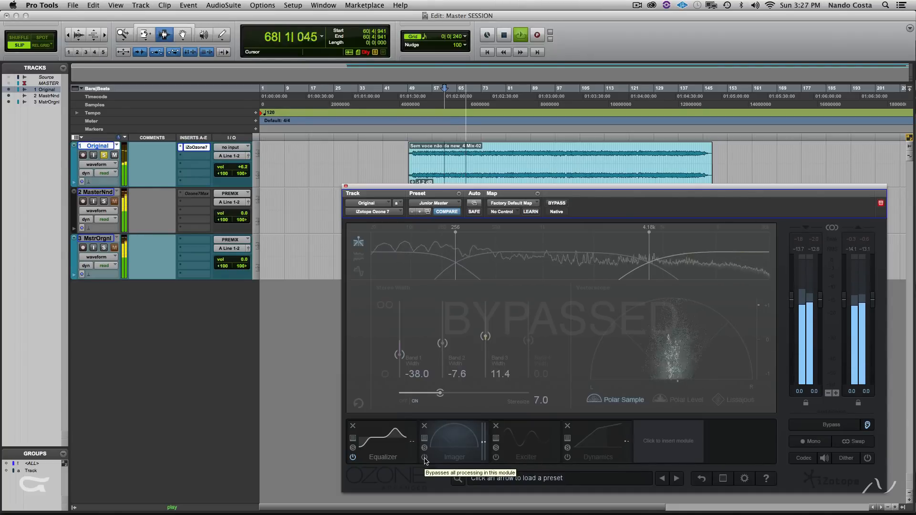
key(space)
click(424, 457)
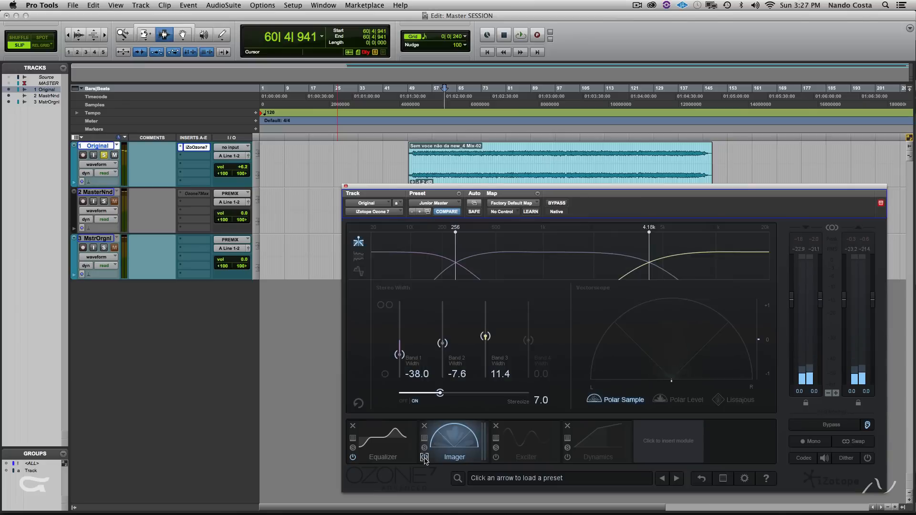
key(space)
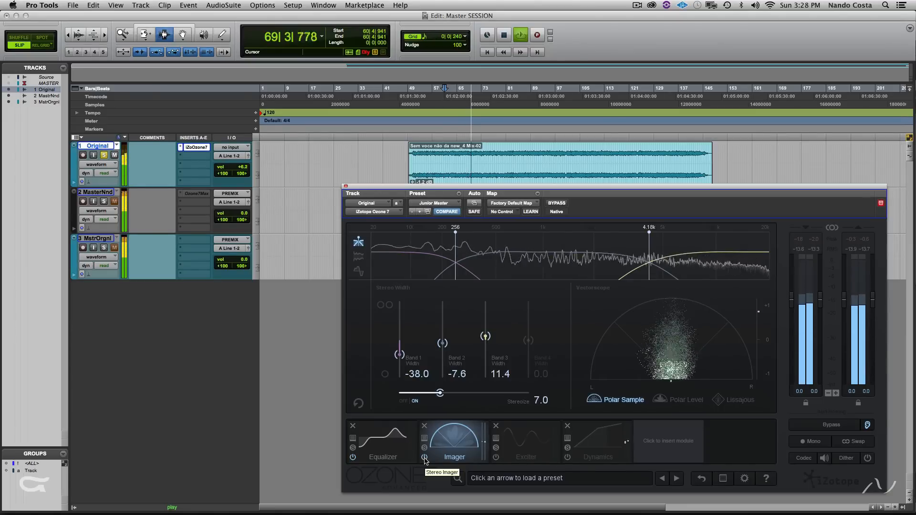
key(space)
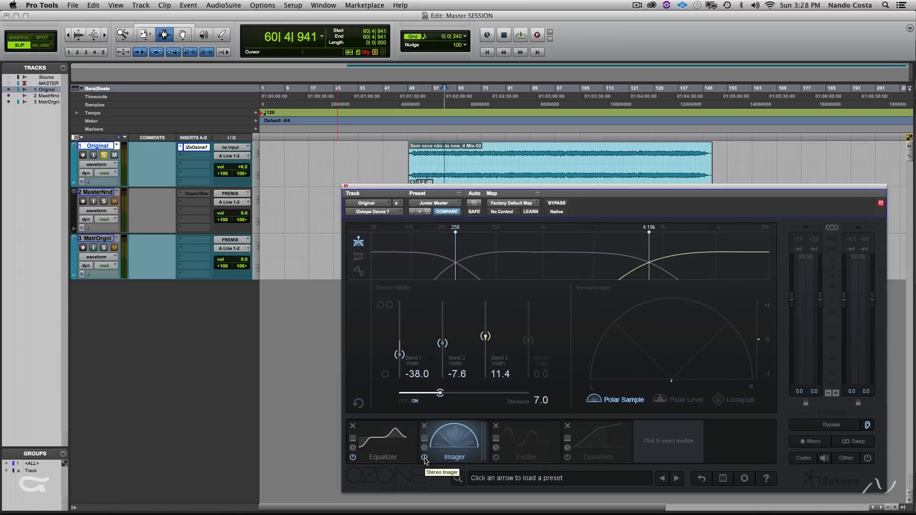
Compare the Original track from bar 60 with the whole Ozone 7 plug-in bypassed and enabled, leaving it enabled
click(829, 424)
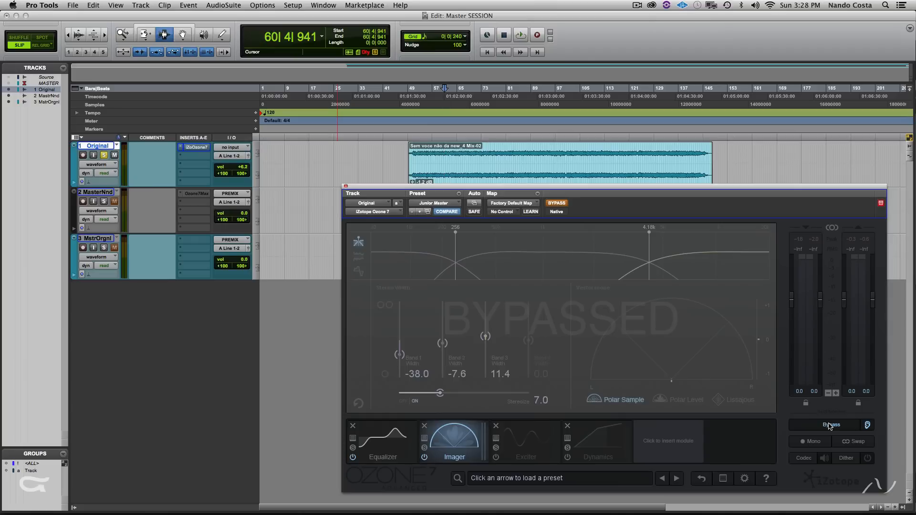
key(space)
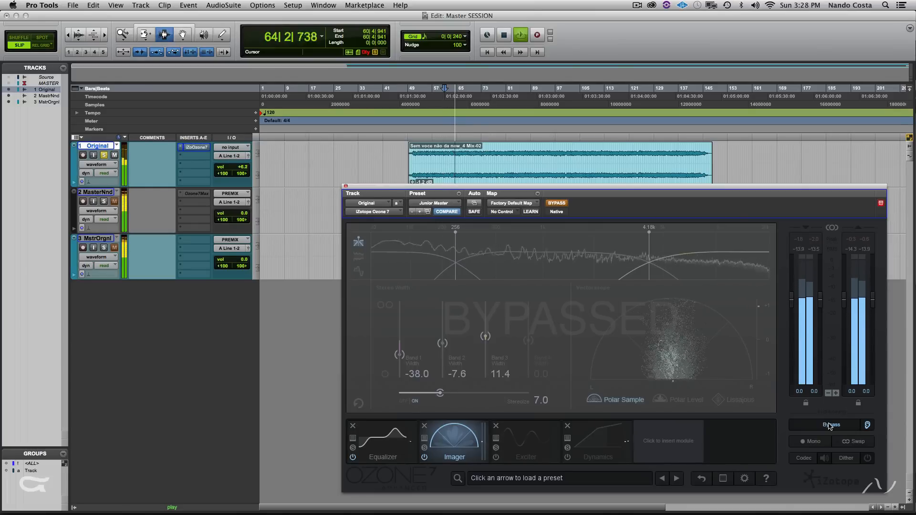
key(space)
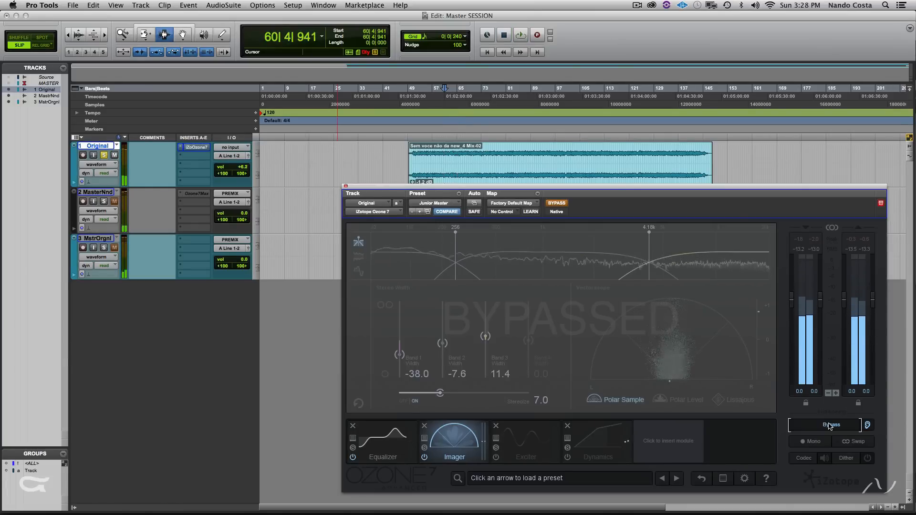
click(829, 426)
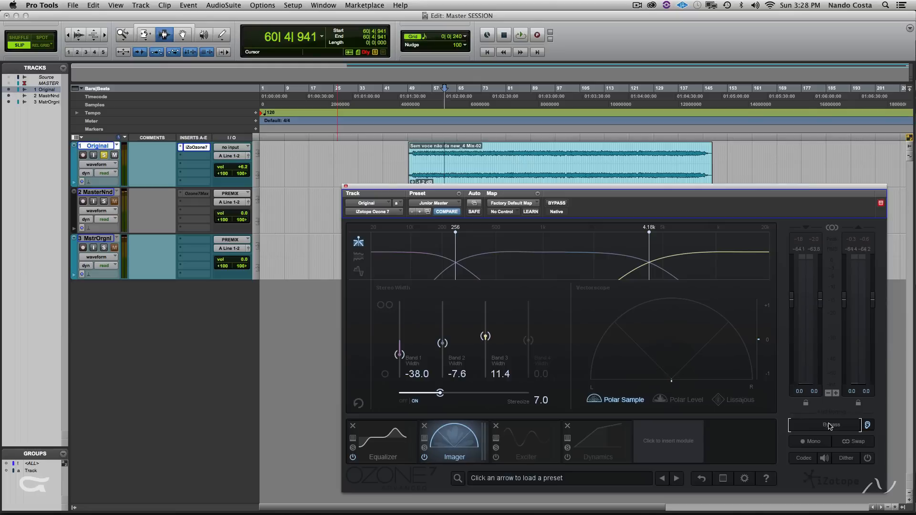
key(space)
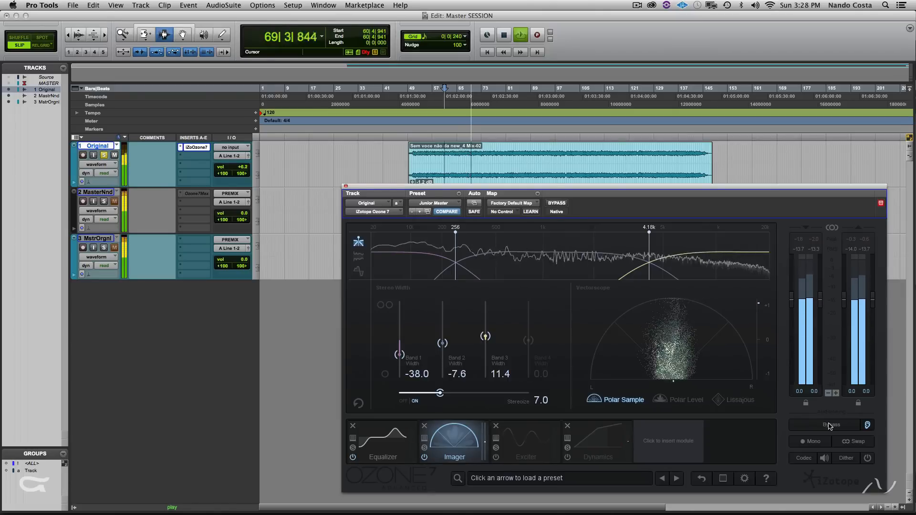
key(space)
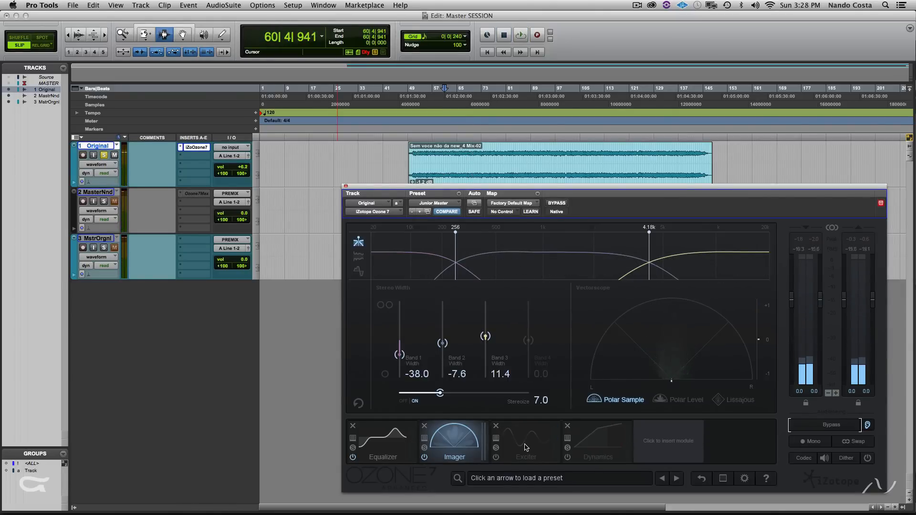
Switch on the Exciter module, check its Side settings, and return to the Mid channel
click(526, 448)
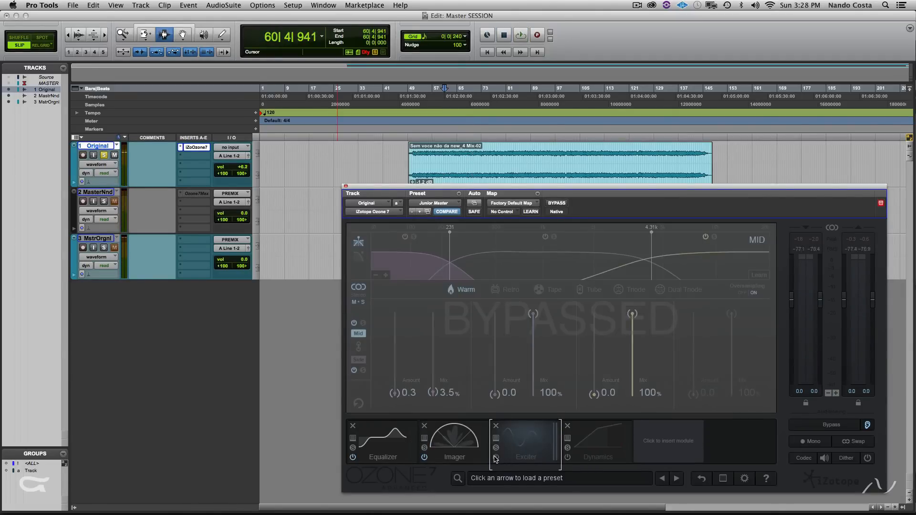
click(496, 458)
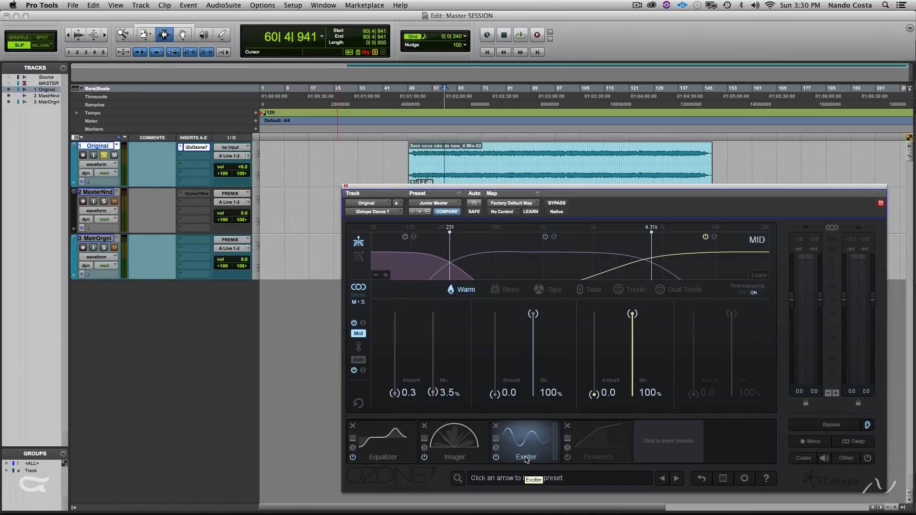
click(358, 360)
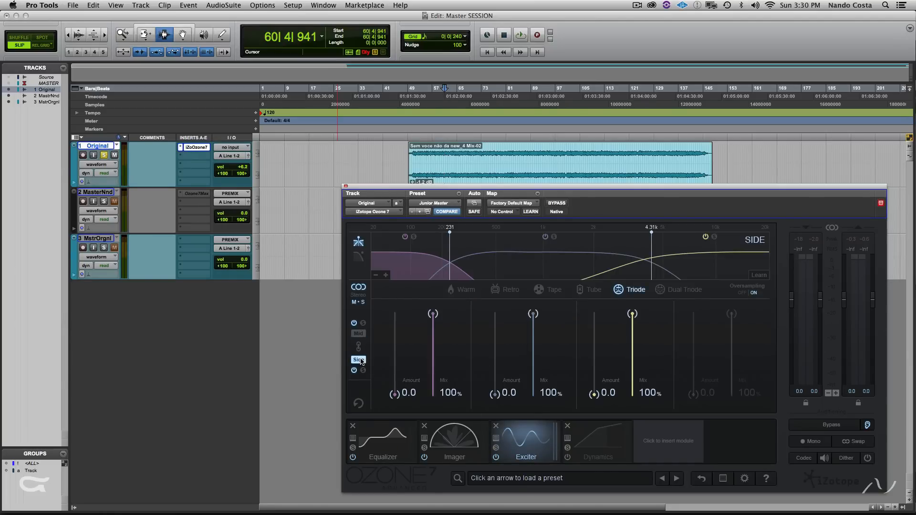
click(358, 334)
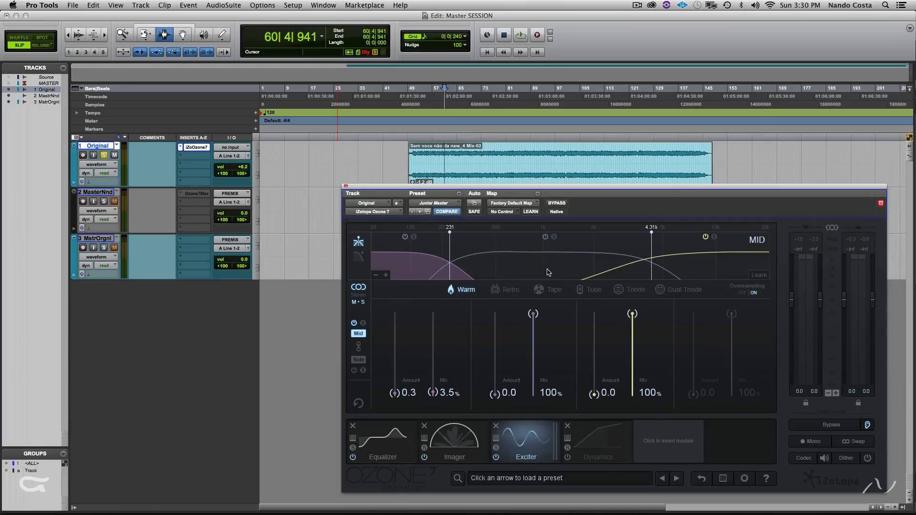
Turn off the Exciter's Mid bands 2 and 3, and audition band 1 exaggerated with mix at 100% and amount at 15.0
click(545, 237)
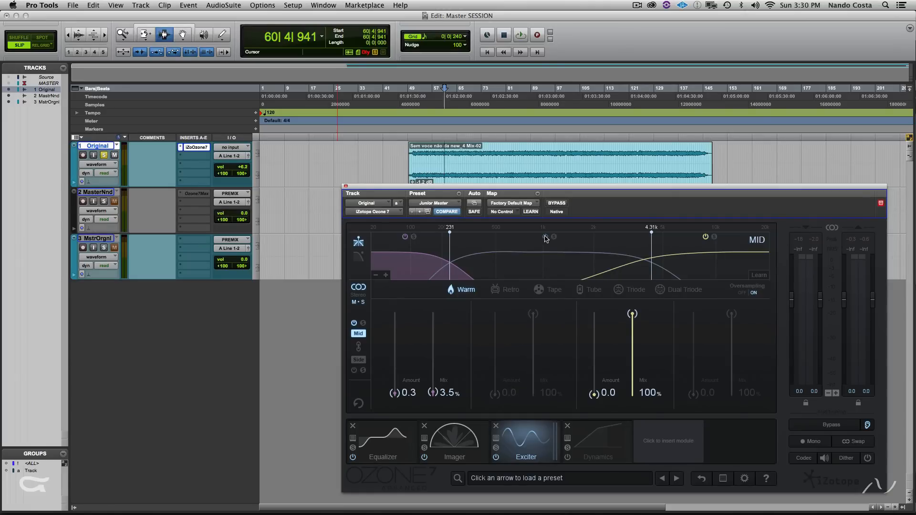
click(705, 237)
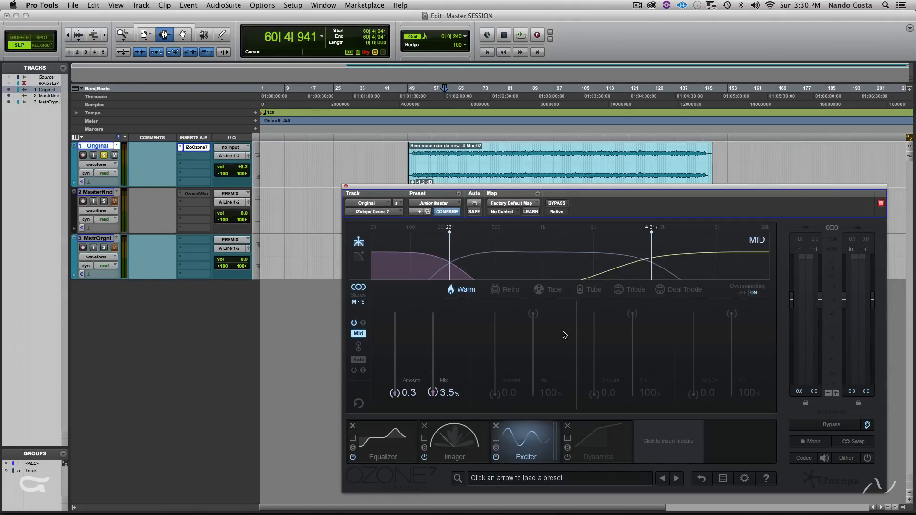
alt+click(434, 393)
key(space)
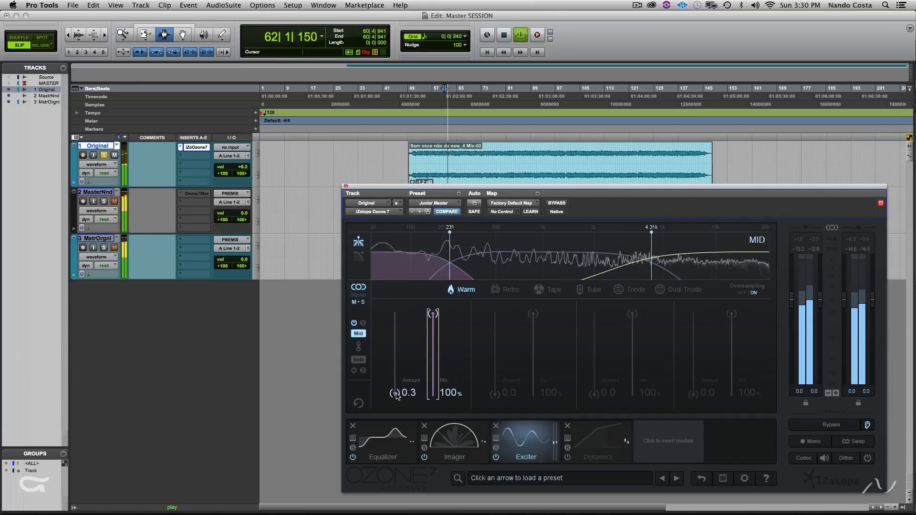
drag(396, 395, 400, 313)
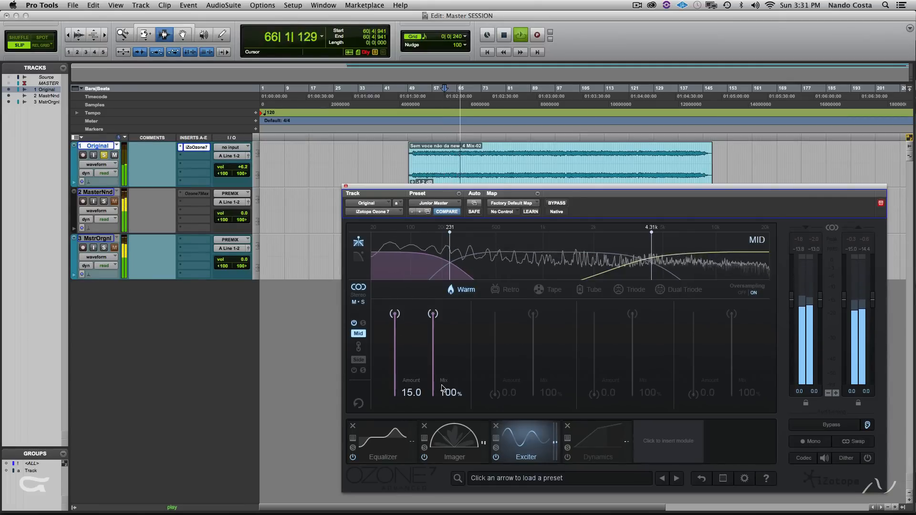
key(space)
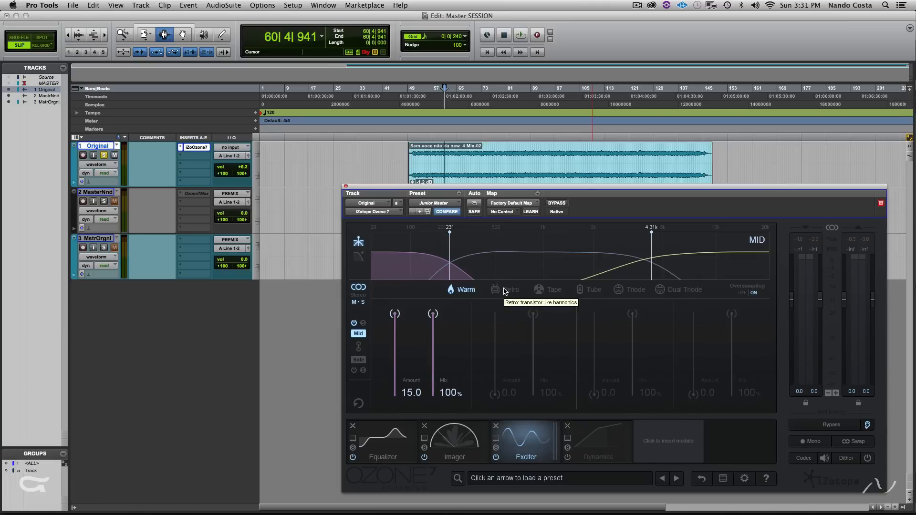
Audition the Exciter's Retro, Tape, Tube and Triode modes on the playing track, return to Warm, and stop playback
key(space)
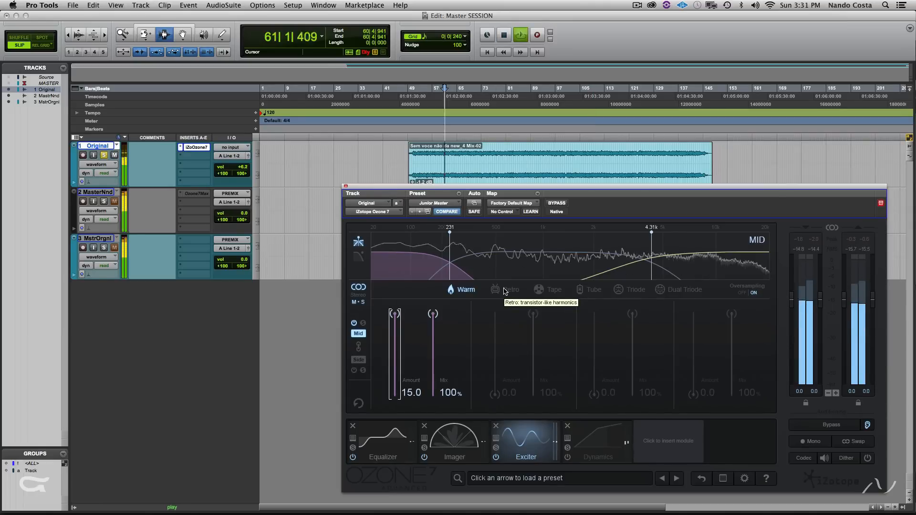
click(506, 289)
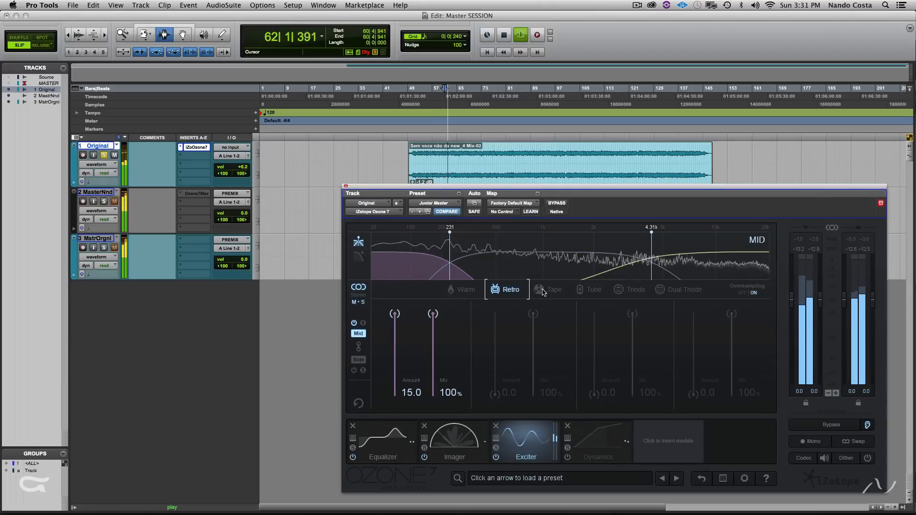
click(541, 290)
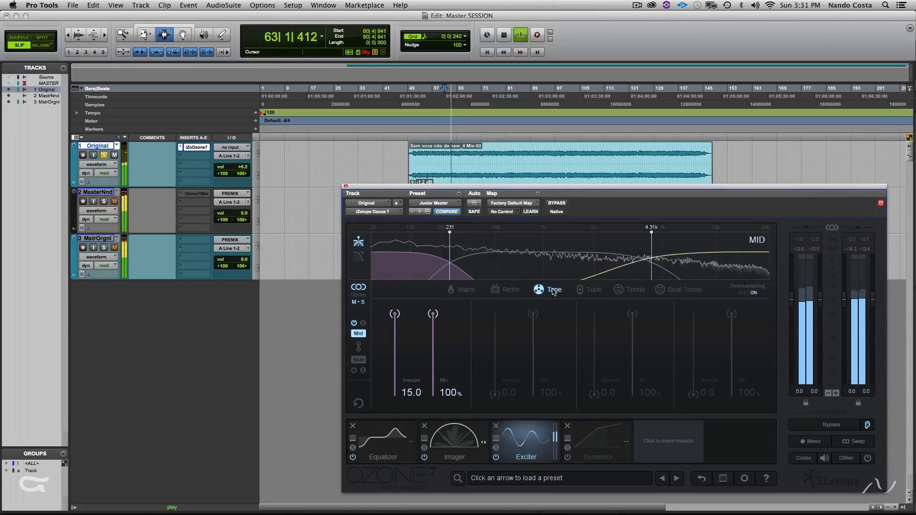
click(589, 291)
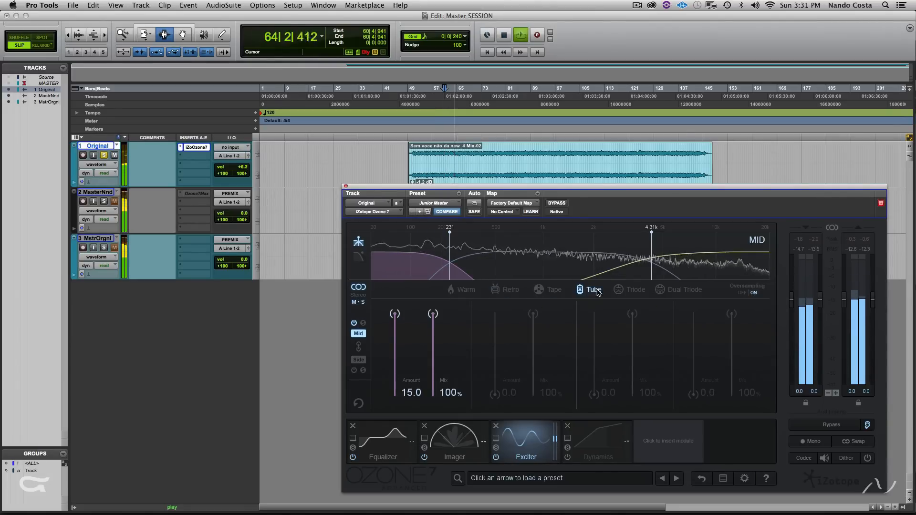
click(625, 290)
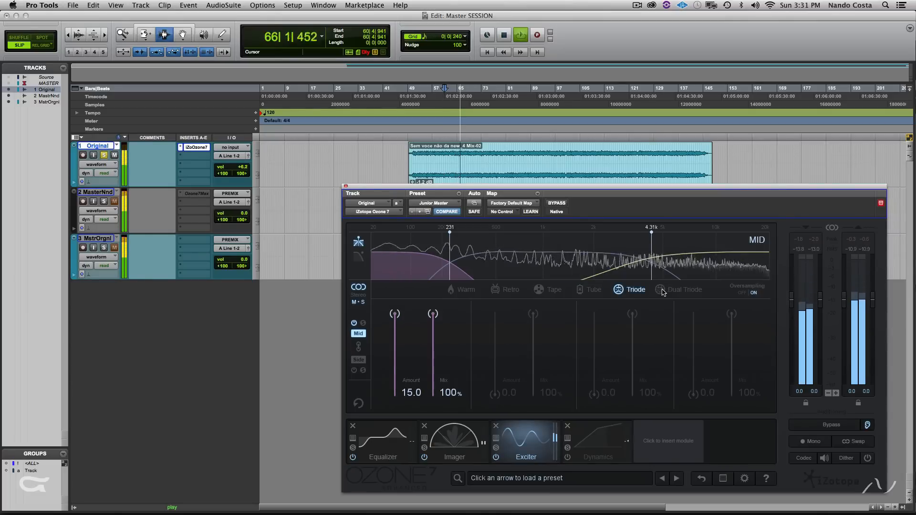
click(454, 291)
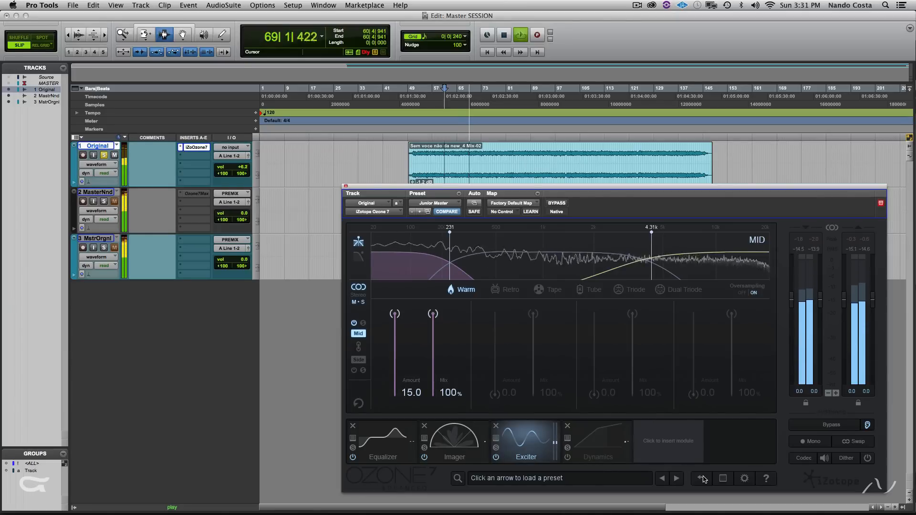
key(space)
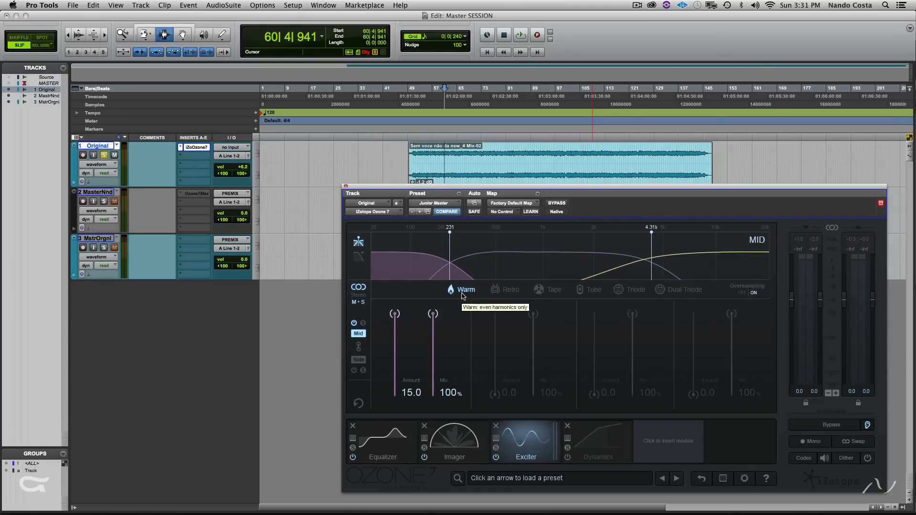
Undo the Exciter's test changes until the preset's original mode, band, amount and mix settings are restored
click(702, 478)
click(702, 478)
click(702, 478)
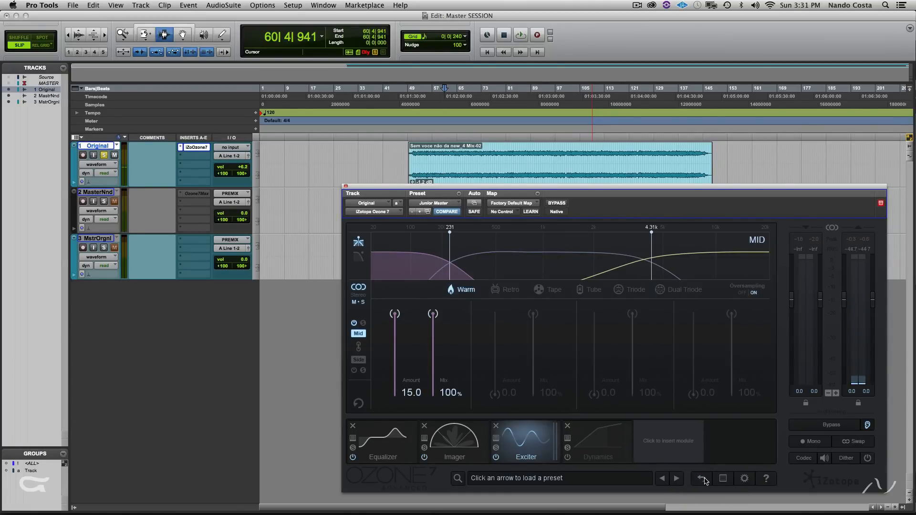
click(703, 478)
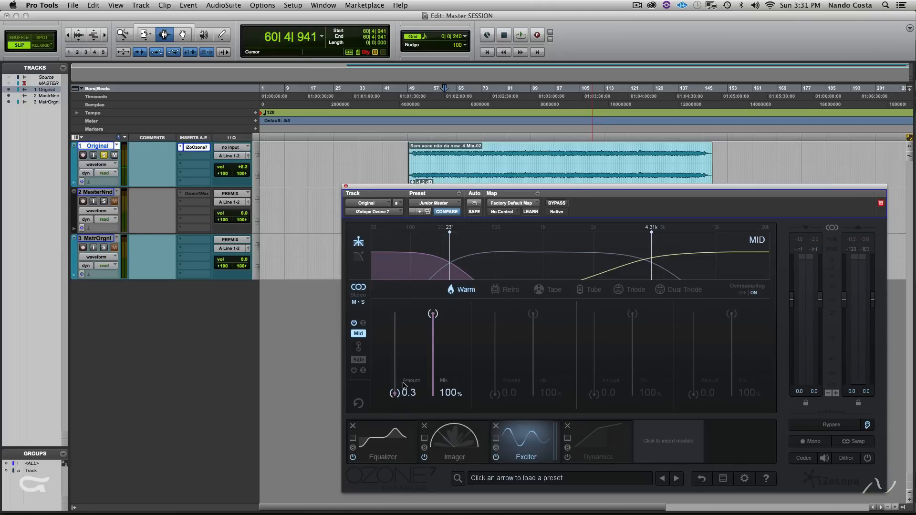
click(703, 480)
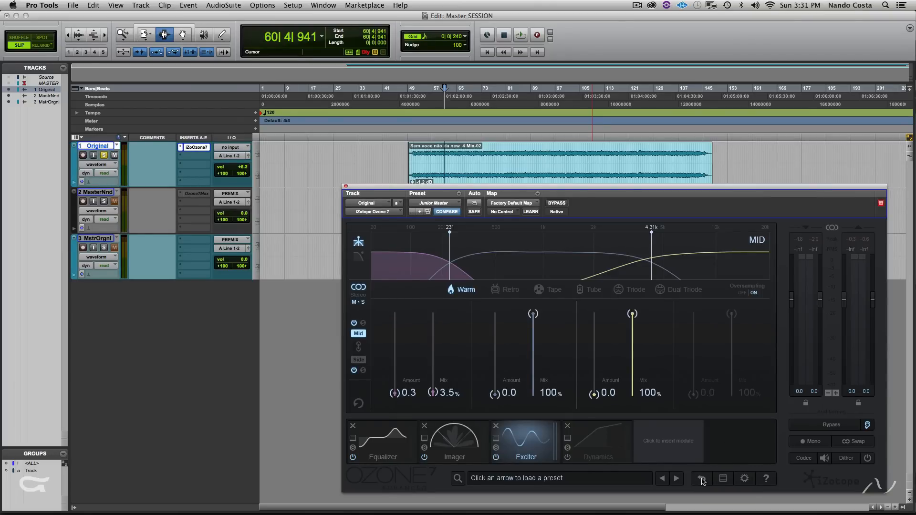
Compare the Original track from bar 60 with the Exciter enabled and bypassed, leaving it enabled and playback stopped
key(space)
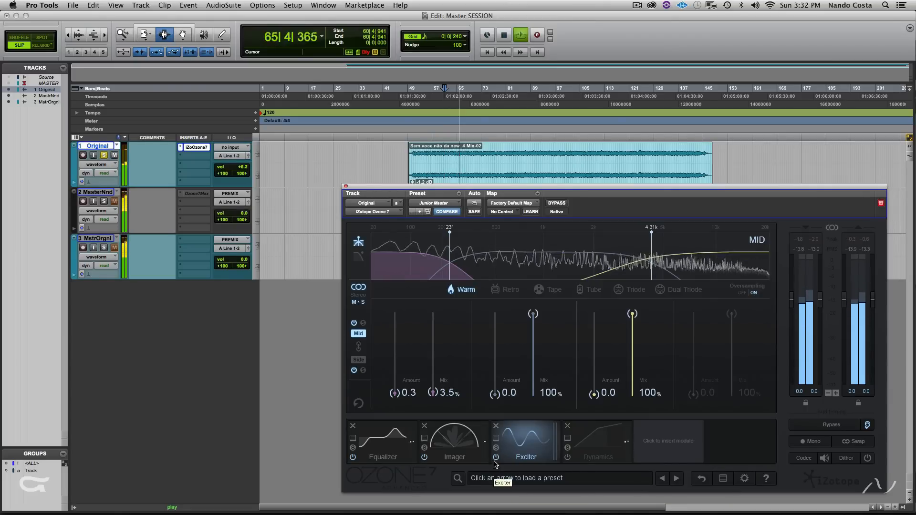
key(space)
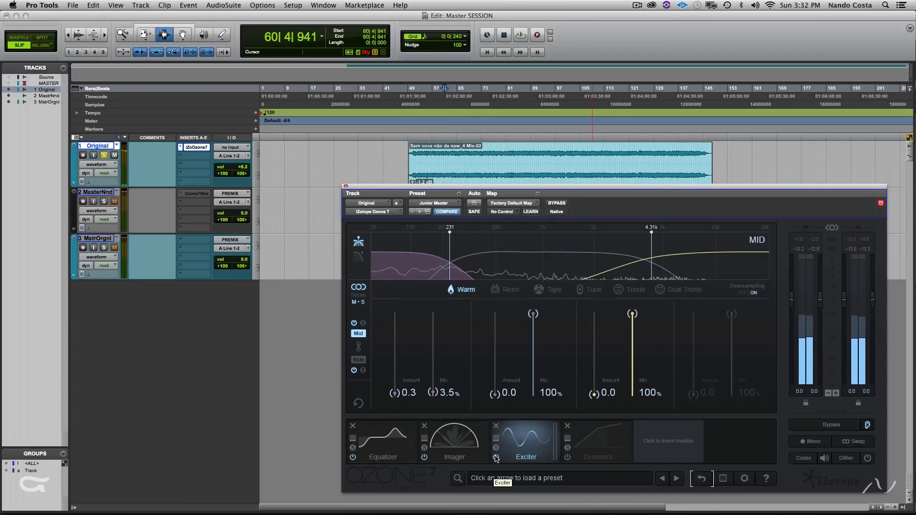
click(496, 457)
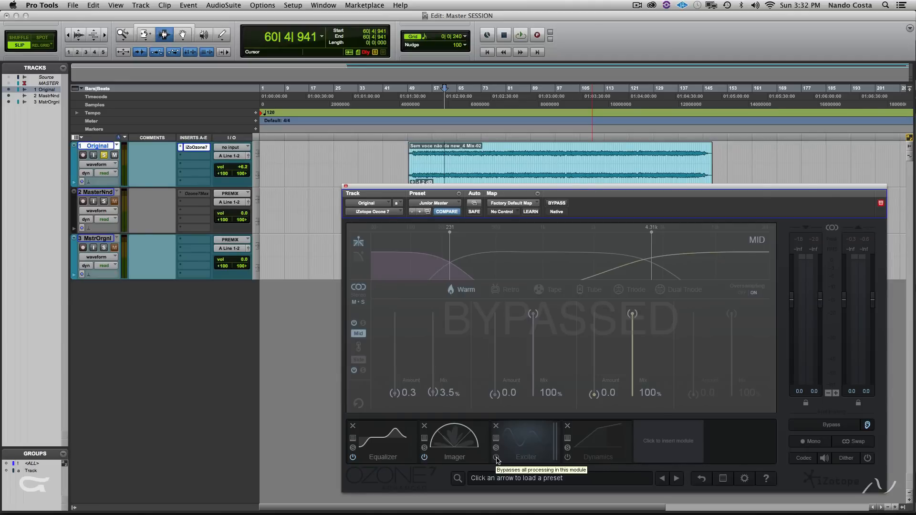
key(space)
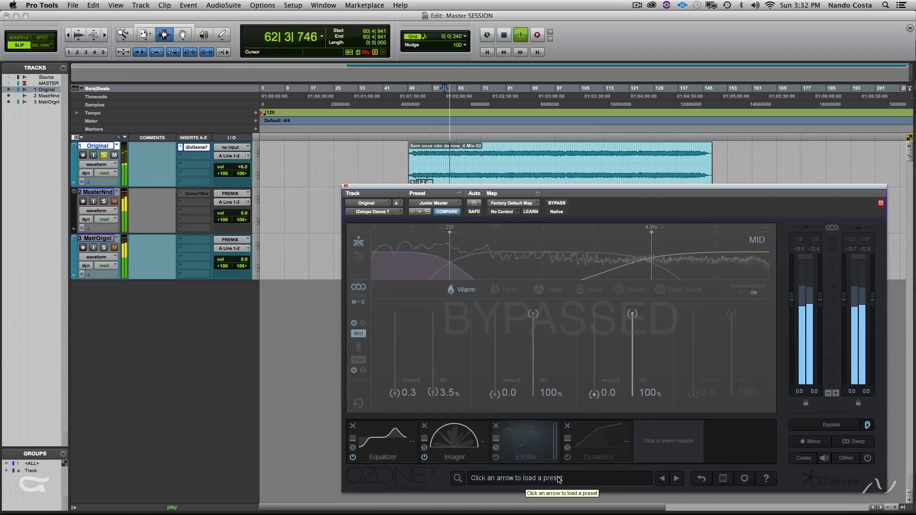
key(space)
click(497, 458)
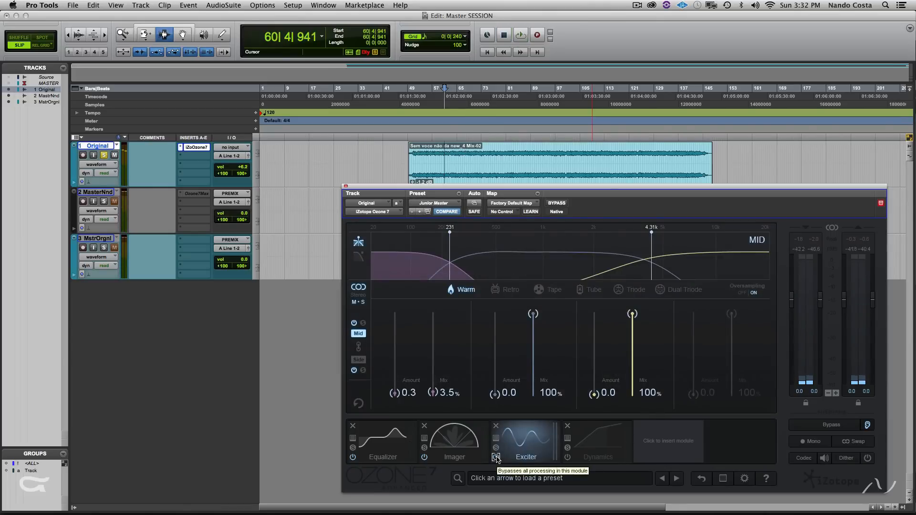
key(space)
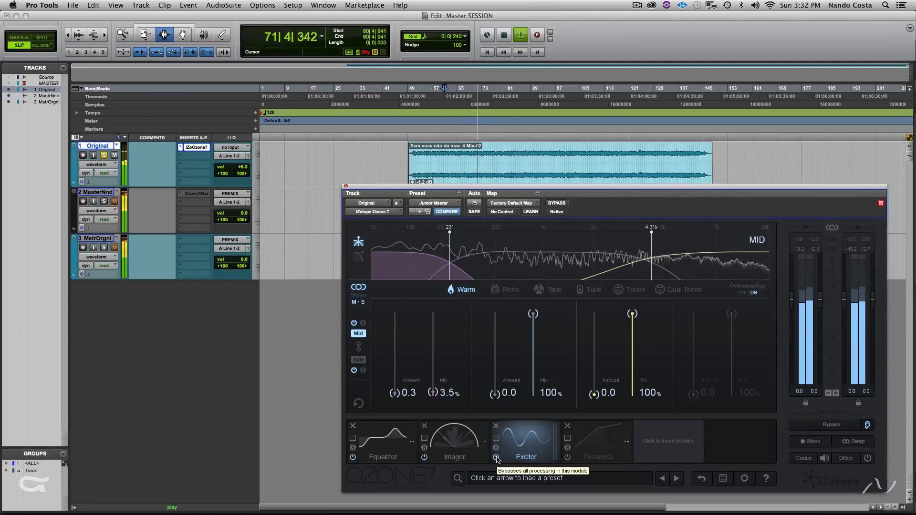
key(space)
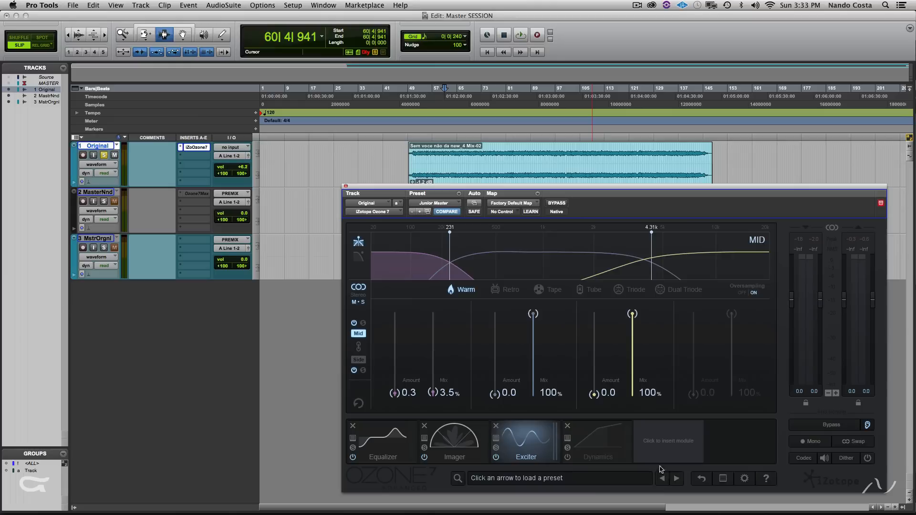
Open the Dynamics module and compare the Original track from bar 60 with it bypassed and enabled, leaving it enabled and playback stopped
click(587, 433)
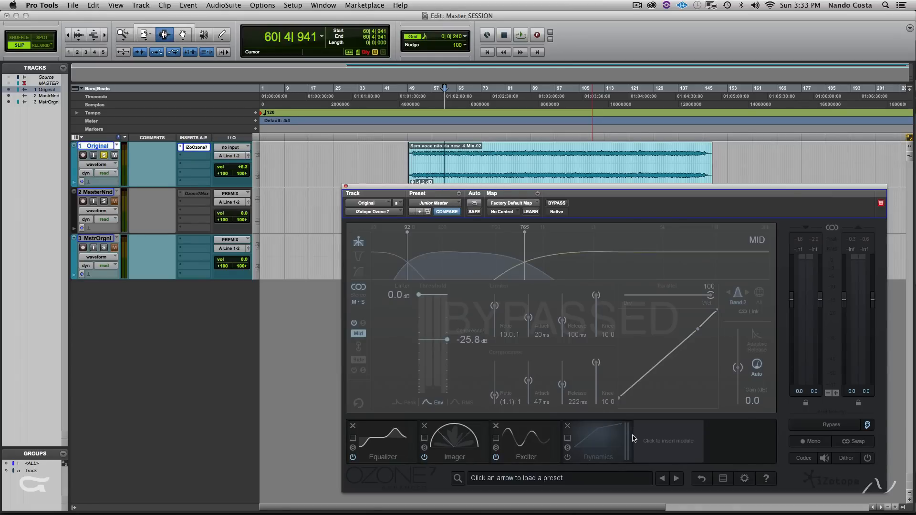
click(568, 458)
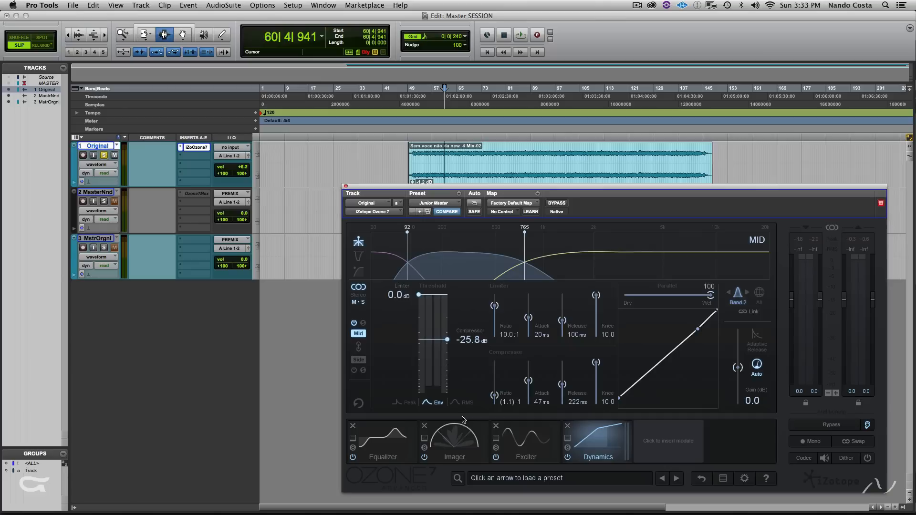
click(568, 458)
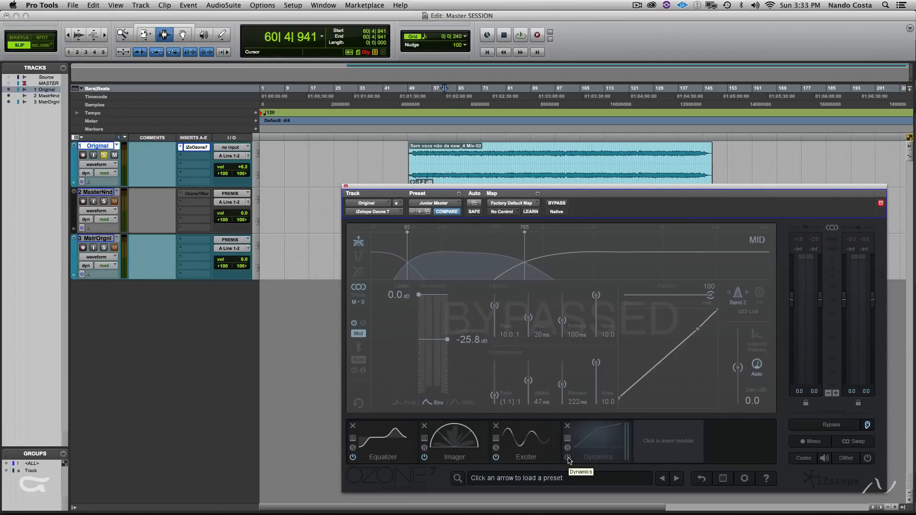
key(space)
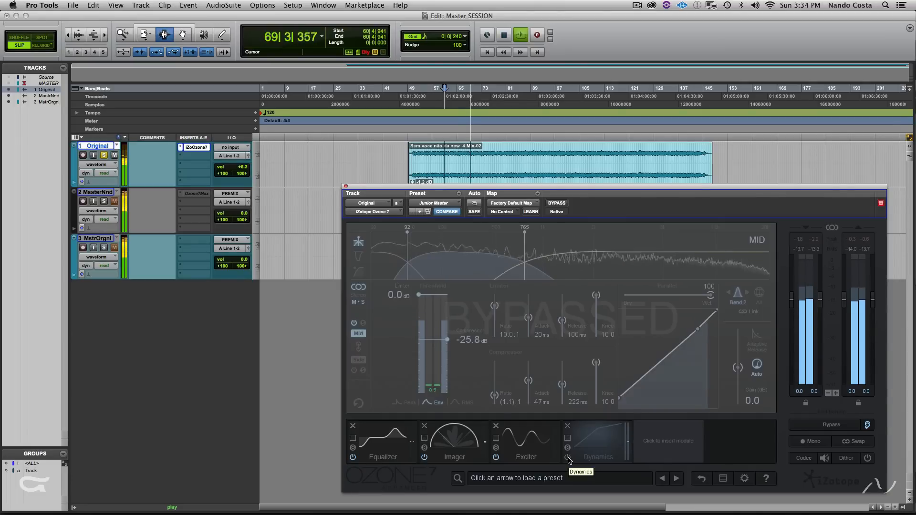
key(space)
click(568, 458)
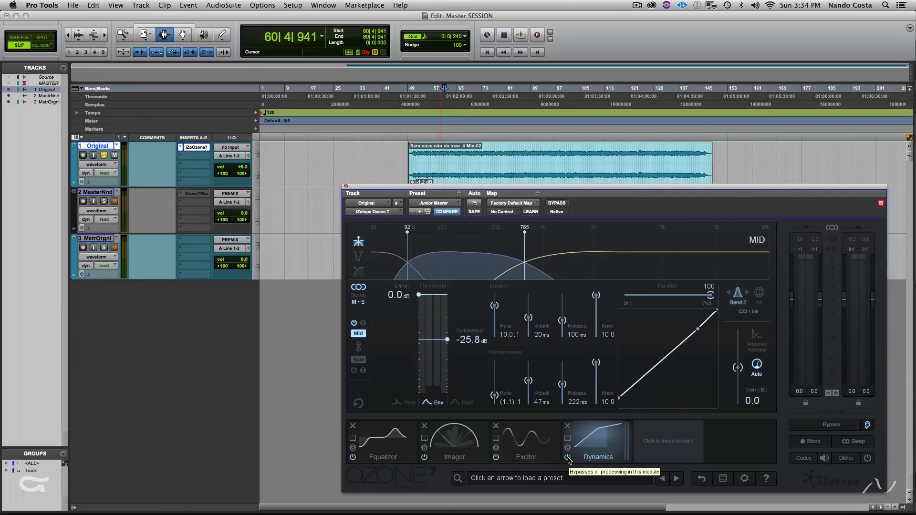
key(space)
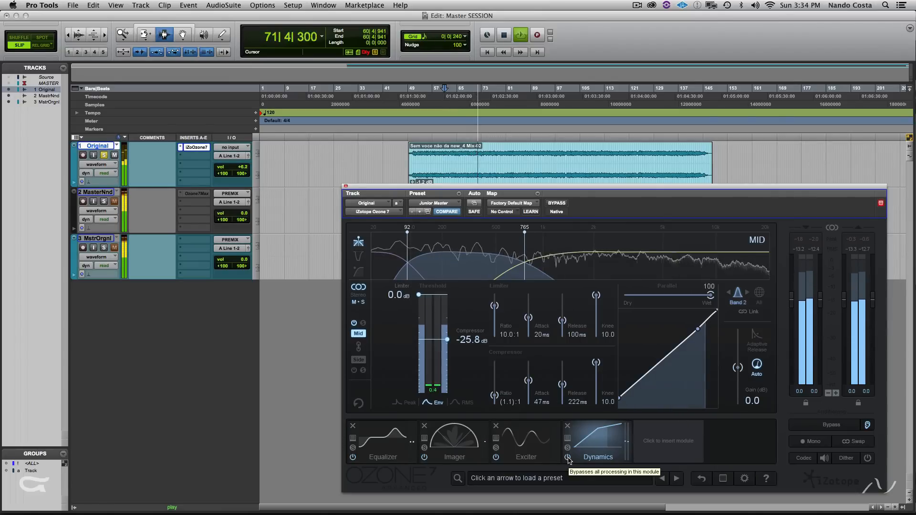
key(space)
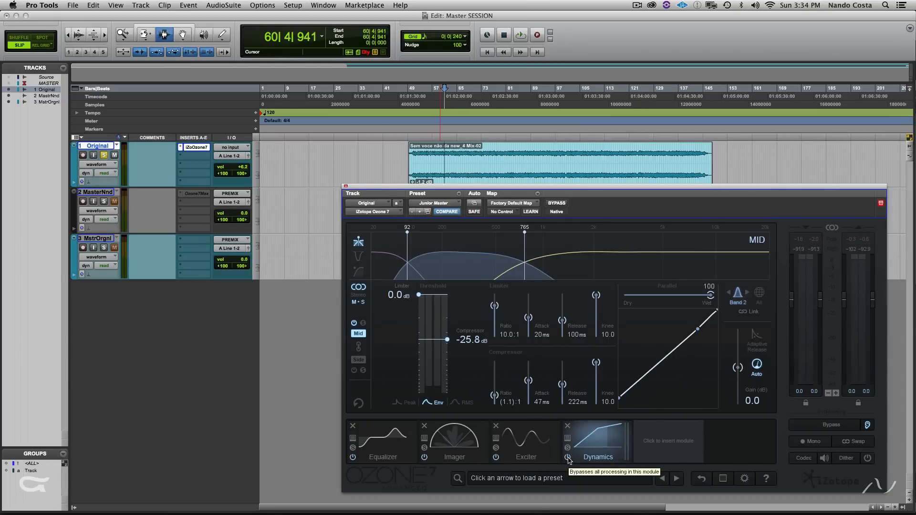
click(568, 457)
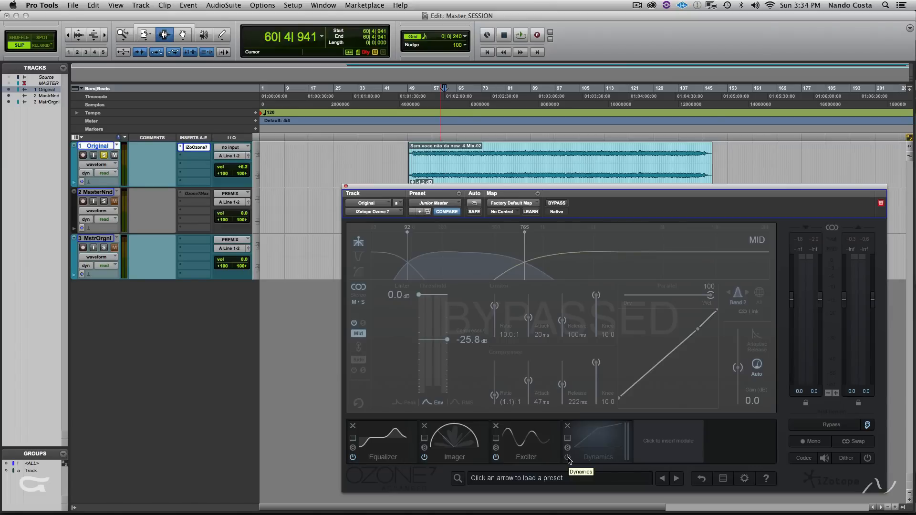
key(space)
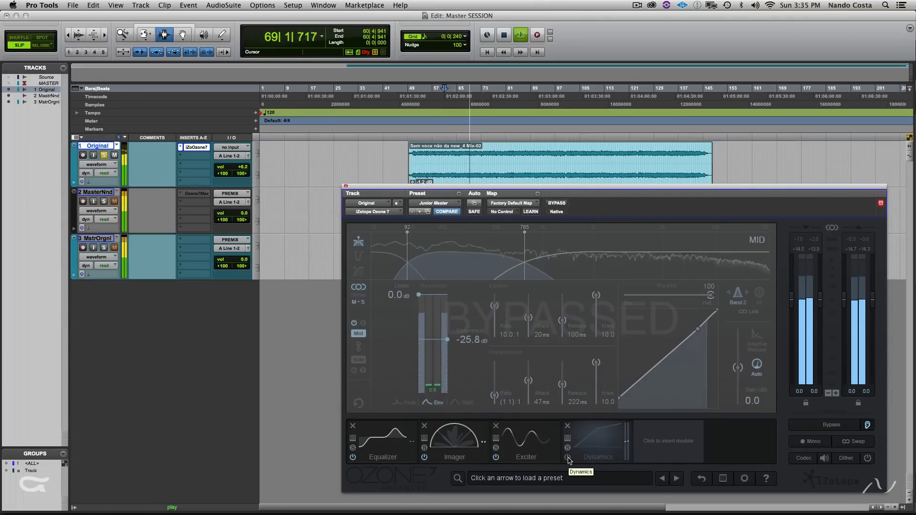
key(space)
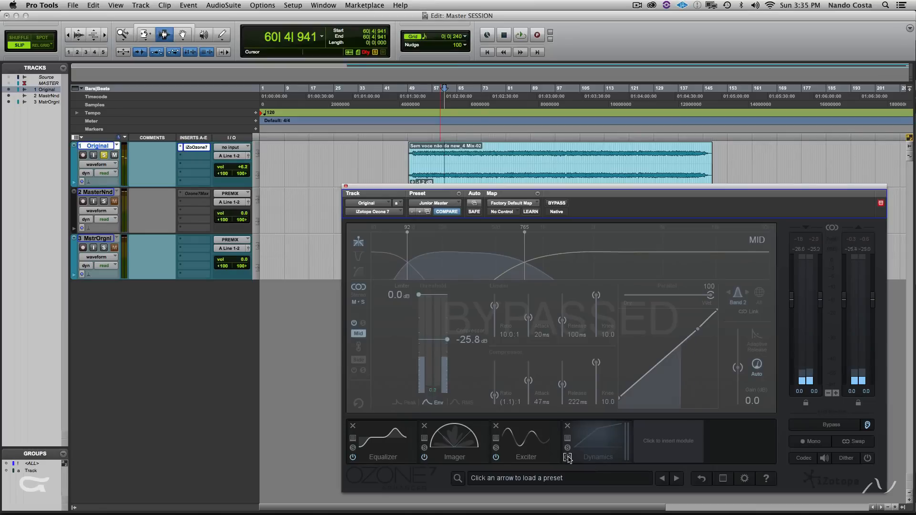
click(568, 457)
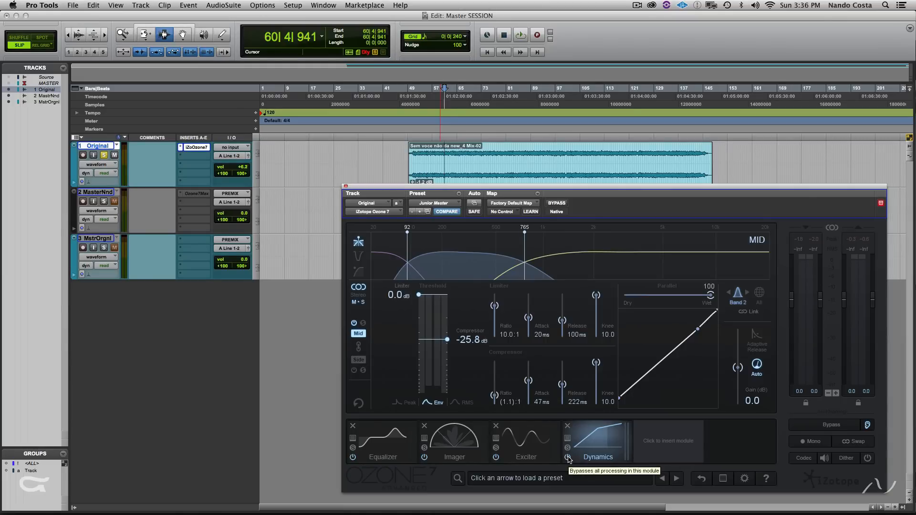
Compare the Original track from bar 60 with the whole Ozone 7 chain enabled and bypassed, ending with processing on and playback stopped
key(space)
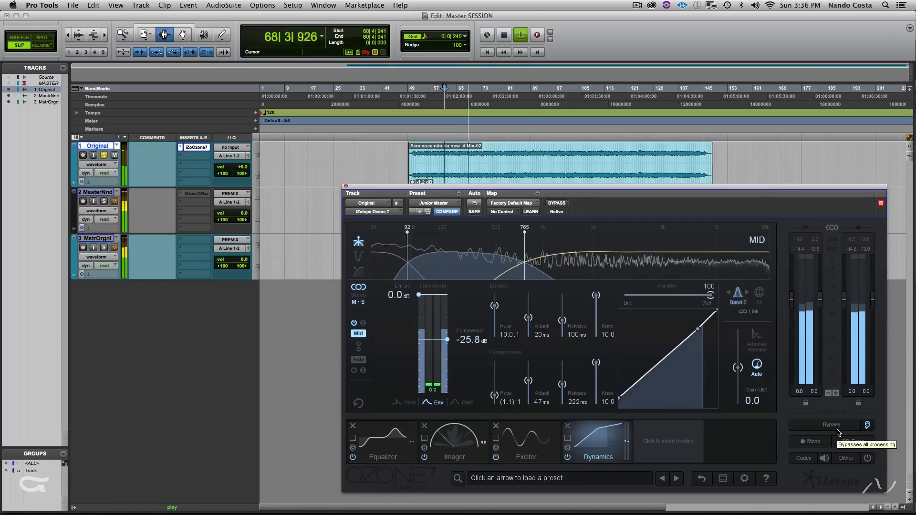
key(space)
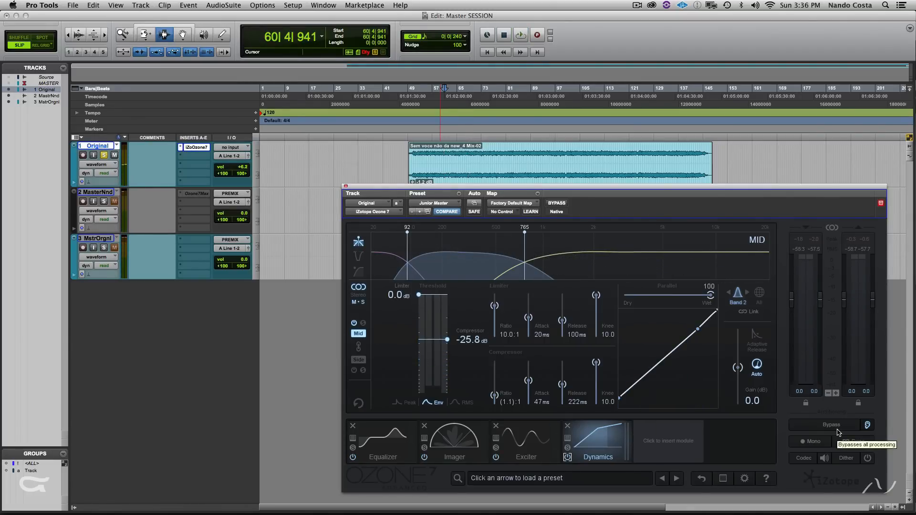
click(839, 428)
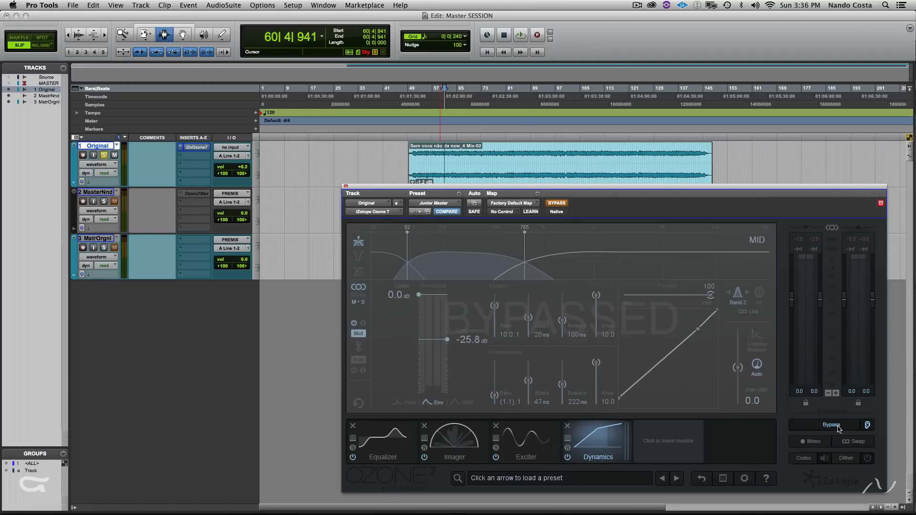
key(space)
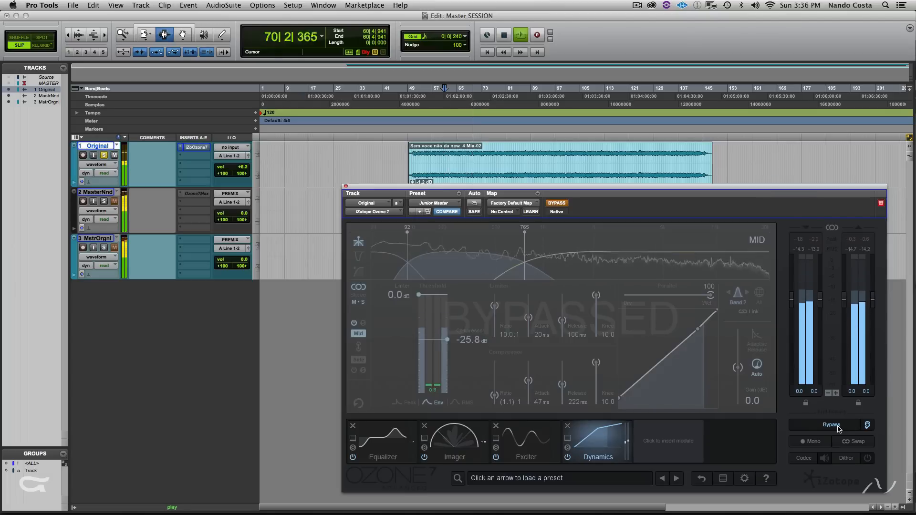
key(space)
click(839, 427)
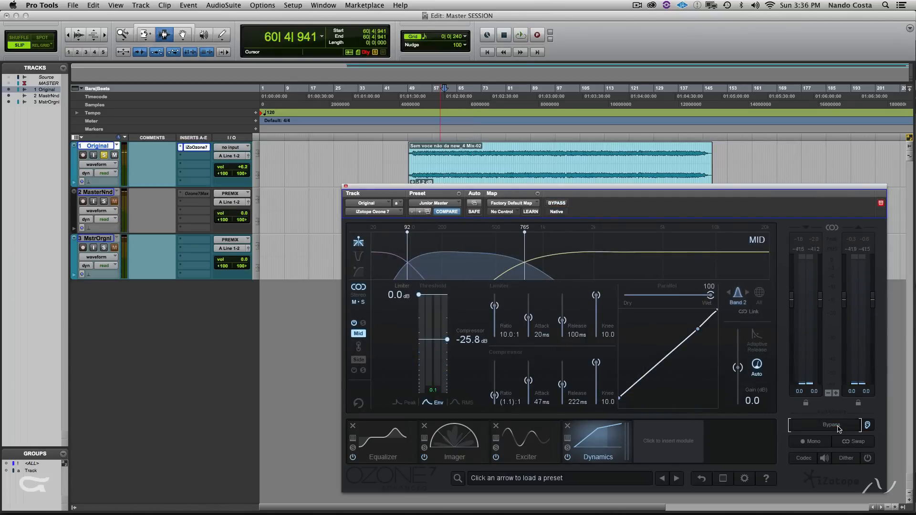
key(space)
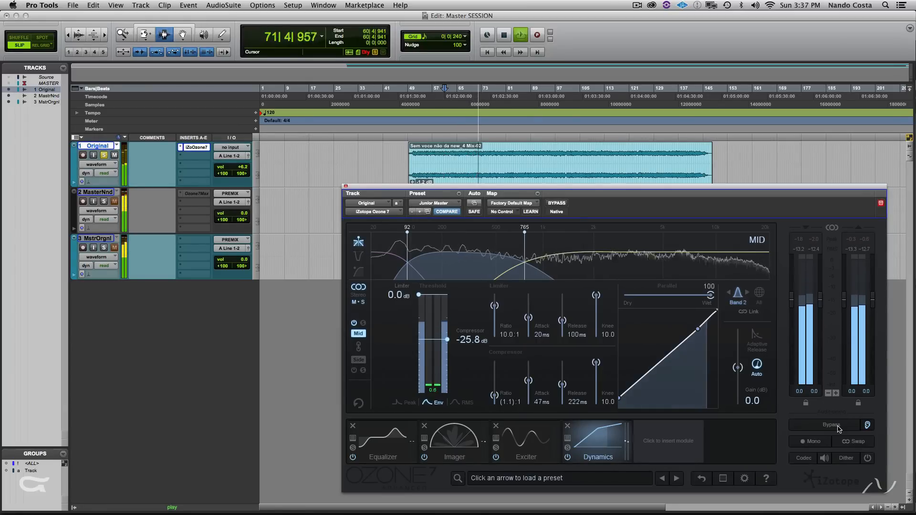
key(space)
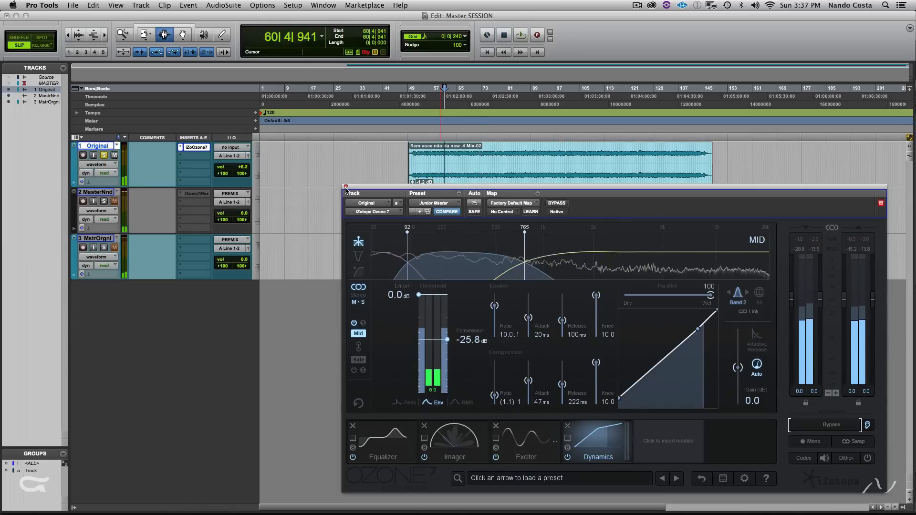
Close the Ozone 7 window, make its insert on the Original track inactive, and place the playback start just before the clip at bar 48
click(346, 186)
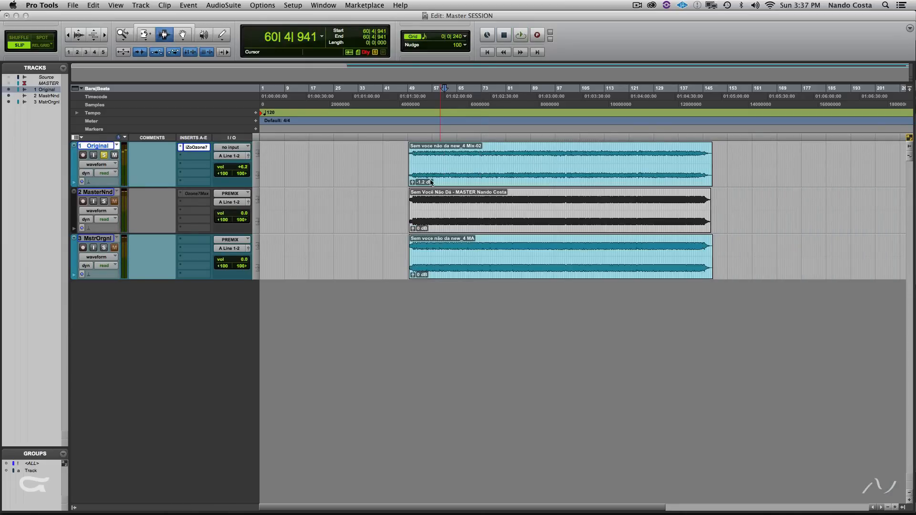
click(405, 168)
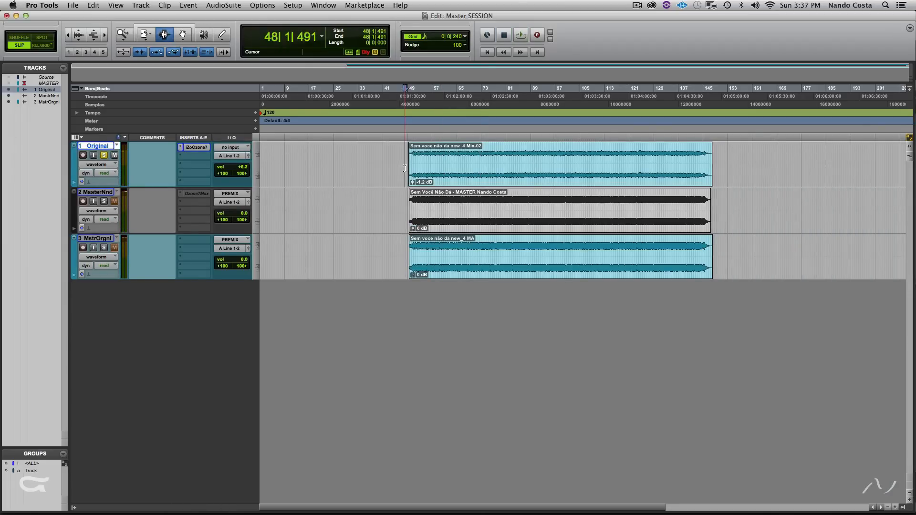
right_click(200, 147)
click(206, 154)
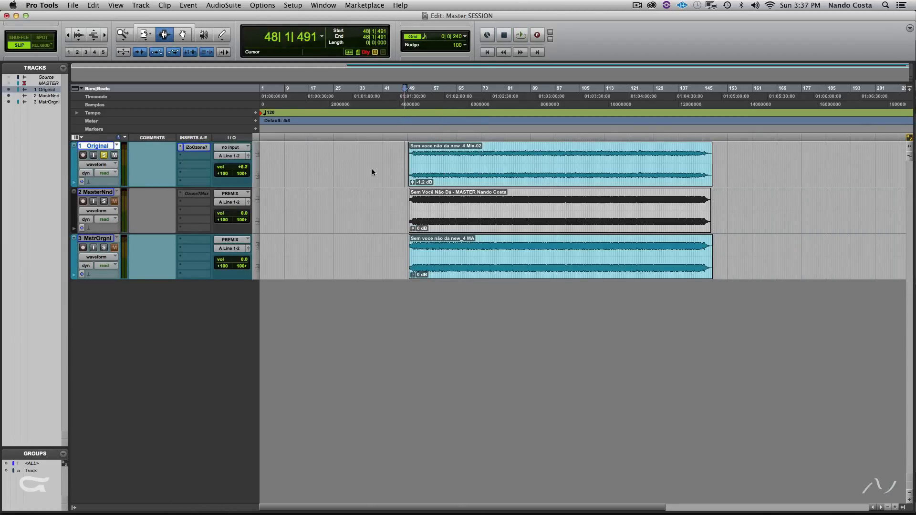
click(405, 177)
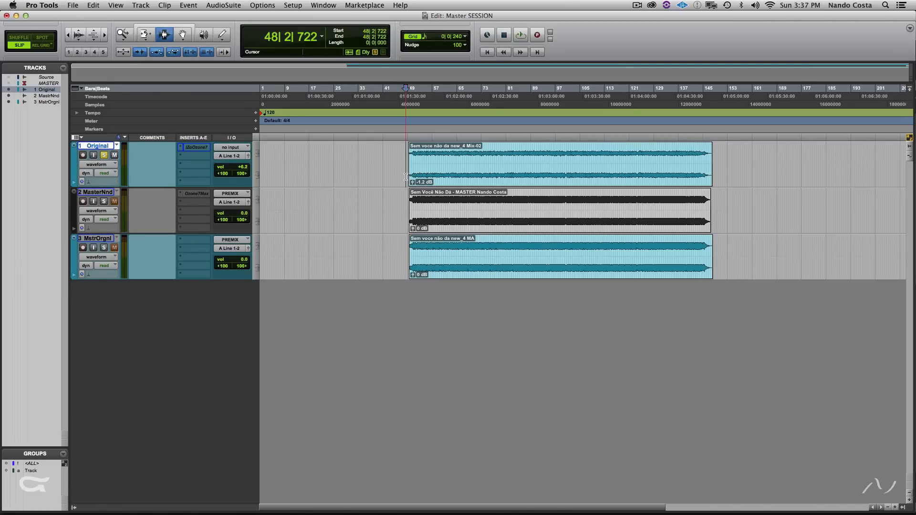
Play from bar 48 and alternate the solo between the Original and MasterNnd tracks to compare mix and master, then stop playback
key(space)
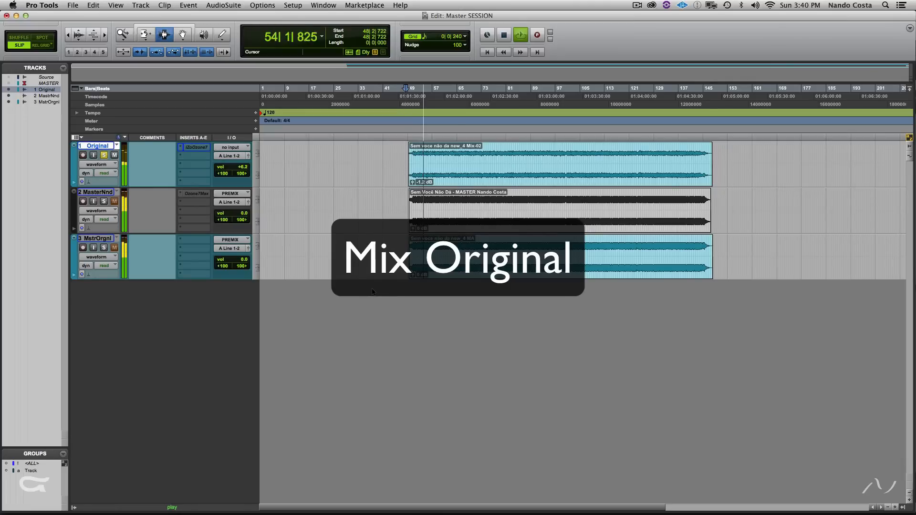
key(shift+s)
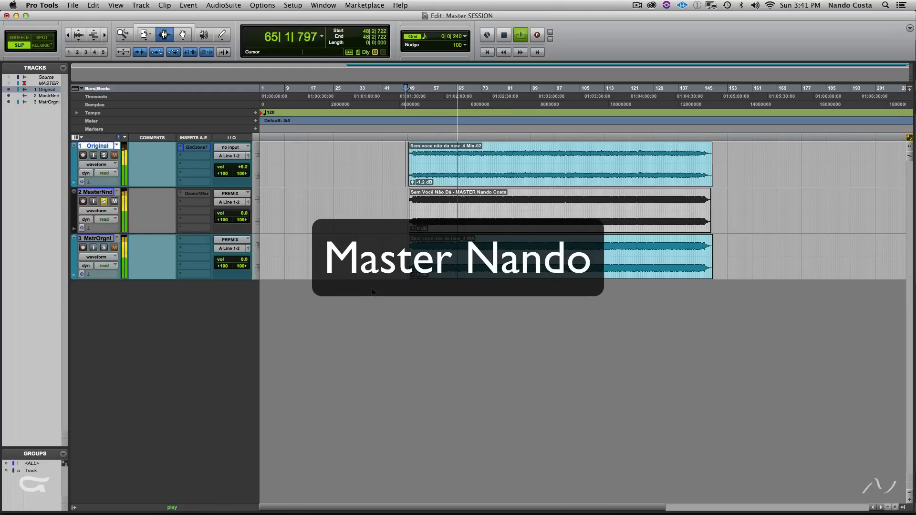
key(shift+s)
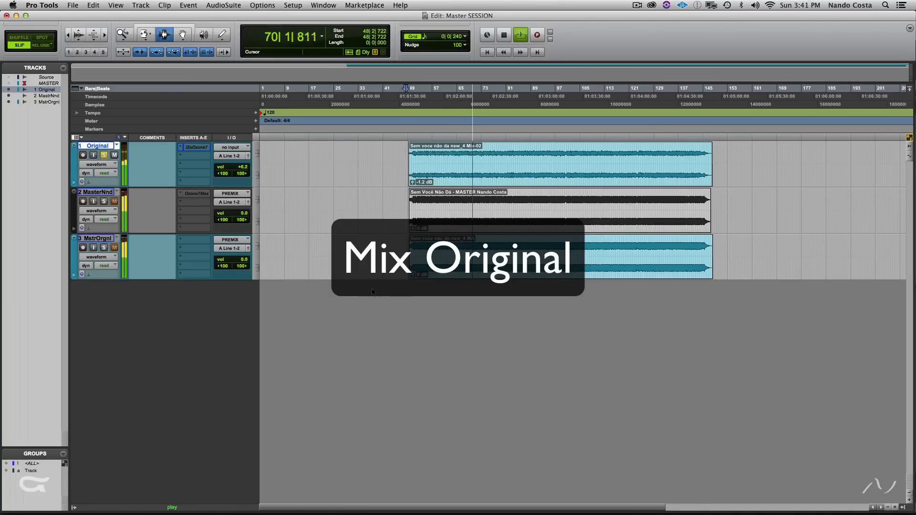
key(shift+s)
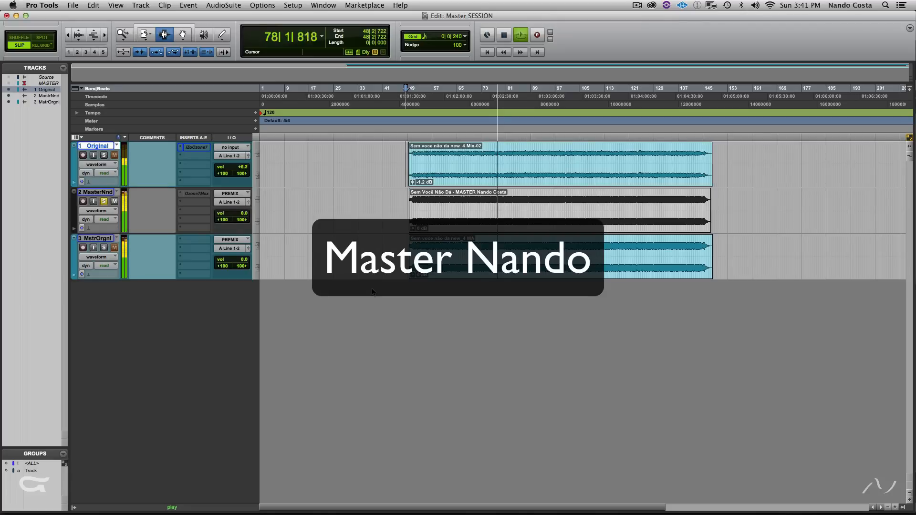
key(shift+s)
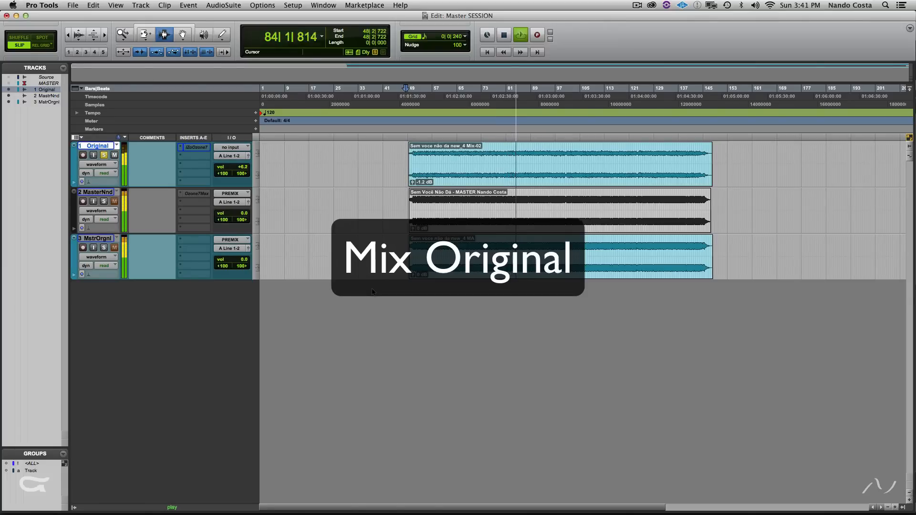
key(shift+s)
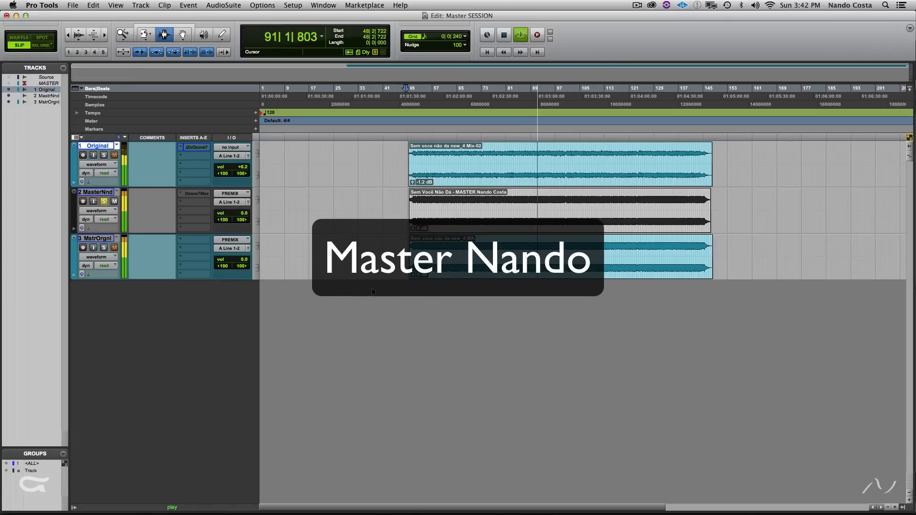
key(shift+s)
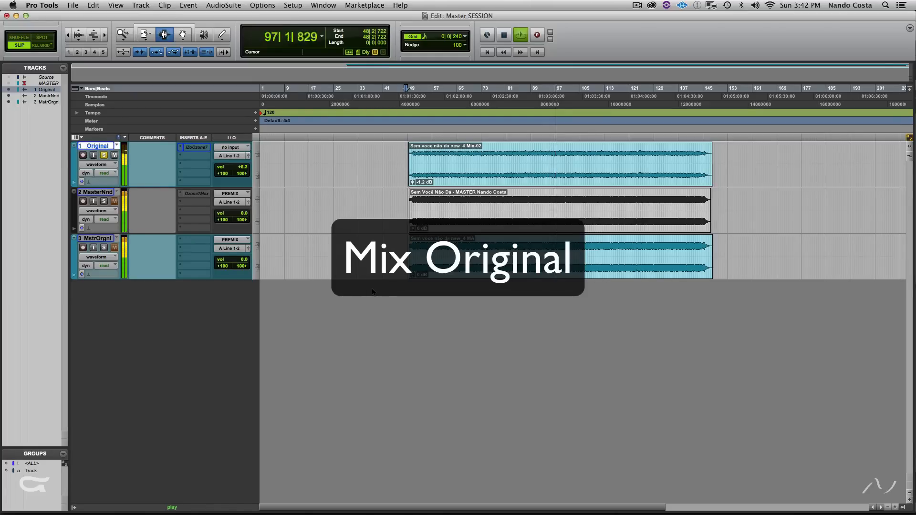
key(shift+s)
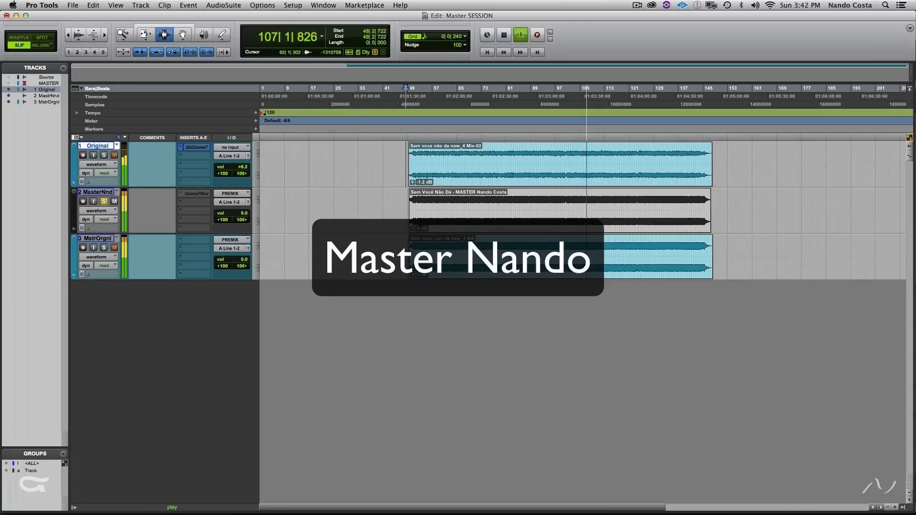
key(shift+s)
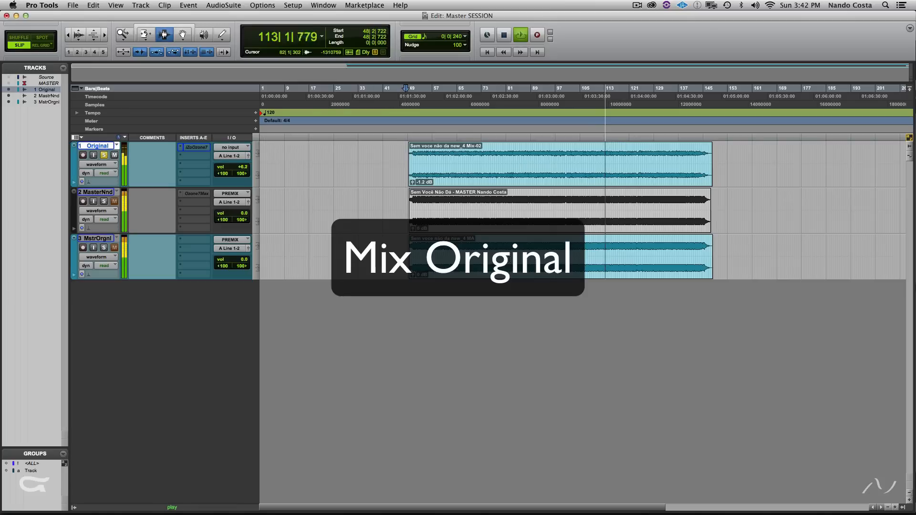
key(shift+s)
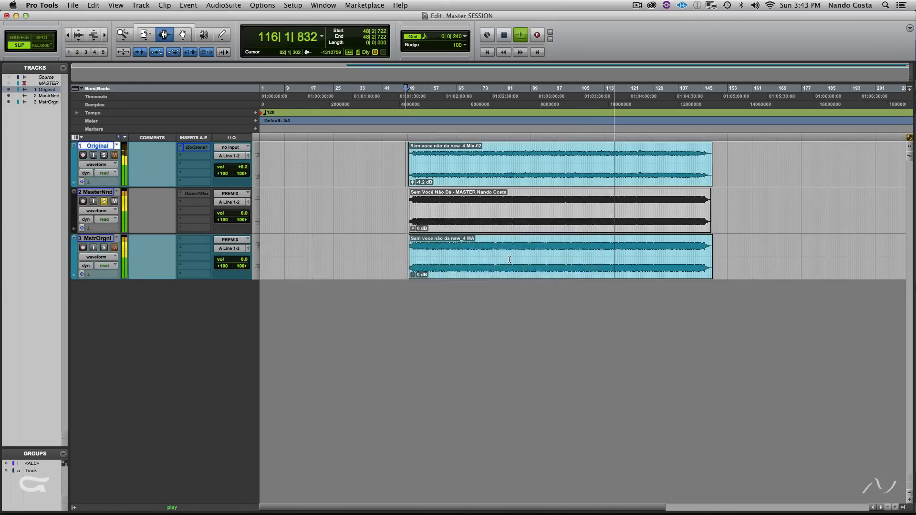
key(space)
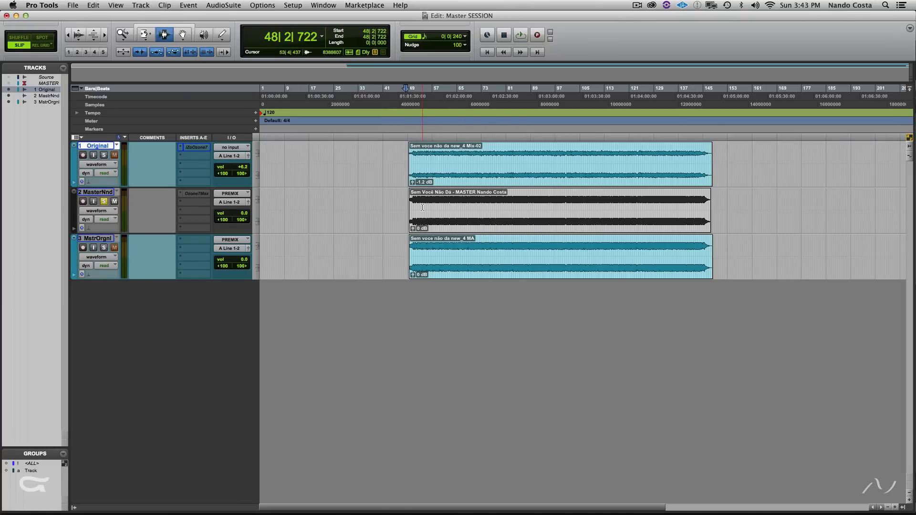
Solo only the MstrOrgnl track and place its playback start at bar 51
click(419, 249)
key(shift+s)
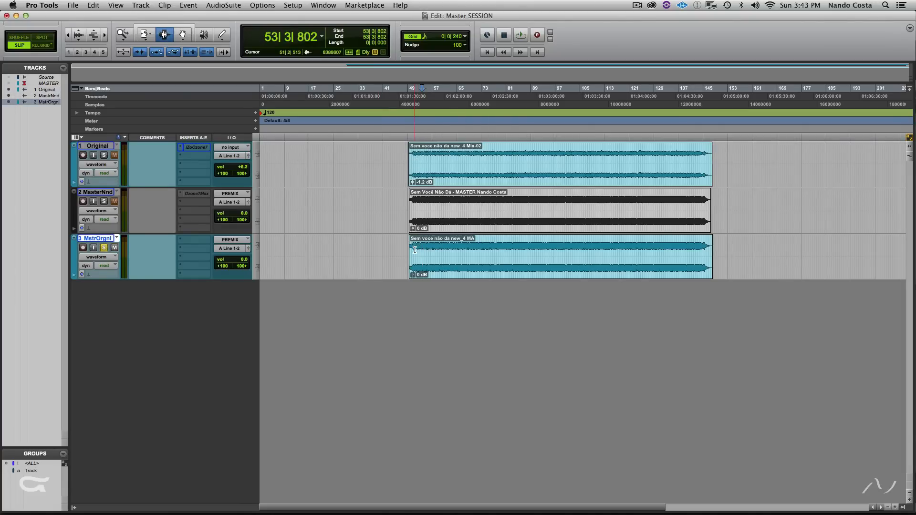
click(414, 250)
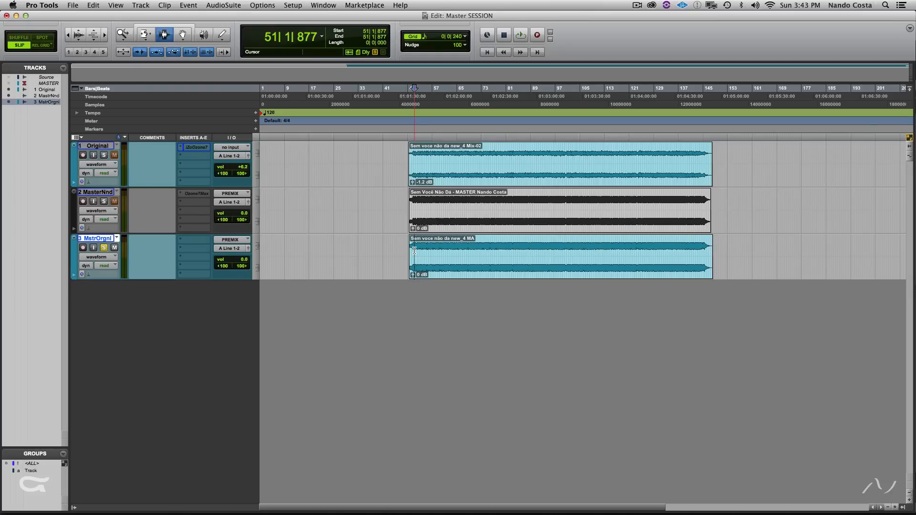
Play from bar 51 and alternate the solo between the Original and MstrOrgnl tracks to compare mix and master, then stop playback
click(104, 156)
click(415, 167)
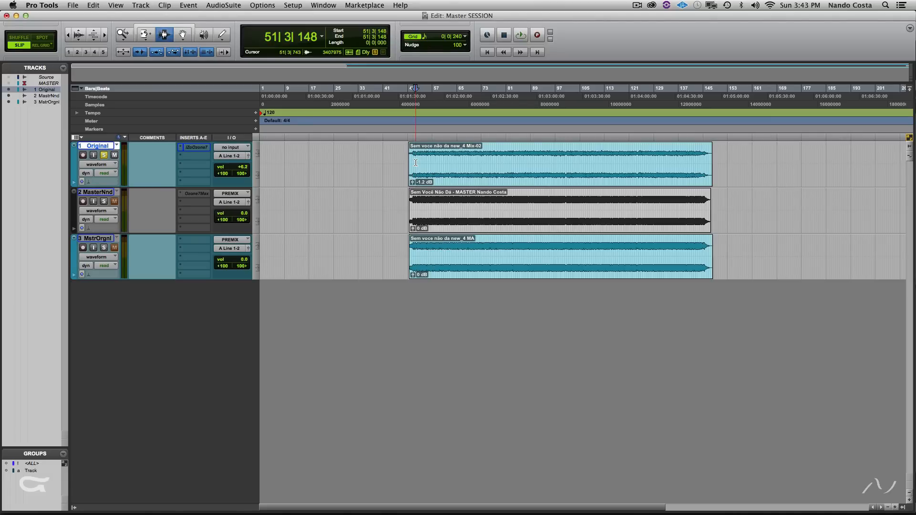
key(space)
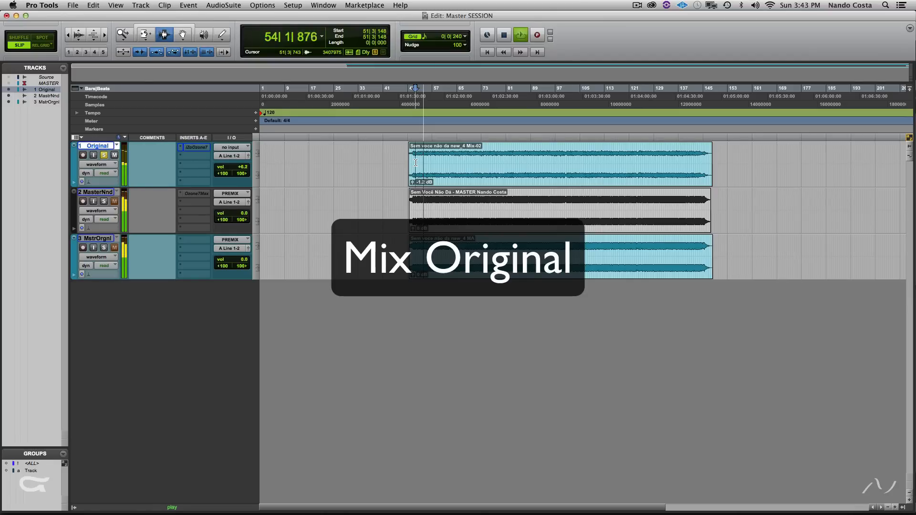
key(shift+s)
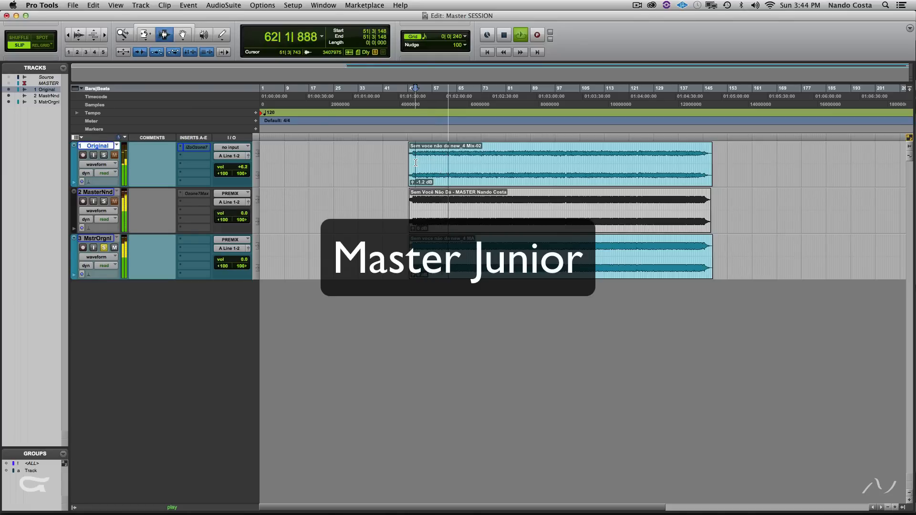
key(shift+s)
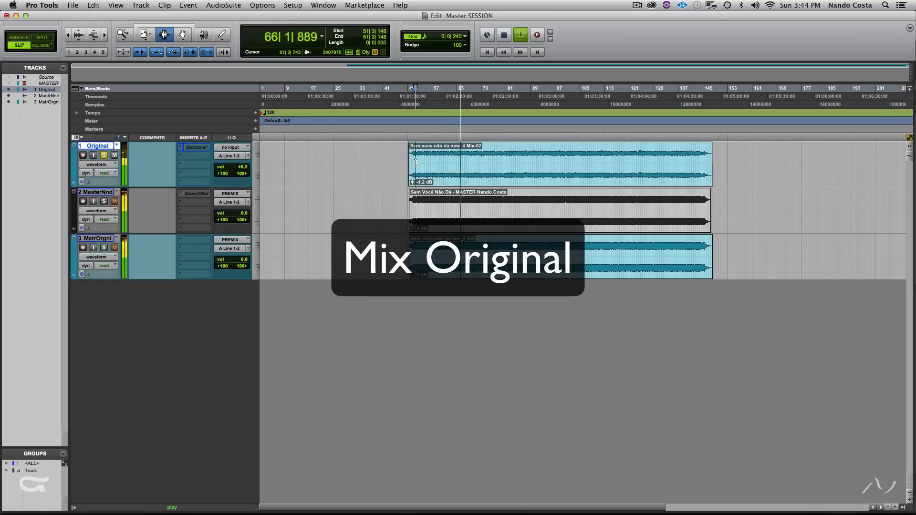
key(shift+s)
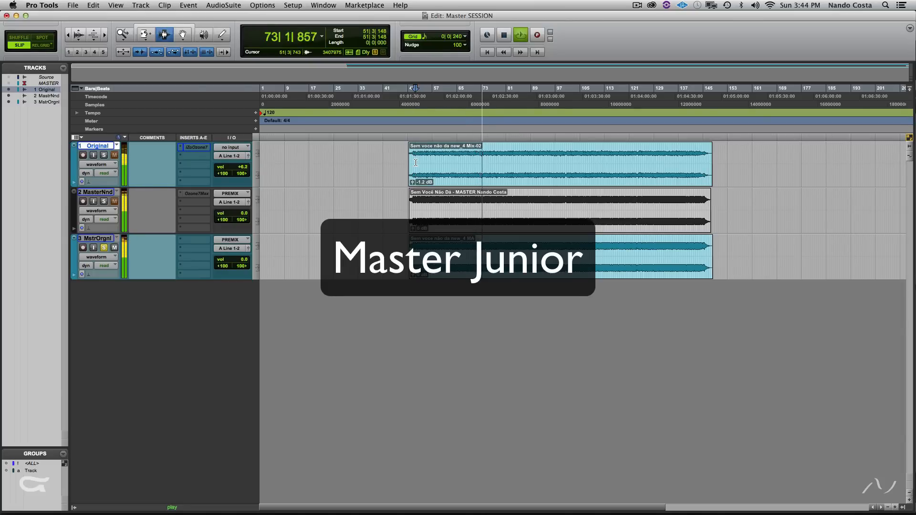
key(shift+s)
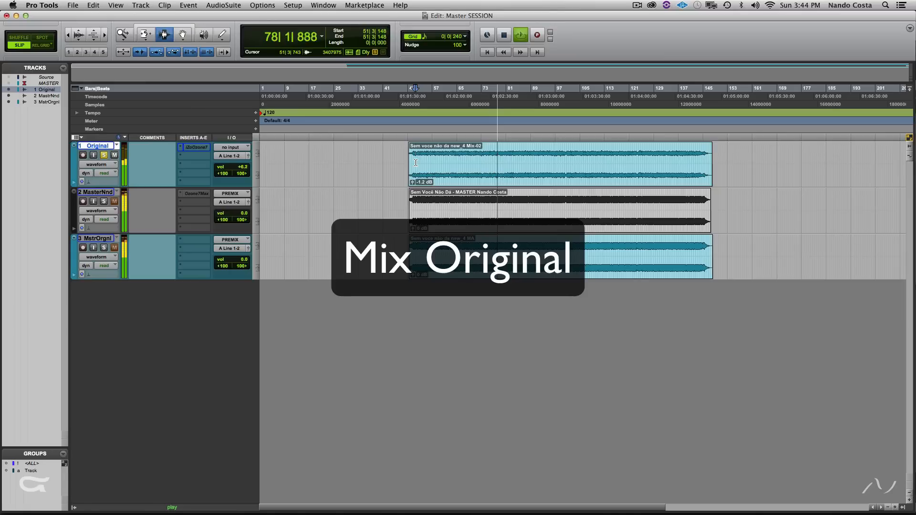
key(shift+s)
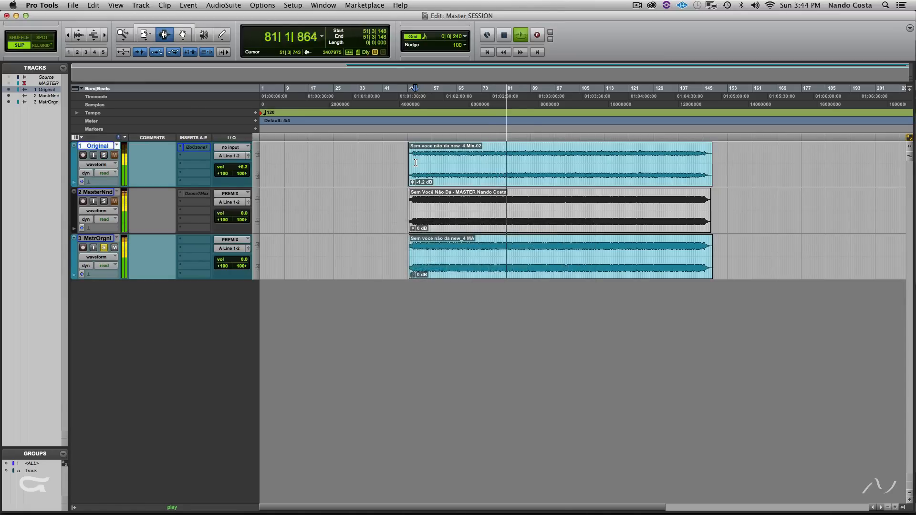
key(space)
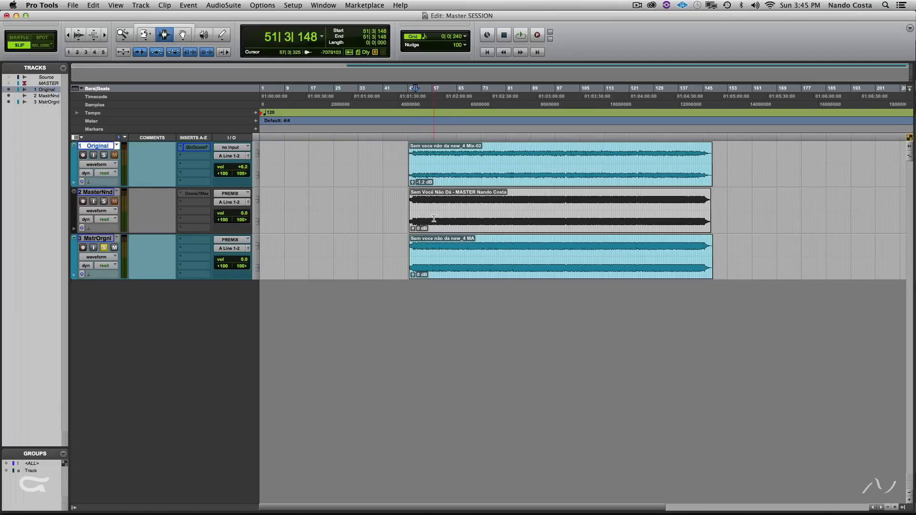
Compare the two masters from bar 52 by alternating the solo between the MasterNnd and MstrOrgnl tracks, ending with MasterNnd soloed and playback stopped
click(418, 207)
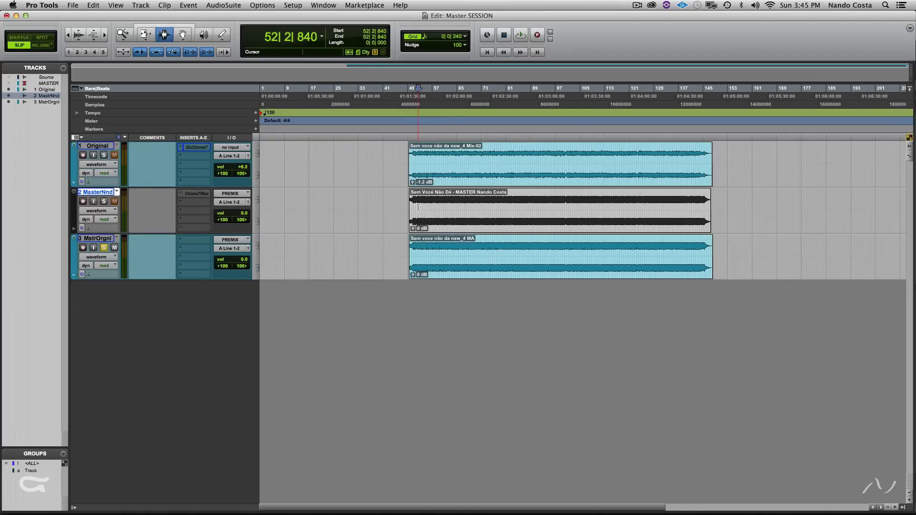
key(shift+s)
key(space)
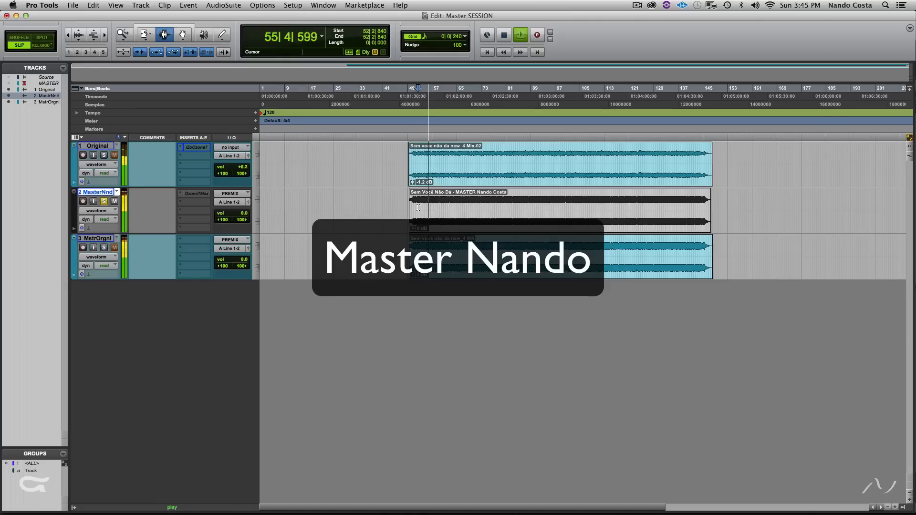
key(shift+s)
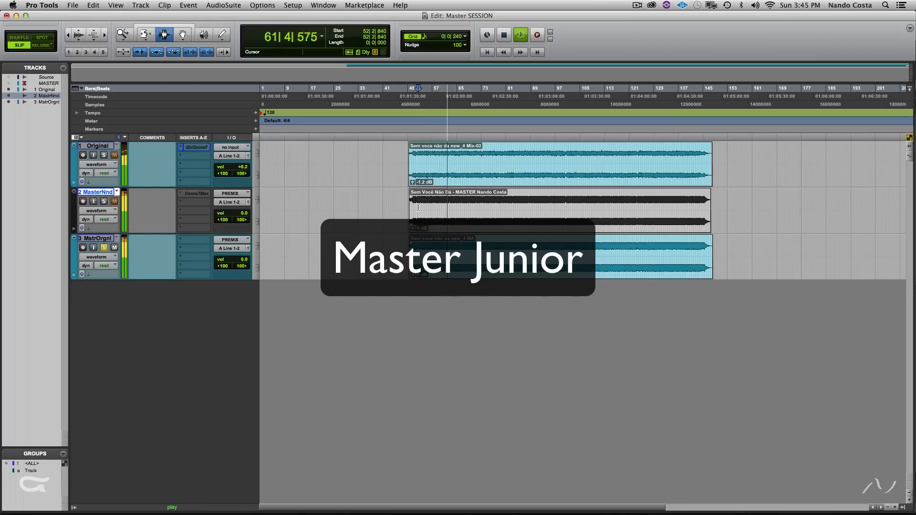
key(shift+s)
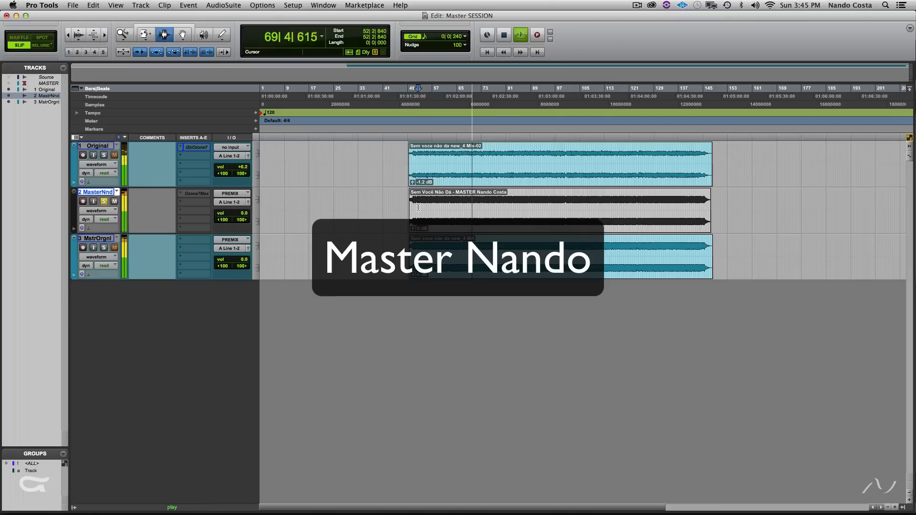
key(shift+s)
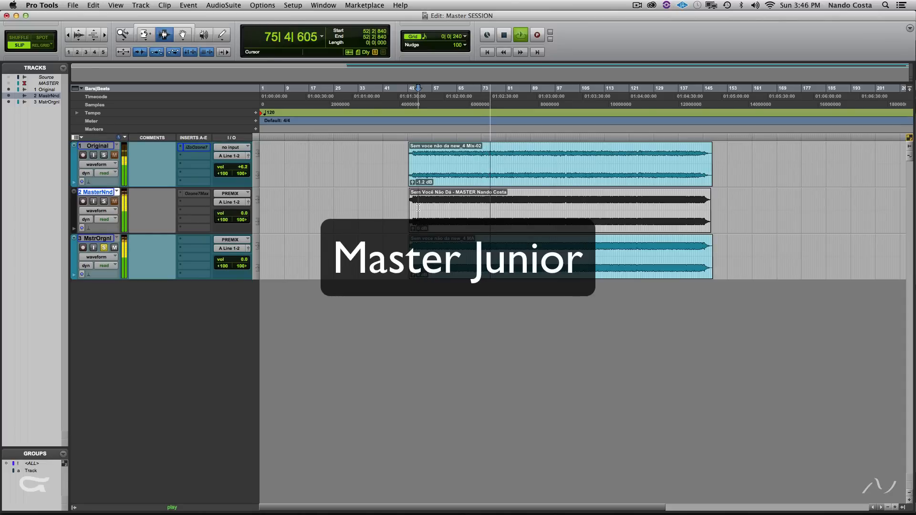
key(shift+s)
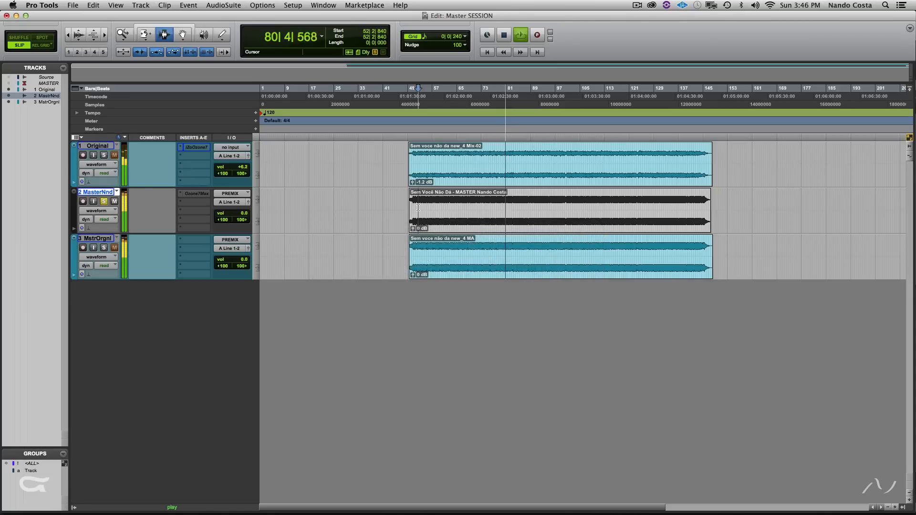
key(space)
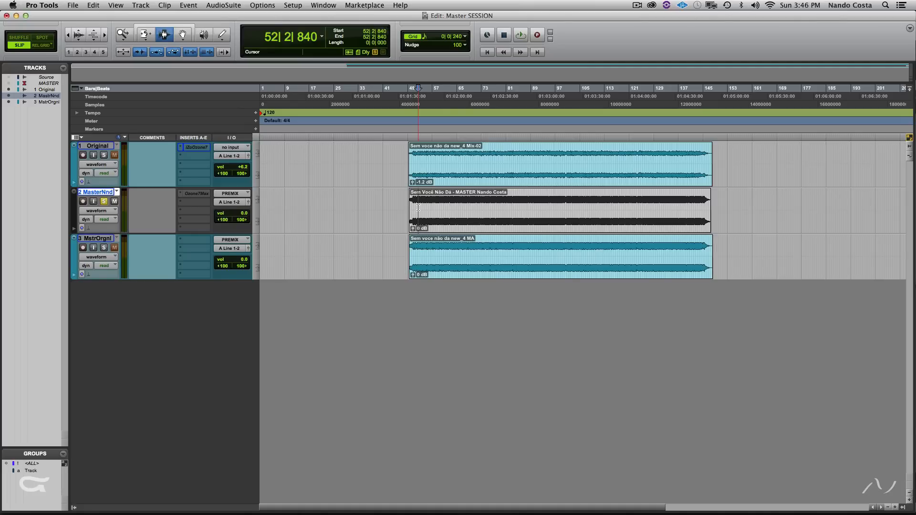
Solo only the Original track and place its playback start near the end of the clip, at bar 142
click(405, 171)
key(shift+s)
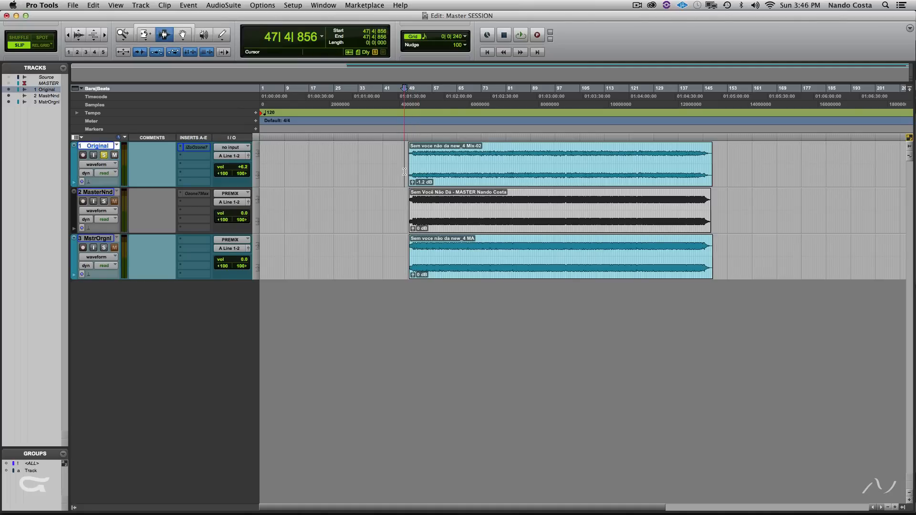
click(467, 170)
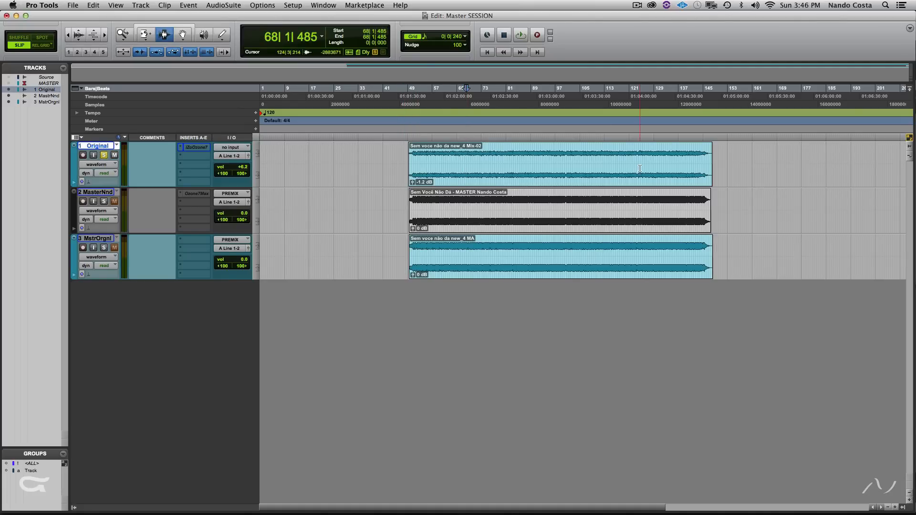
click(706, 168)
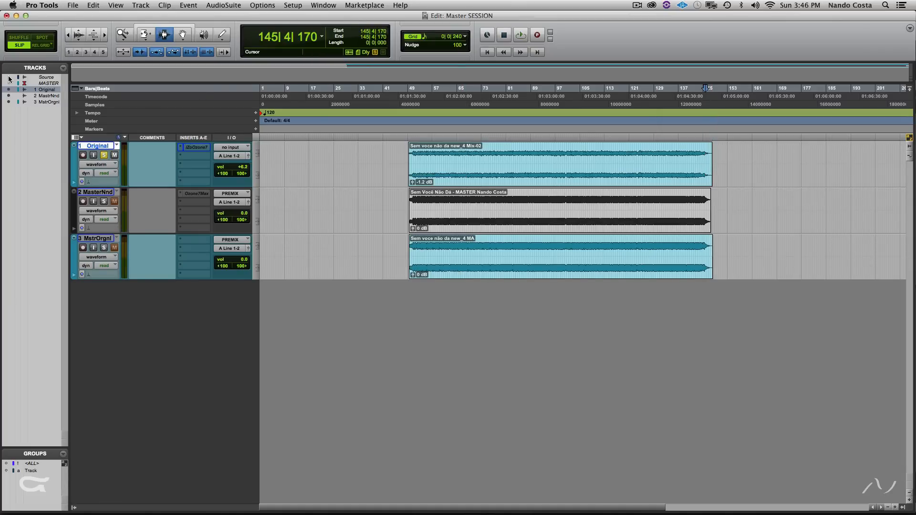
click(697, 168)
Zoom in on the clip endings, magnify the waveforms, and increase the Original track's height for close inspection
key(super+bracketright)
key(super+bracketright)
key(super+bracketright)
key(super+alt+bracketright)
key(super+alt+bracketright)
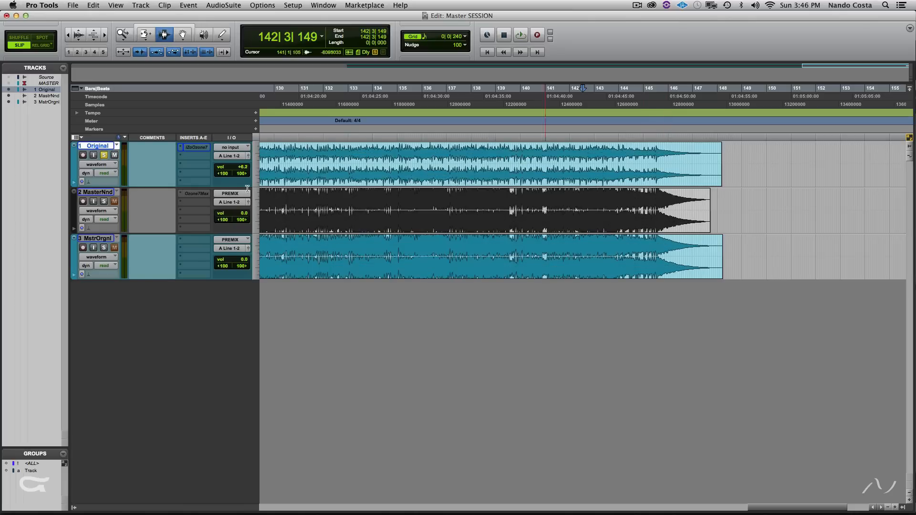
drag(188, 188, 189, 321)
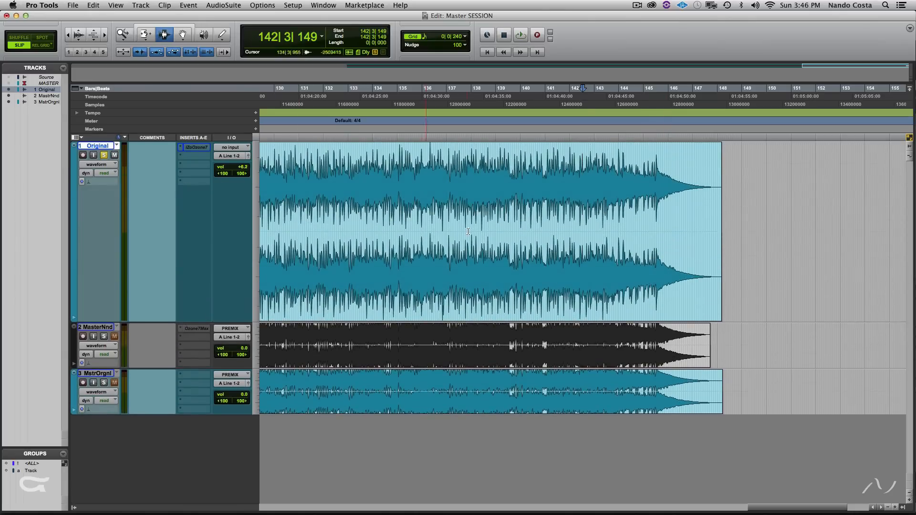
Play the Original track's ending from the start of bar 144, stop it, and place the playback start back at bar 144
click(627, 201)
click(614, 187)
click(620, 182)
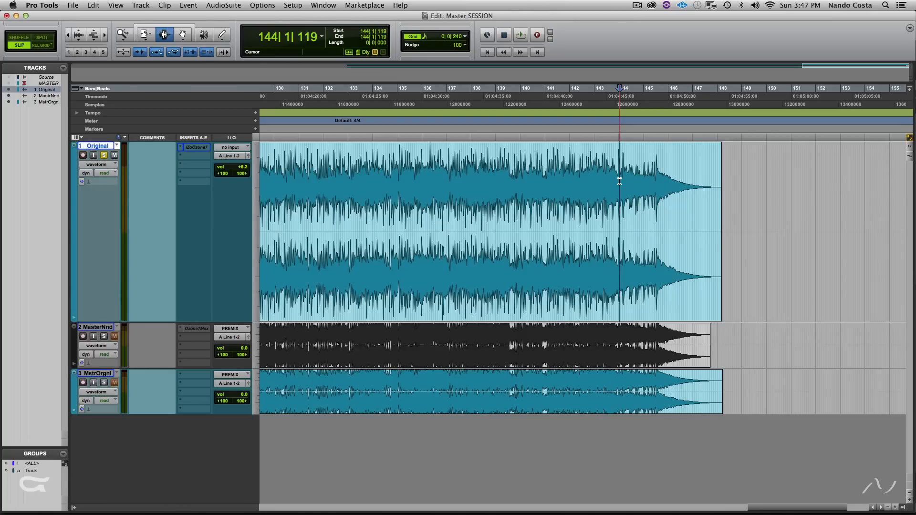
key(space)
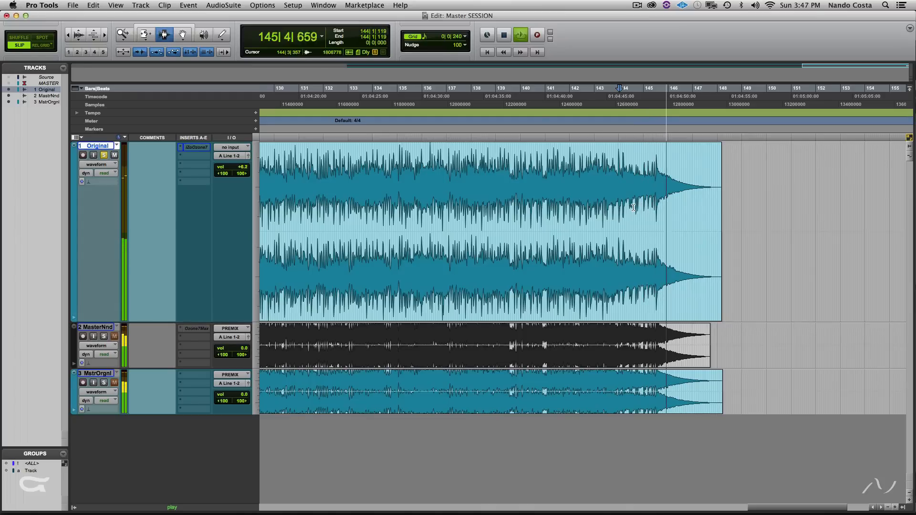
key(space)
click(620, 197)
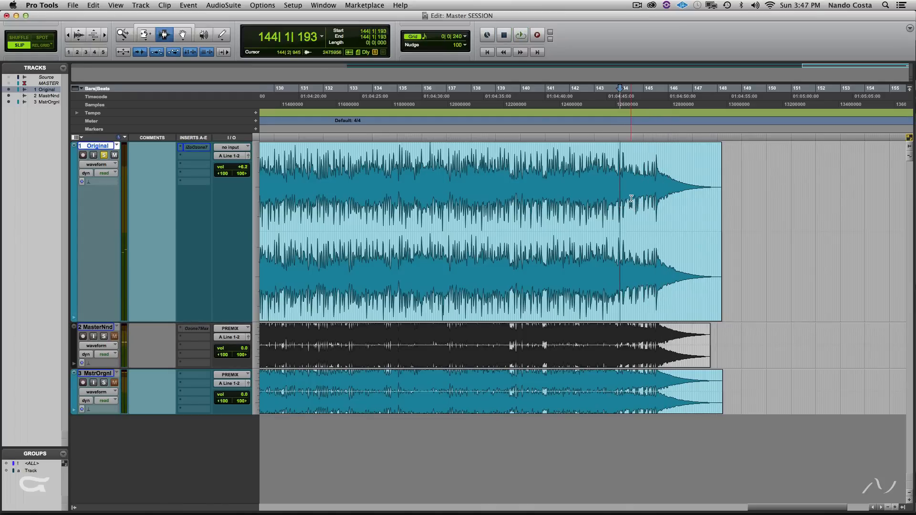
click(621, 202)
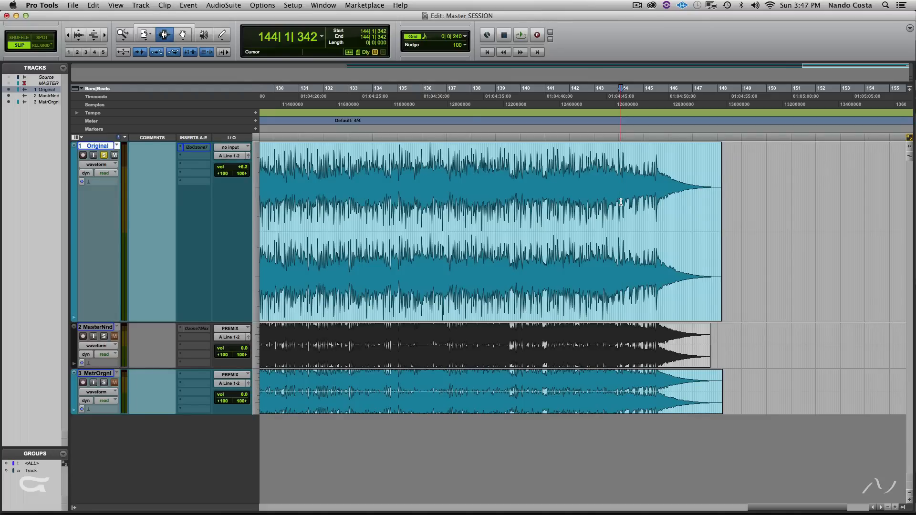
Zoom in further on the Original track's ending and audition it in short passes, first from 144|1|342 and again from 144|3|729
key(super+bracketright)
key(super+bracketright)
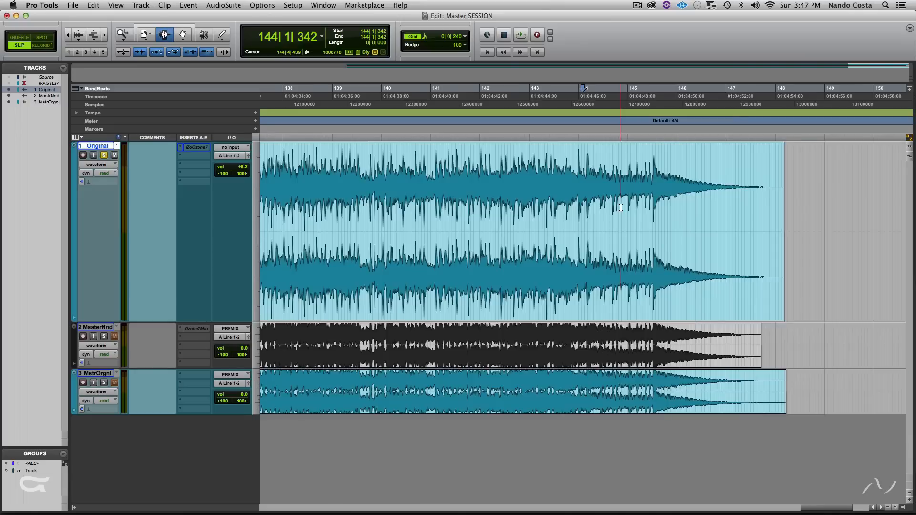
key(space)
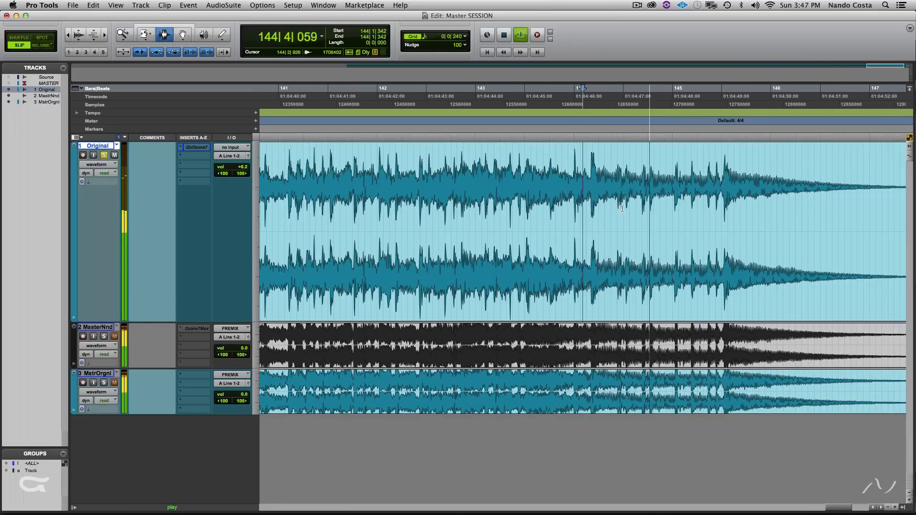
key(space)
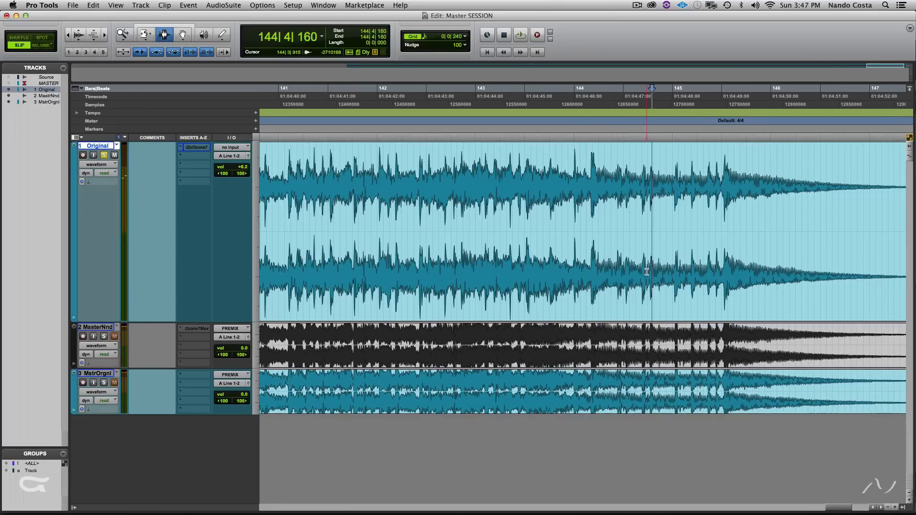
click(642, 265)
key(space)
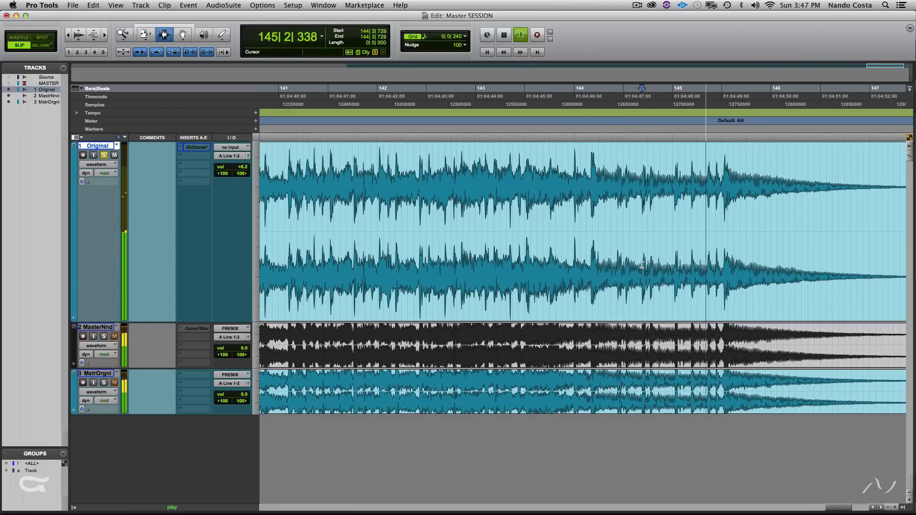
key(space)
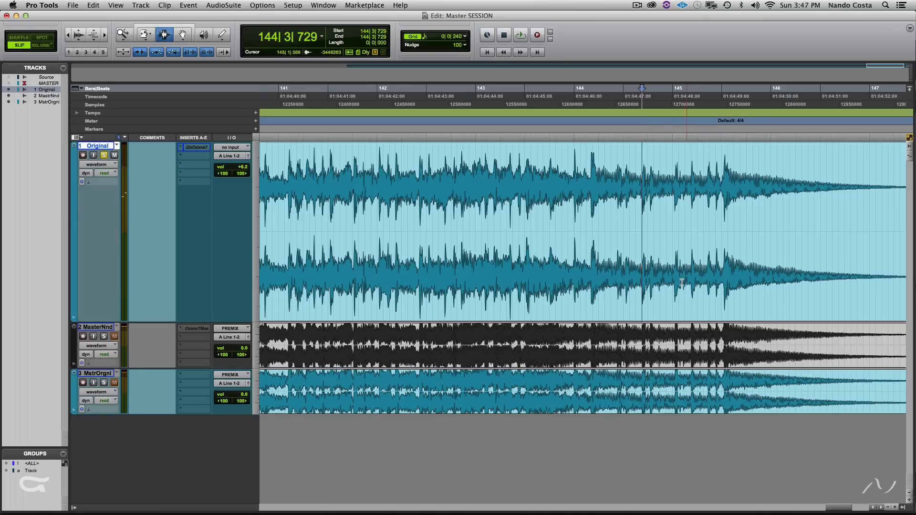
key(space)
key(space)
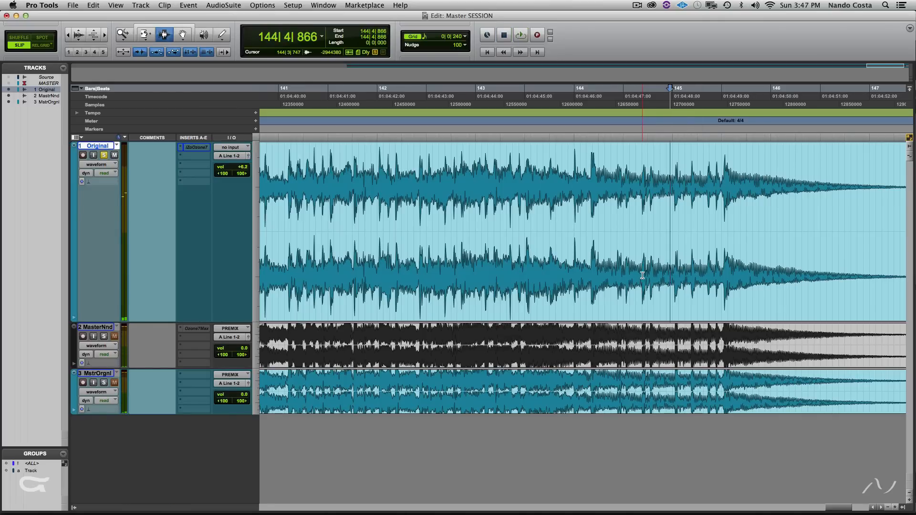
Audition the Original track's ending repeatedly in short passes from 144|3|654 through the final hit
click(640, 270)
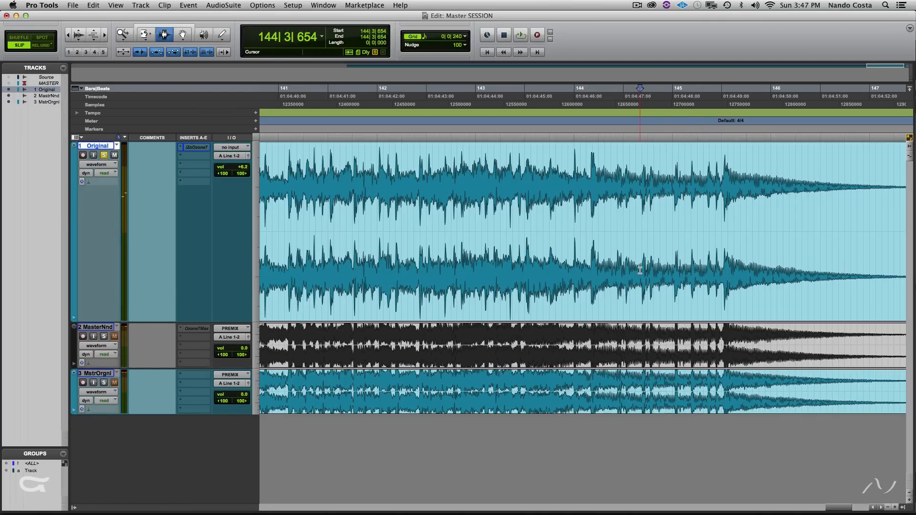
key(space)
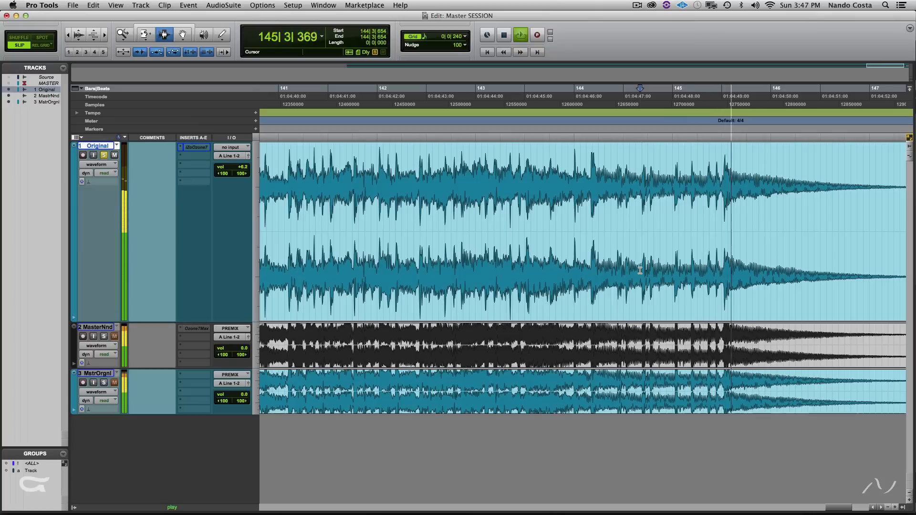
key(space)
key(space)
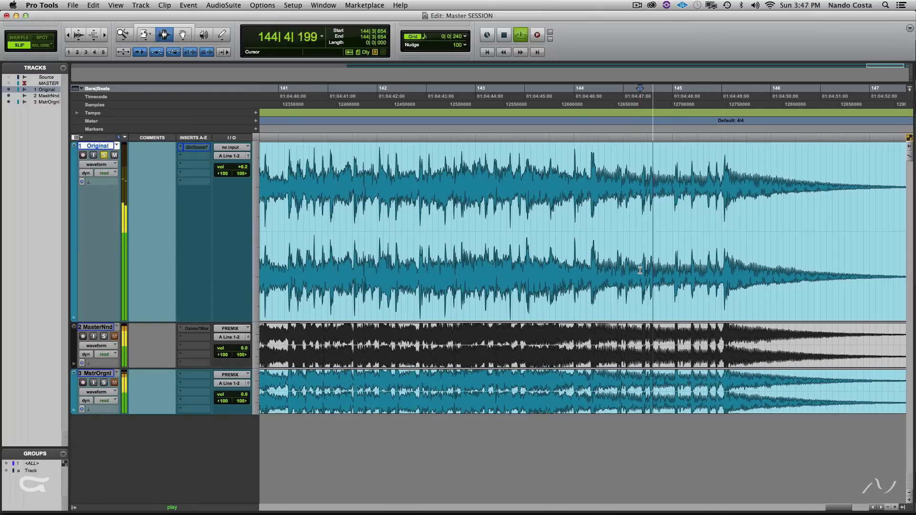
key(space)
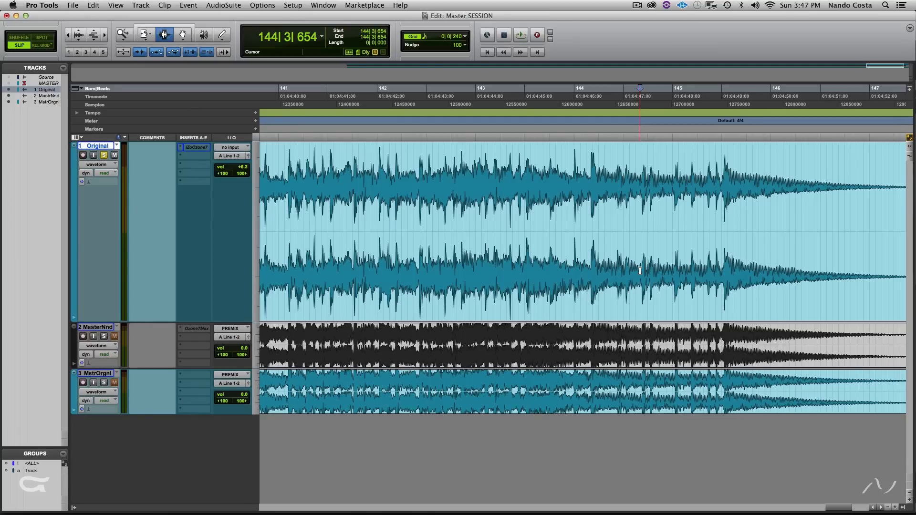
key(space)
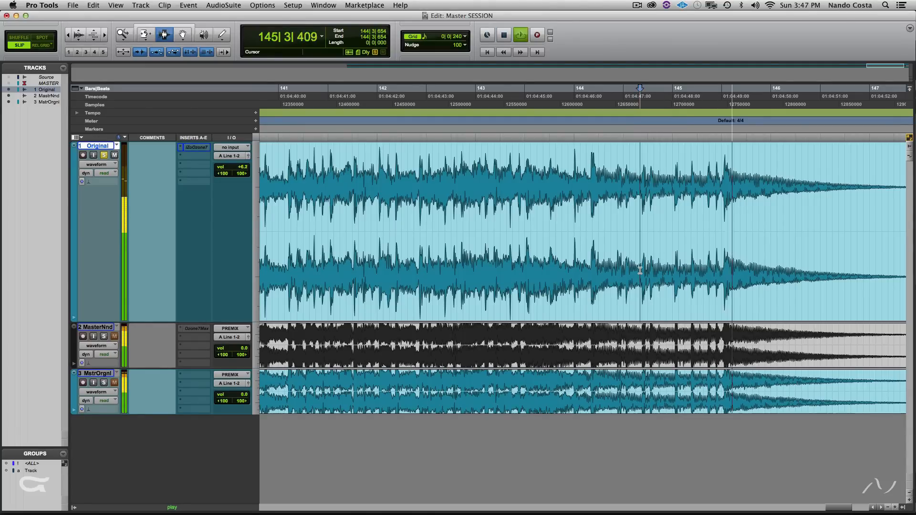
key(space)
key(space)
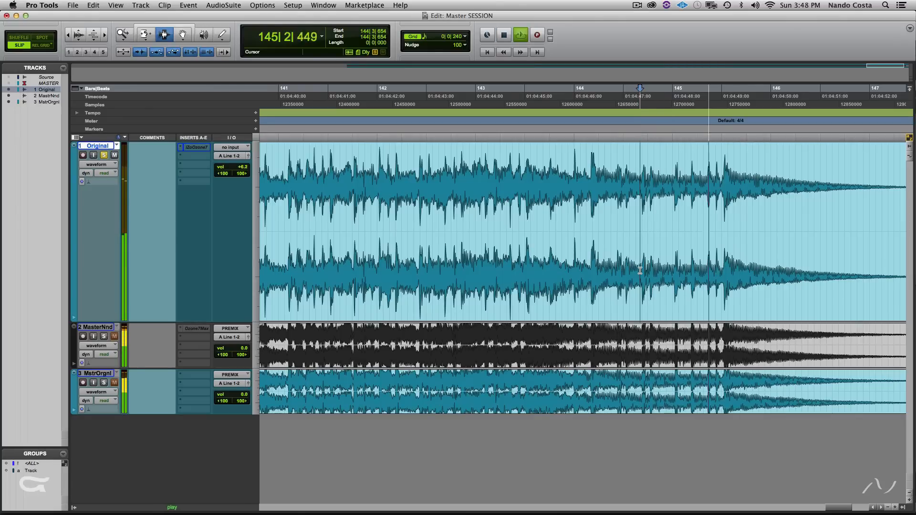
key(space)
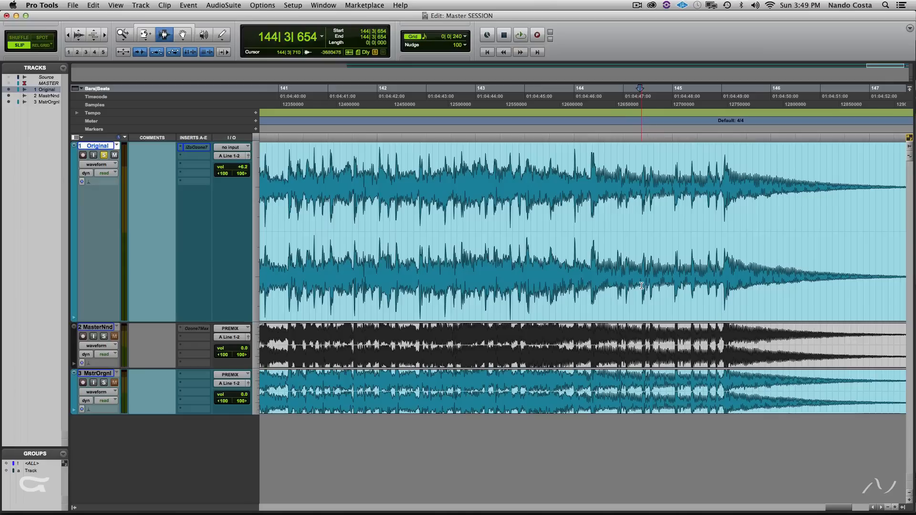
Show the hidden Source track, make it active, and route its output to A Line 1-2
click(8, 76)
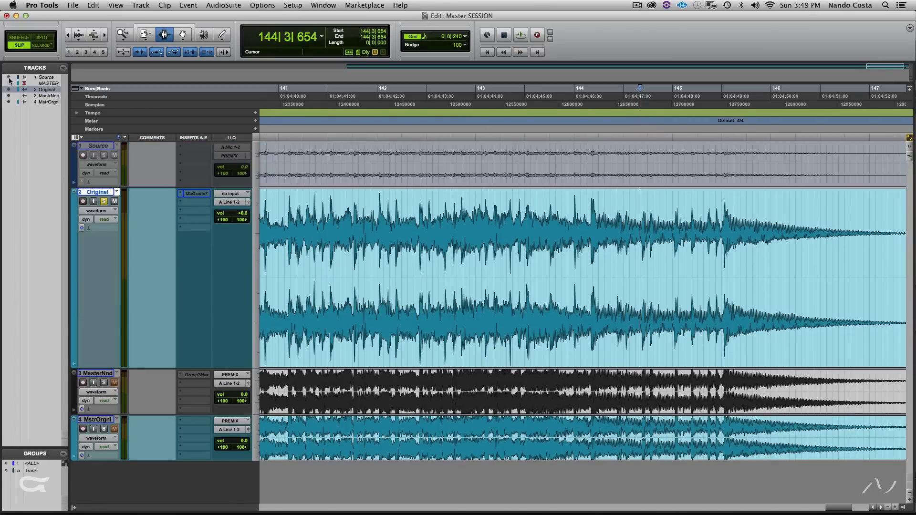
right_click(96, 145)
click(161, 169)
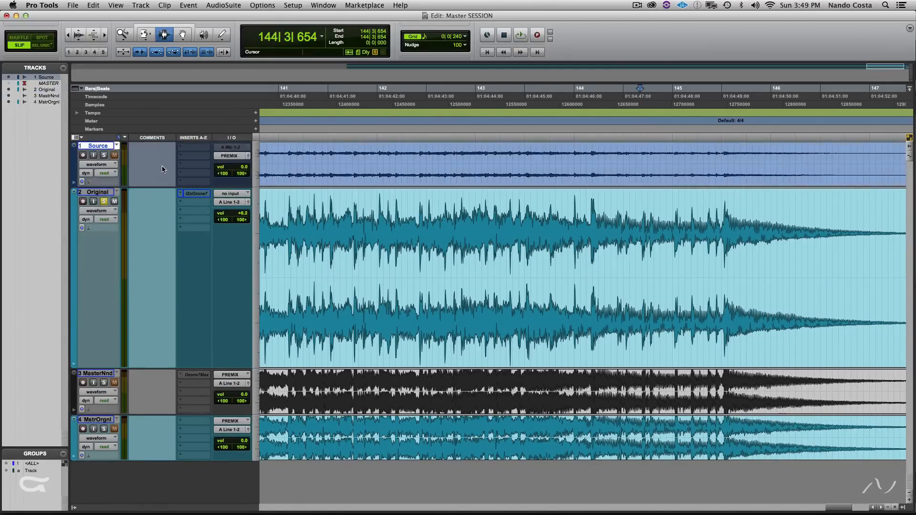
click(242, 158)
mouse_move(242, 160)
click(283, 157)
Enlarge the Source track's height, solo it in place of the Original track, and place the playback start at 144|2|703
drag(193, 186, 195, 399)
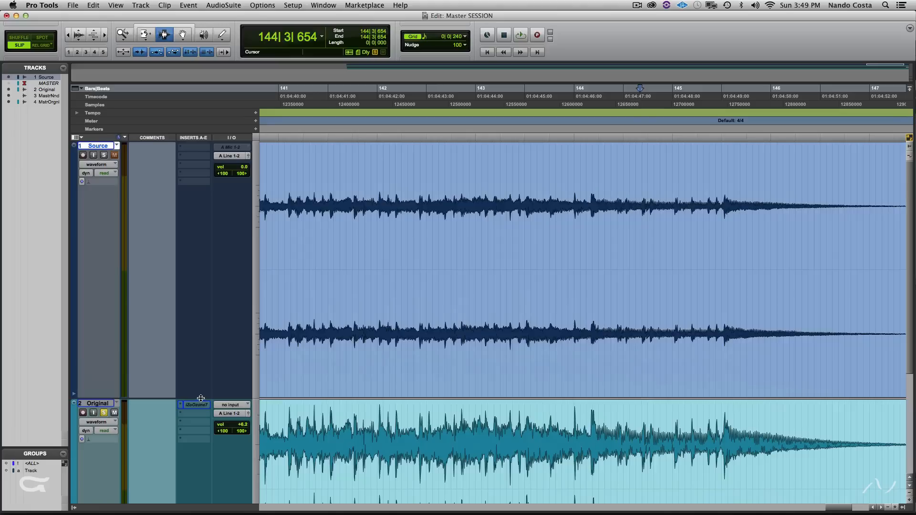
click(105, 156)
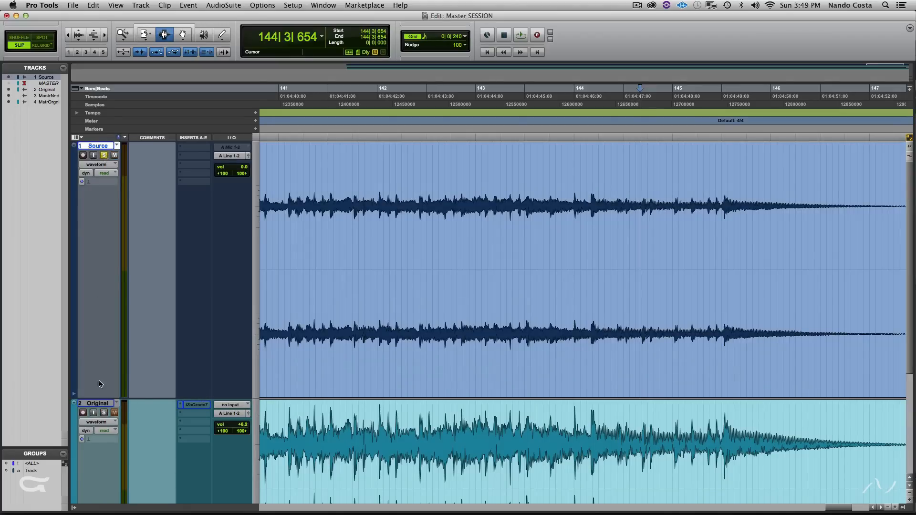
click(616, 234)
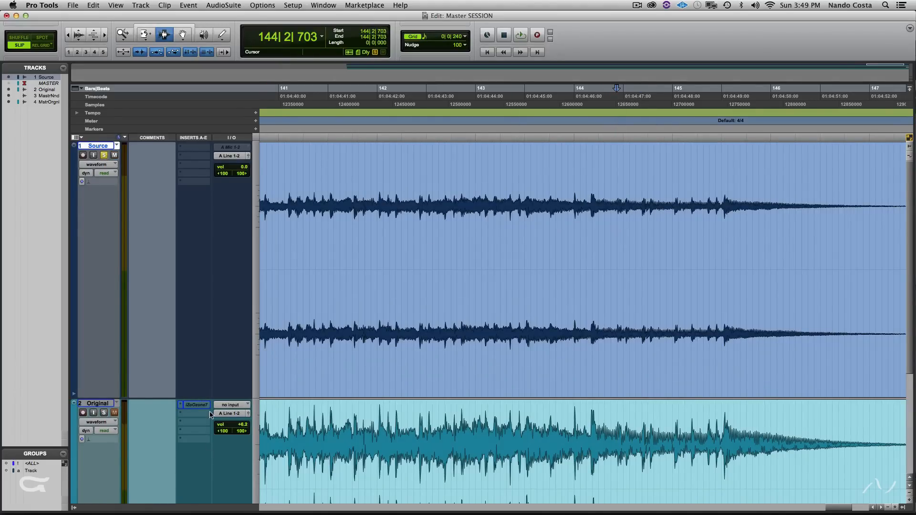
drag(210, 399, 194, 342)
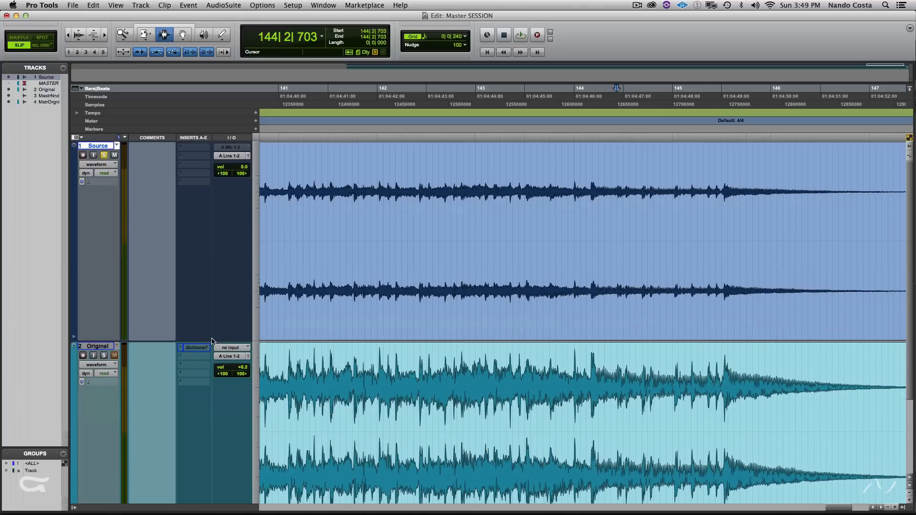
Duplicate the Source track
right_click(95, 146)
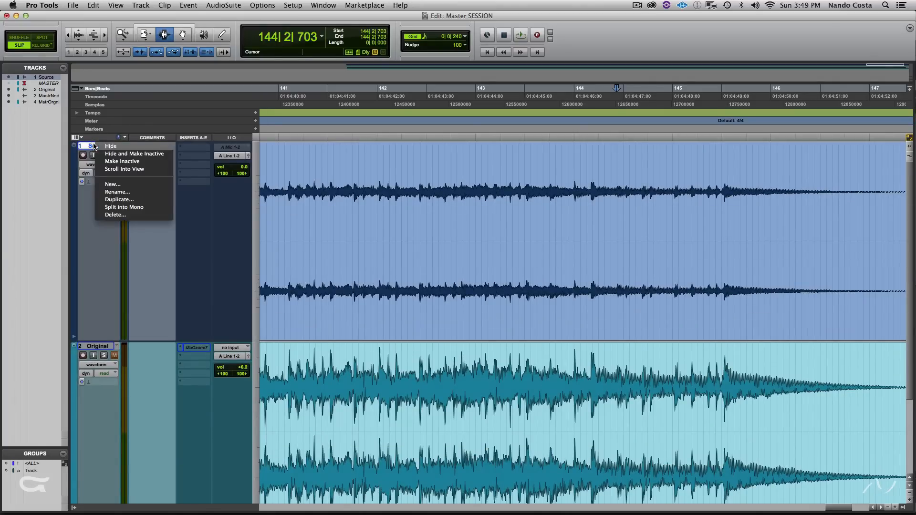
click(153, 200)
click(487, 274)
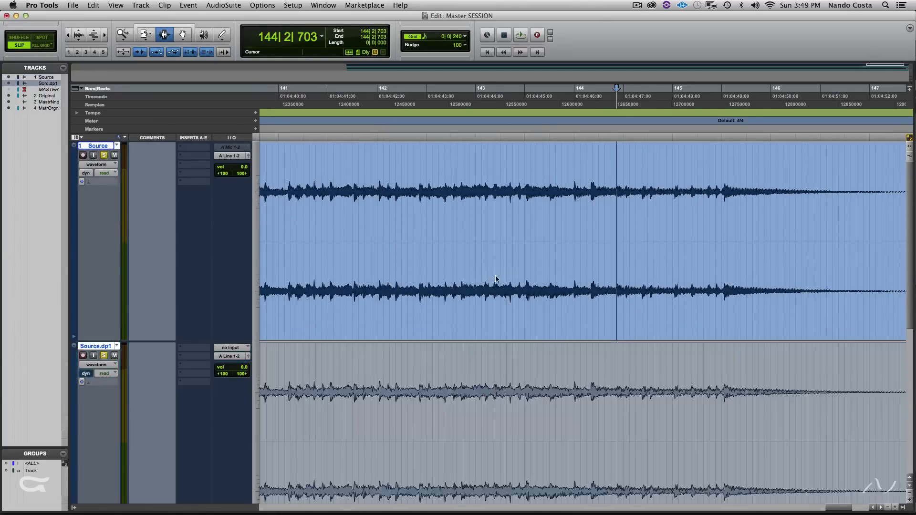
Mute and unsolo the Source track, solo its duplicate instead, and reduce the height of all tracks
click(540, 222)
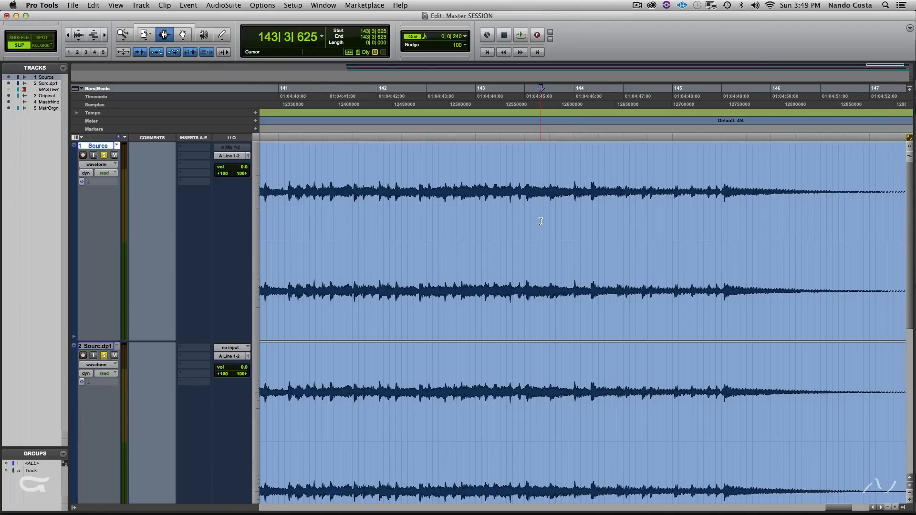
key(shift+m)
key(shift+s)
click(600, 397)
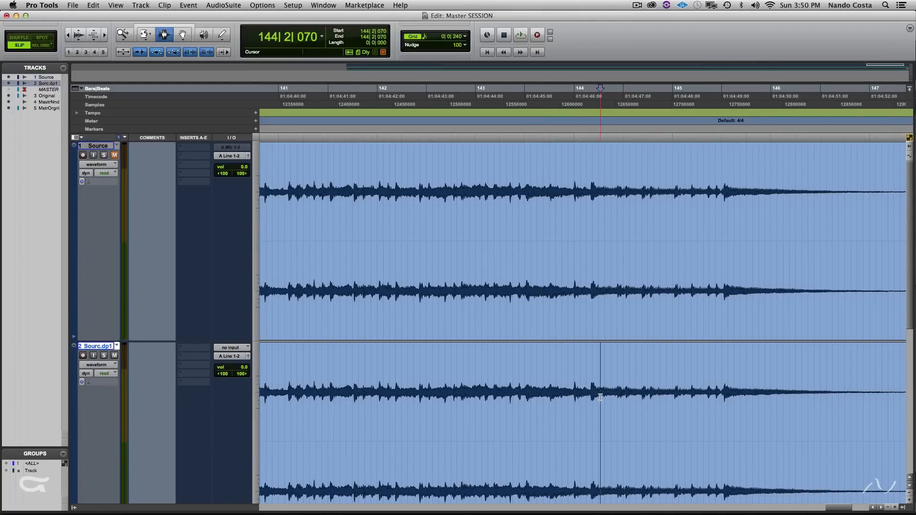
scroll(600, 398, down, 7)
scroll(582, 317, up, 7)
key(shift+s)
drag(139, 341, 144, 243)
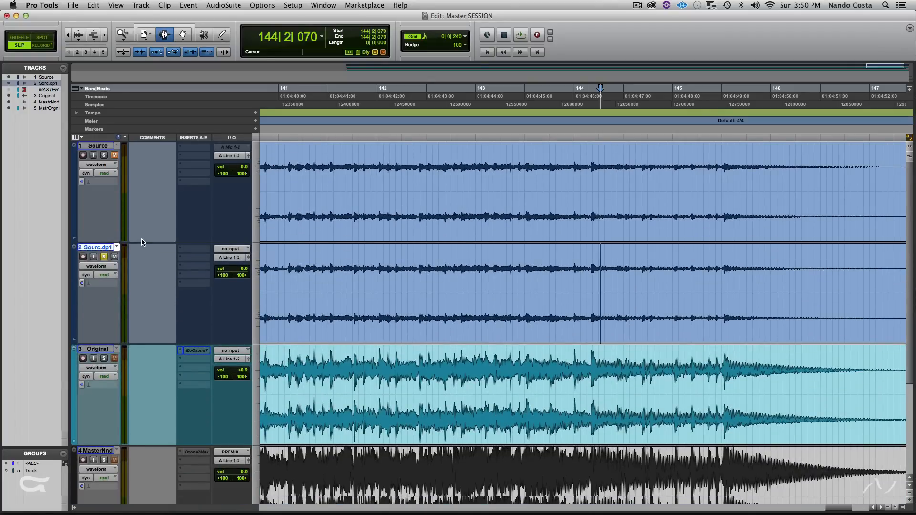
Split the duplicated Source track into mono tracks and mute the stereo duplicate with its solo off
right_click(100, 248)
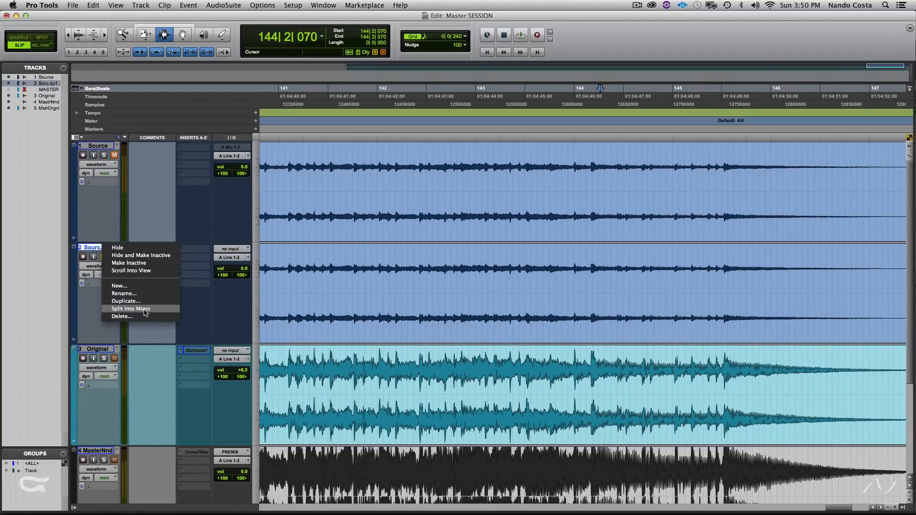
click(144, 311)
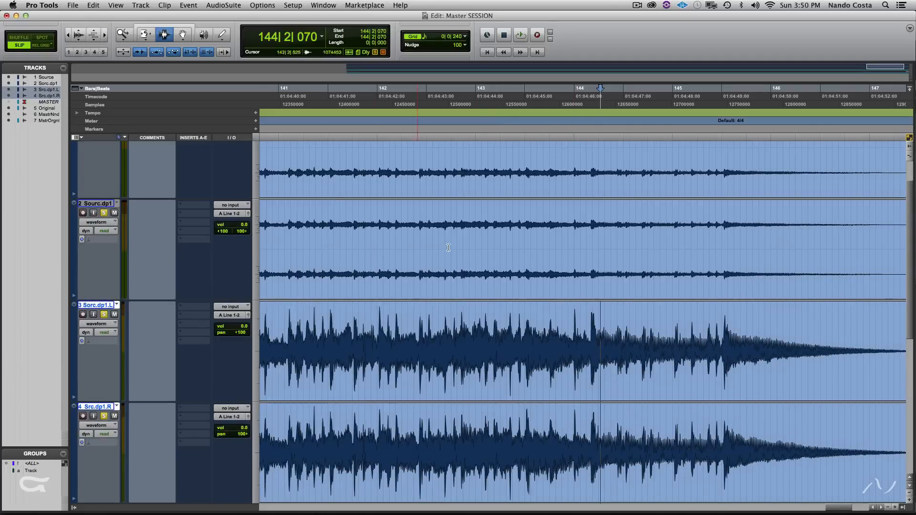
click(500, 238)
click(114, 213)
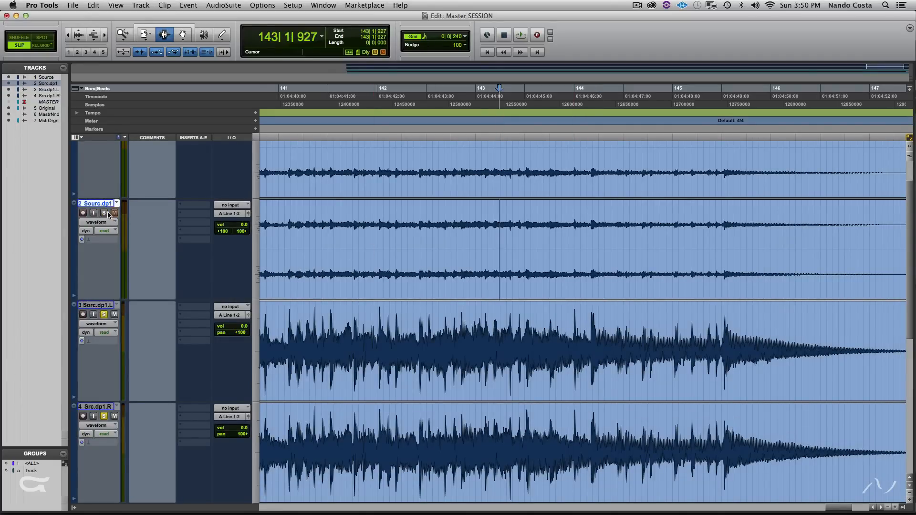
Play the two split mono tracks' ending from 144|1|361 and compare their waveforms with the Original and master tracks
click(588, 354)
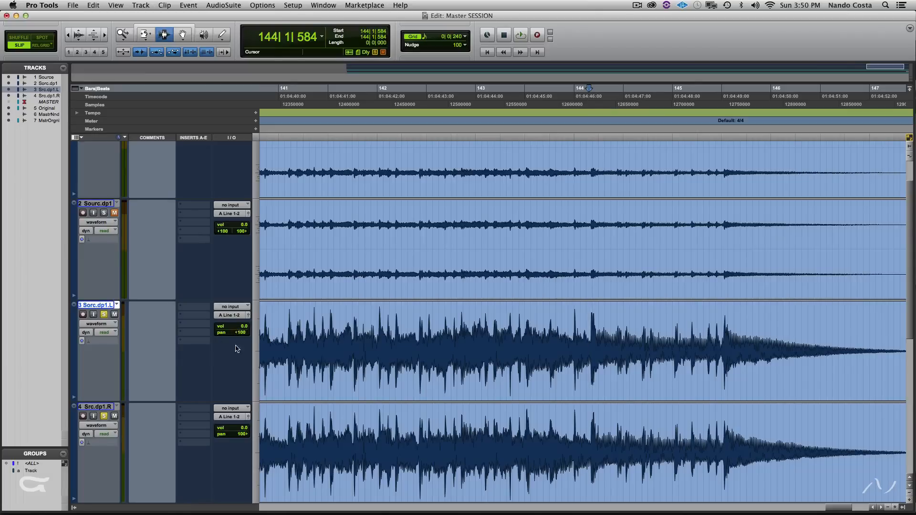
scroll(689, 317, down, 2)
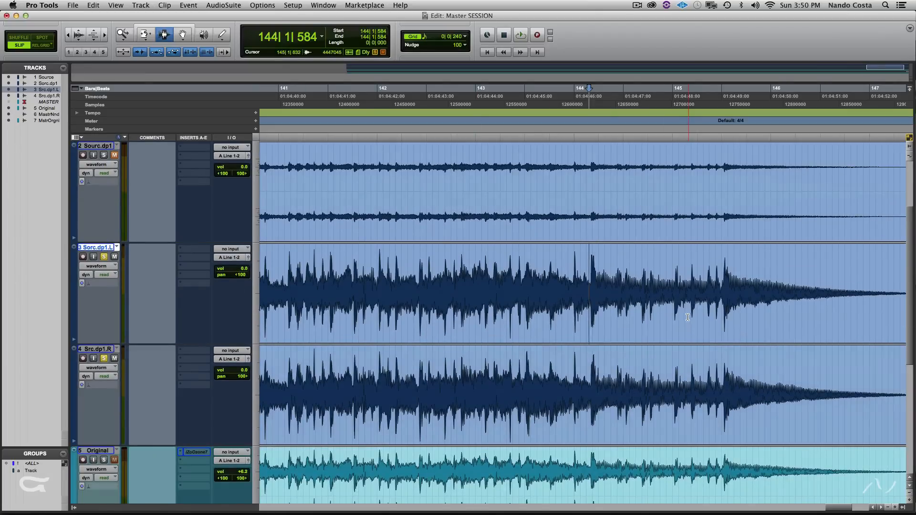
click(583, 290)
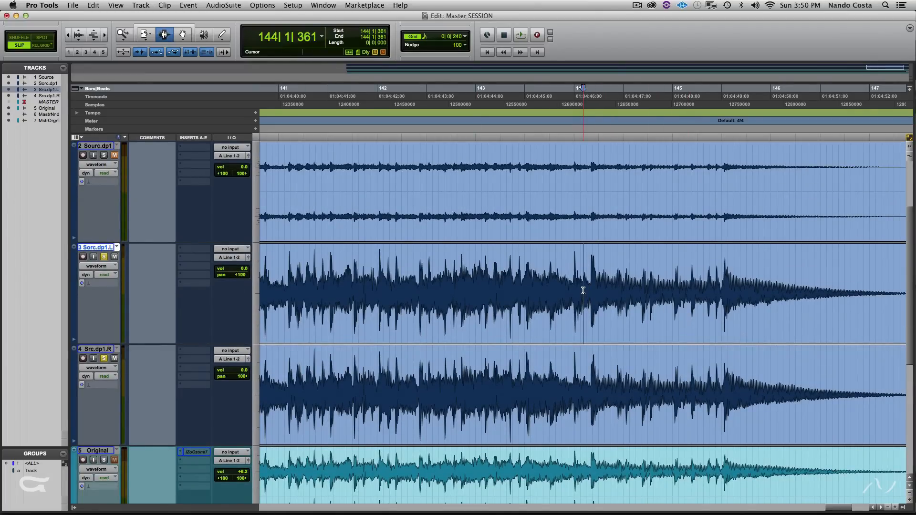
key(space)
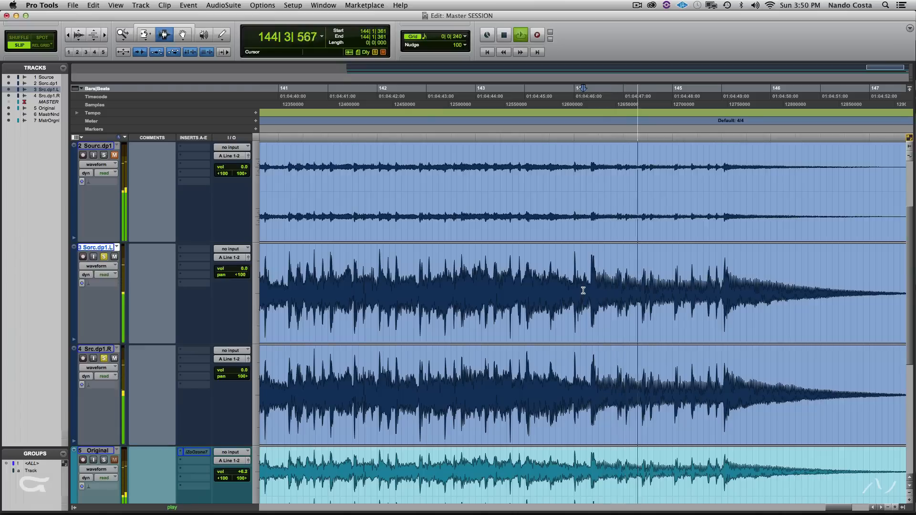
key(space)
click(630, 395)
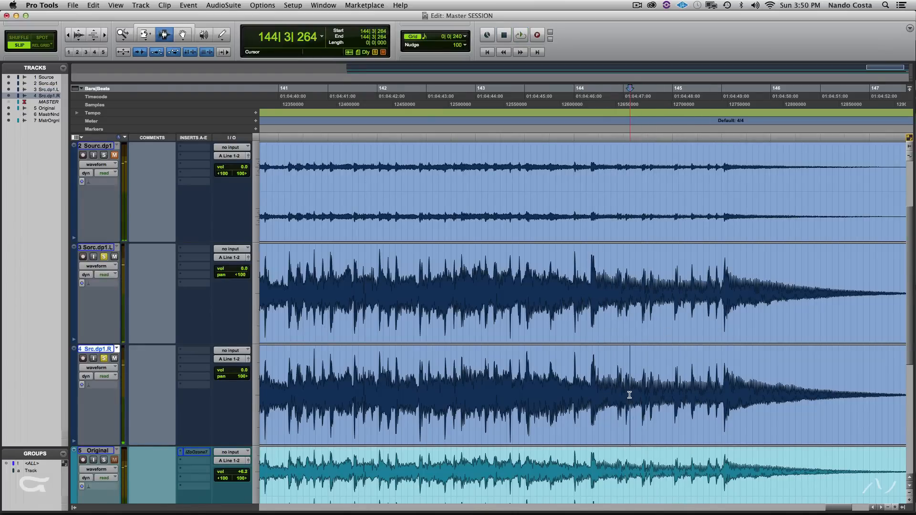
scroll(574, 283, down, 5)
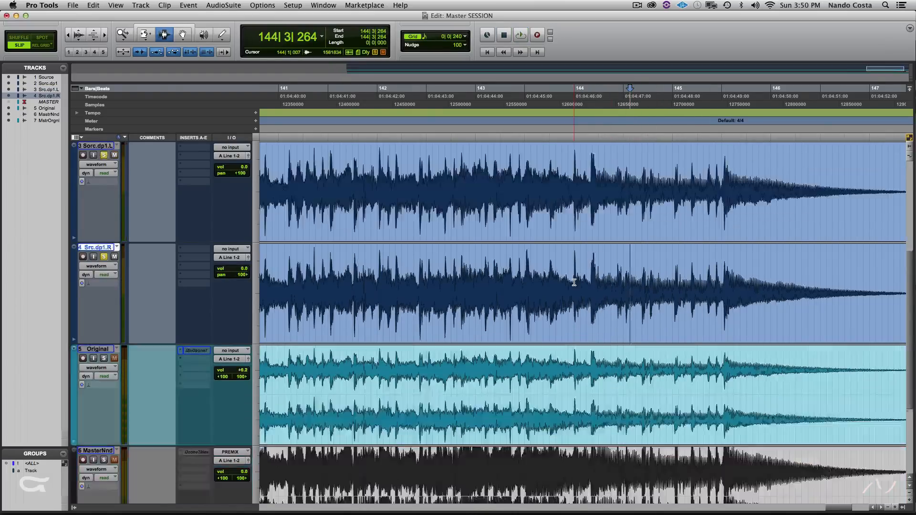
scroll(575, 283, up, 2)
scroll(575, 282, down, 2)
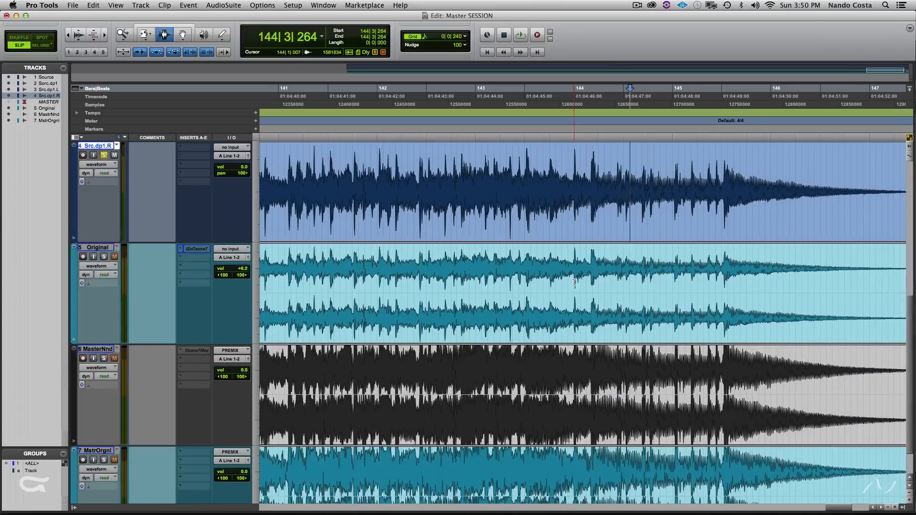
scroll(575, 282, up, 4)
scroll(575, 283, down, 2)
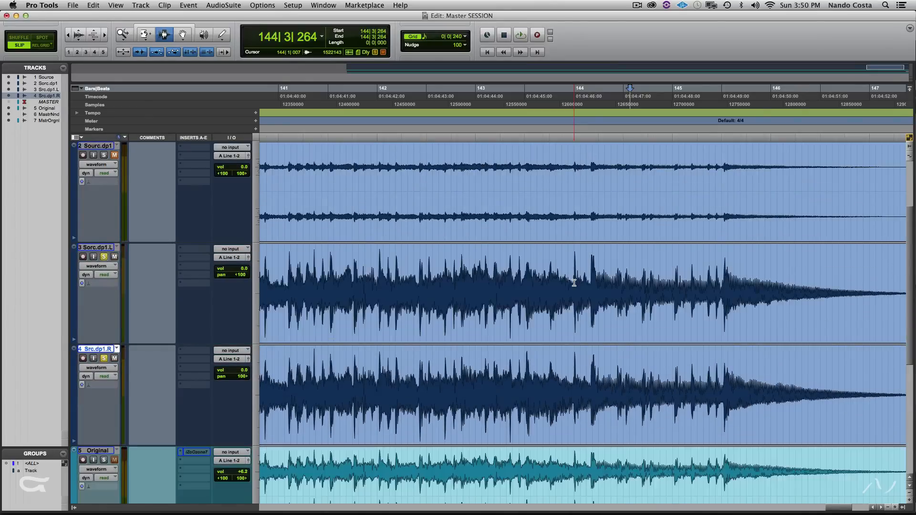
Select 143|2|301 to 144|3|413 across the Source track and its copies, and hide and deactivate all four tracks
drag(508, 138, 634, 140)
scroll(633, 140, up, 2)
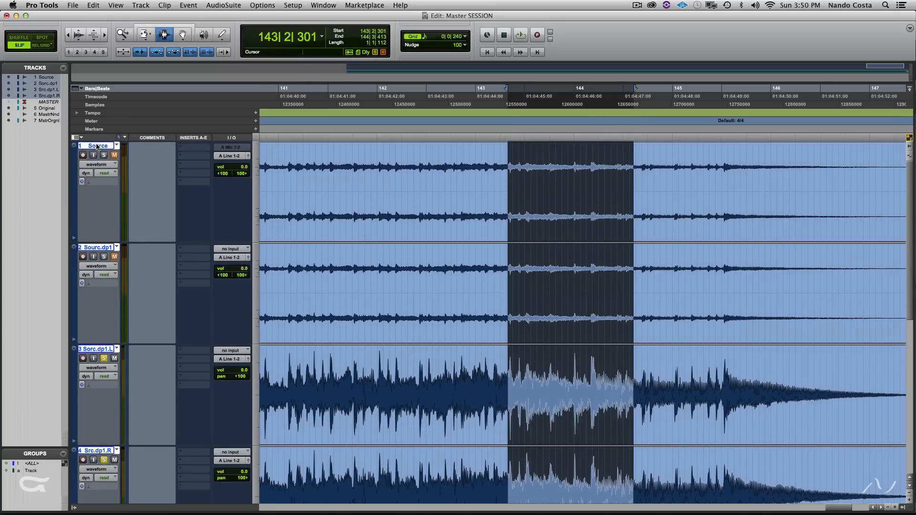
right_click(97, 147)
click(124, 155)
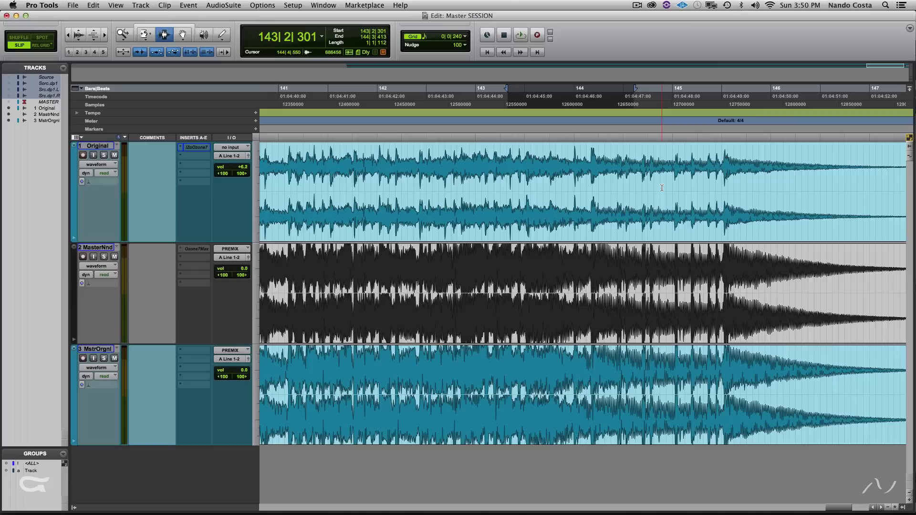
key(ctrl+super+Left)
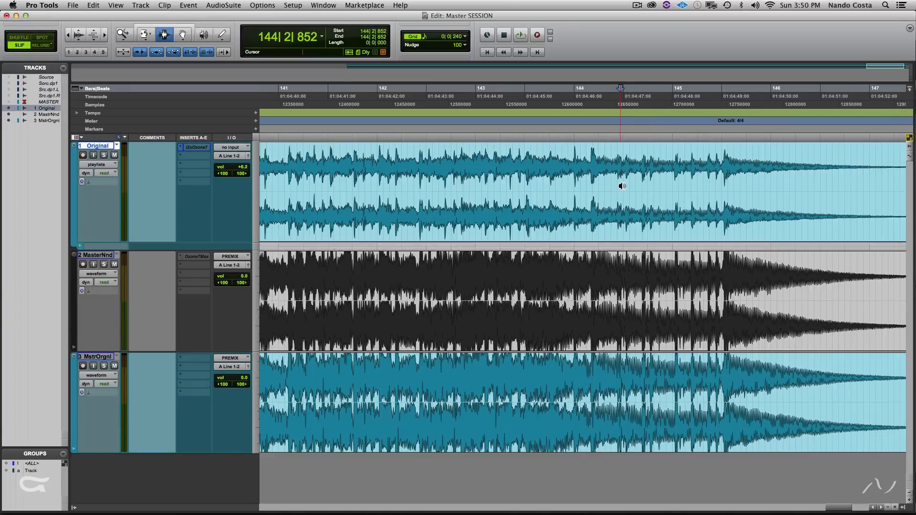
key(ctrl+super+Right)
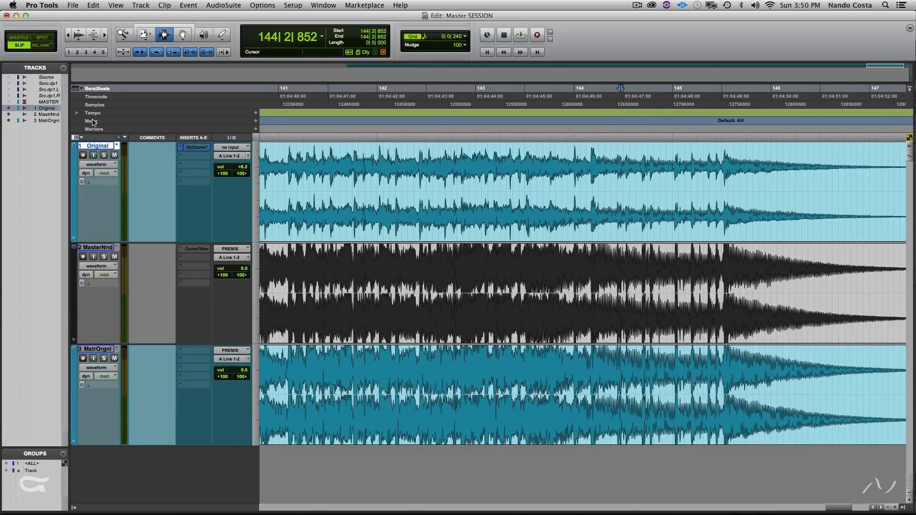
Show all hidden tracks, reactivate the two split mono tracks, and select their ending from 144|1|956 to 146|3|509
alt+click(9, 102)
drag(592, 300, 769, 391)
right_click(88, 247)
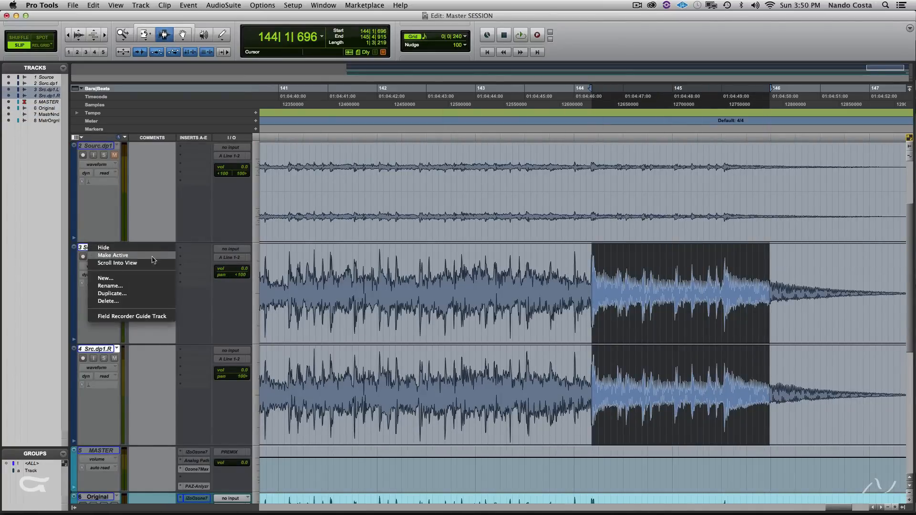
click(104, 255)
drag(599, 253, 835, 370)
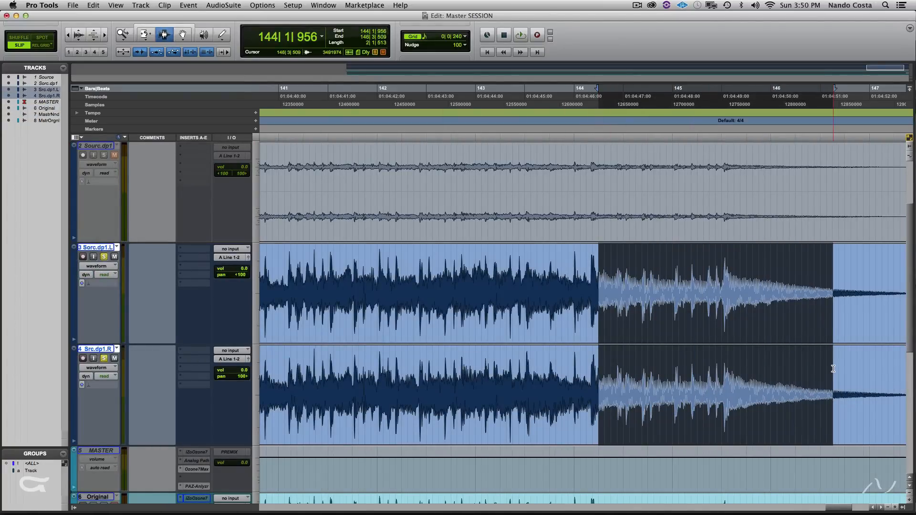
Play the two soloed split mono tracks' ending from 144|1|956 to listen for noise in the source mix
key(shift+s)
key(super+shift+l)
key(space)
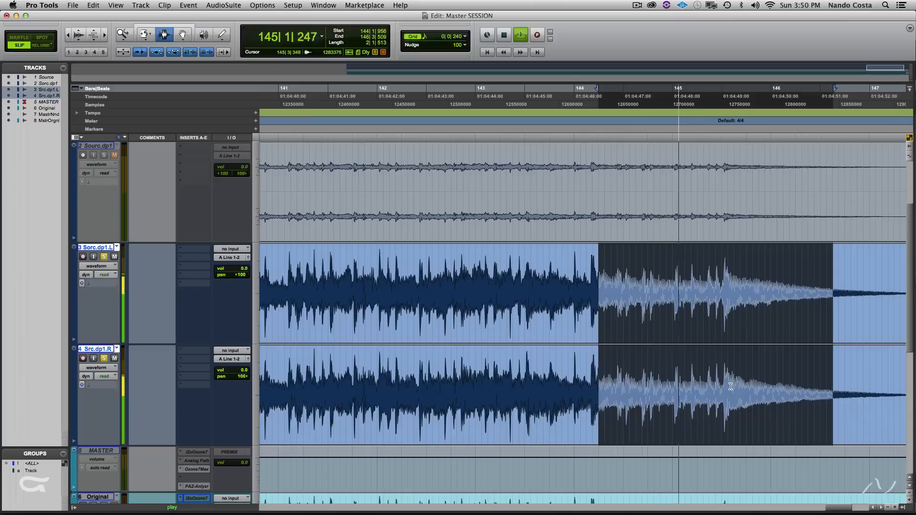
key(space)
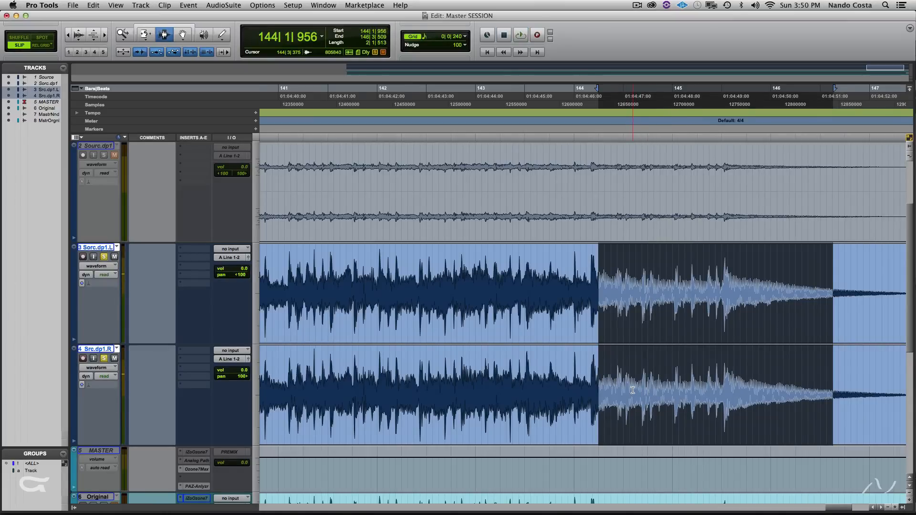
Select 144|3|375 to 145|3|014 on the right-channel split track and open iZotope RX 3 Spectral Repair for it
drag(633, 392, 722, 402)
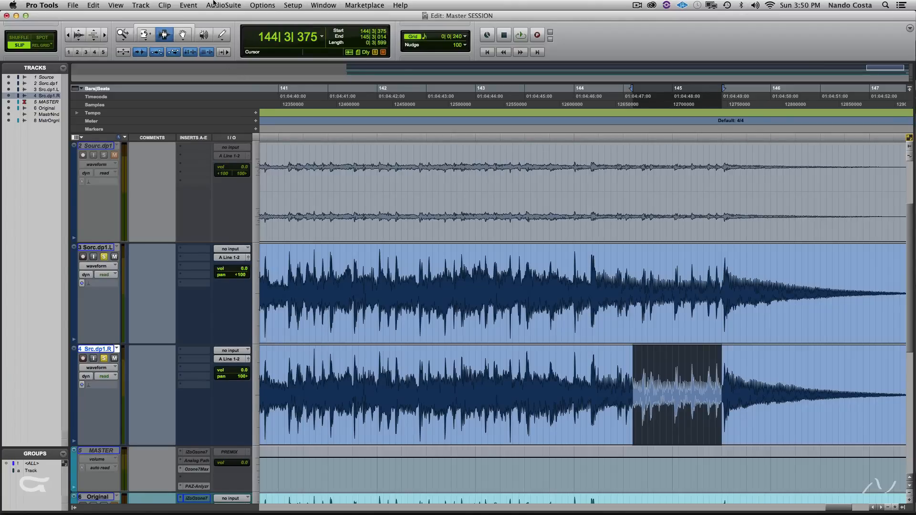
click(213, 4)
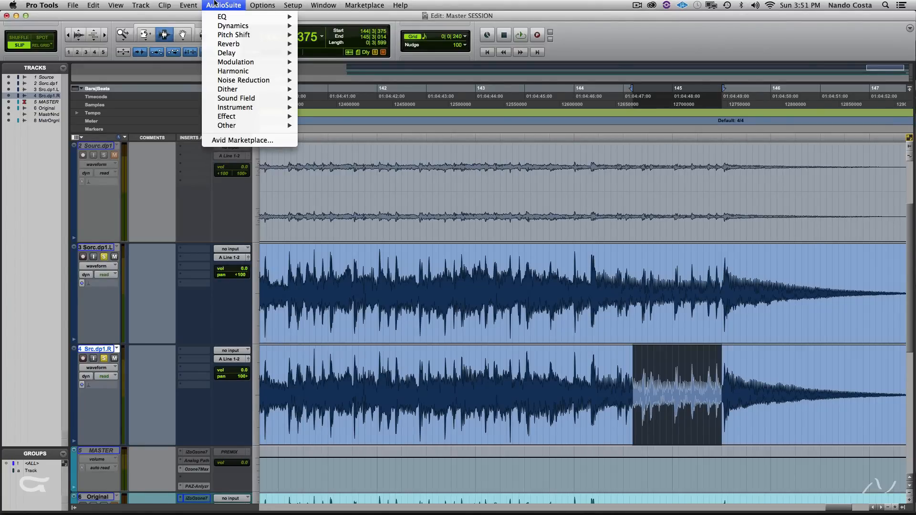
mouse_move(248, 82)
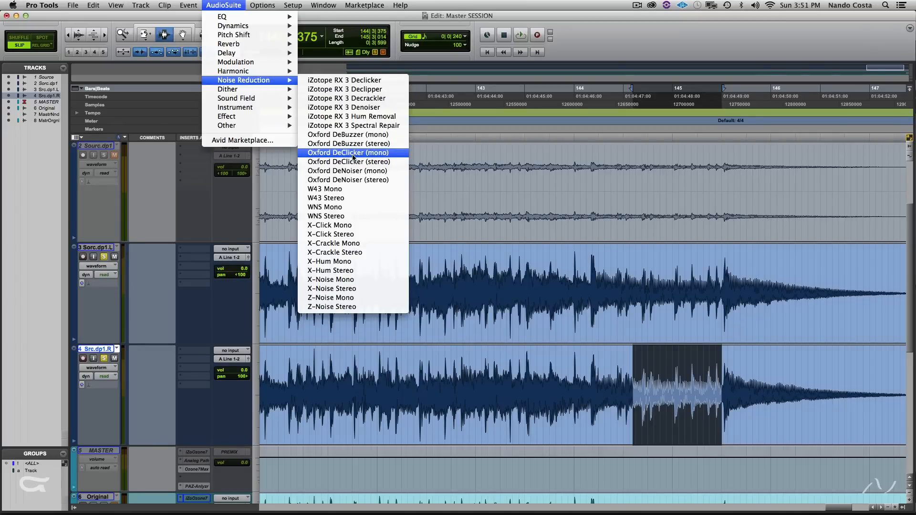
click(367, 126)
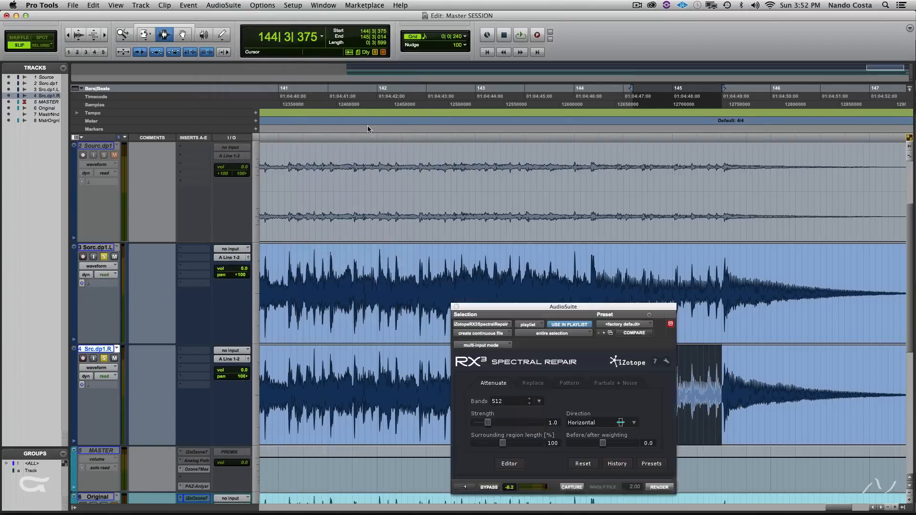
Dismiss the Spectral Repair instructions, capture the selected audio, and arrange the spectral editor and plug-in windows side by side
drag(560, 311, 401, 101)
drag(594, 358, 673, 147)
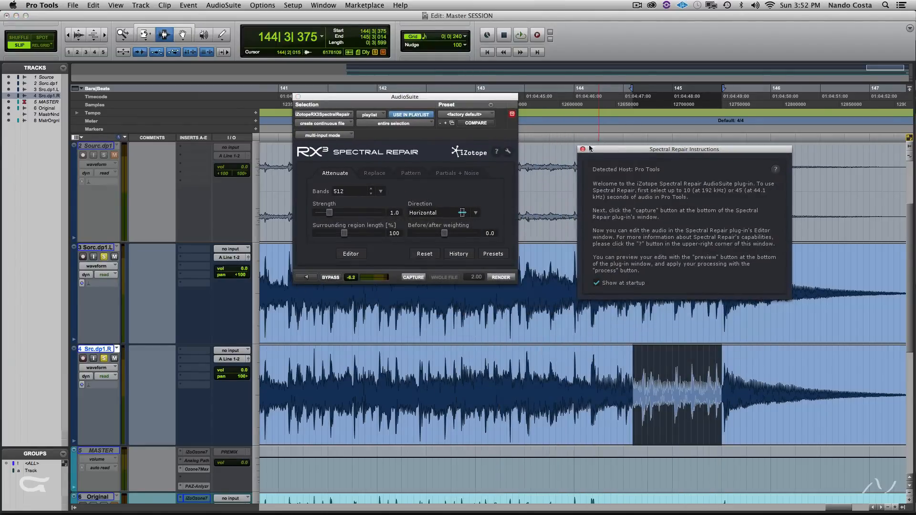
click(584, 148)
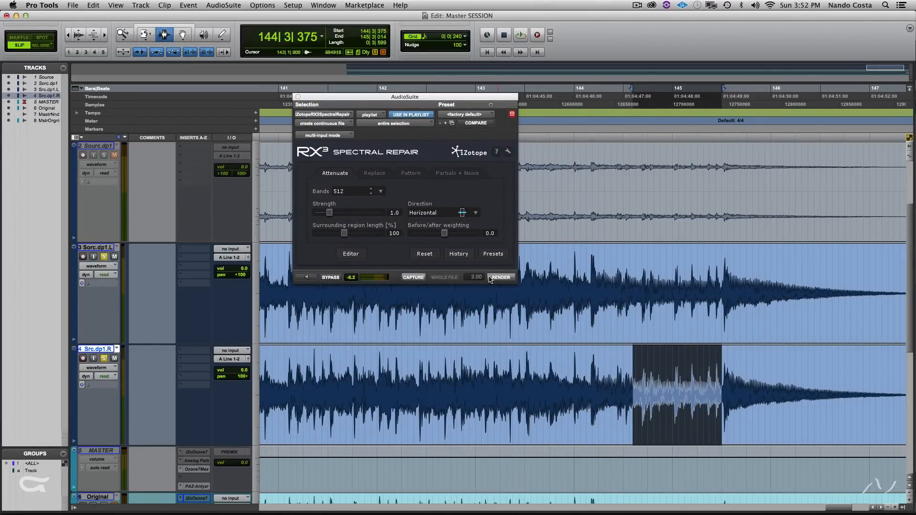
click(413, 278)
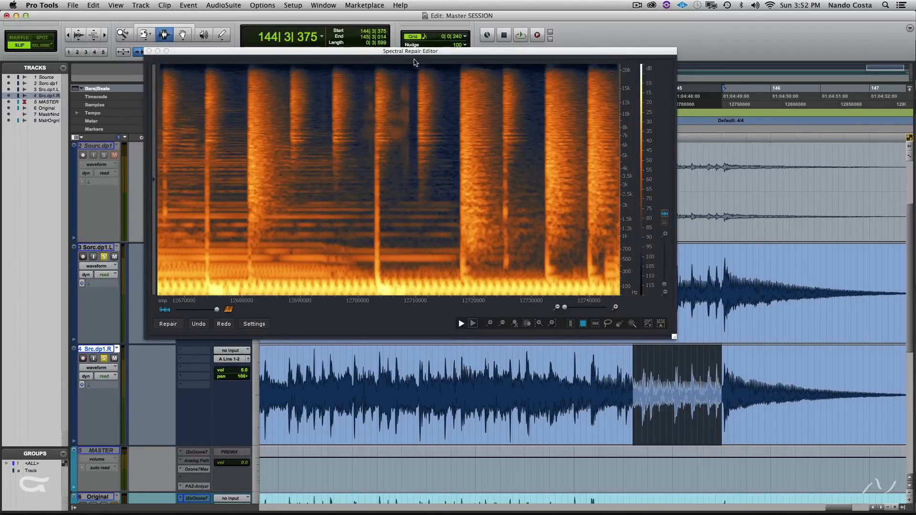
drag(398, 51, 259, 128)
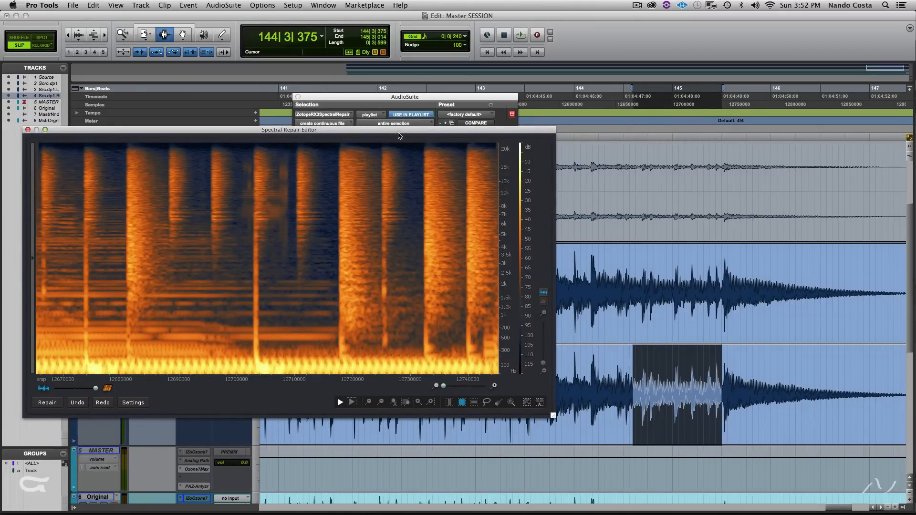
drag(399, 134, 474, 178)
drag(414, 97, 607, 20)
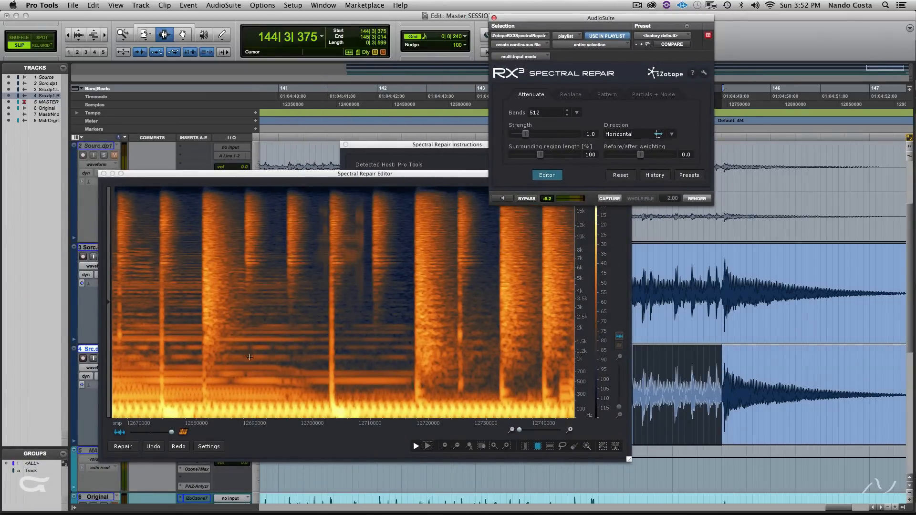
Preview the captured audio and examine its noise in the spectrogram, focusing on the range from about sample 12667000 to 12718000
drag(289, 231, 328, 316)
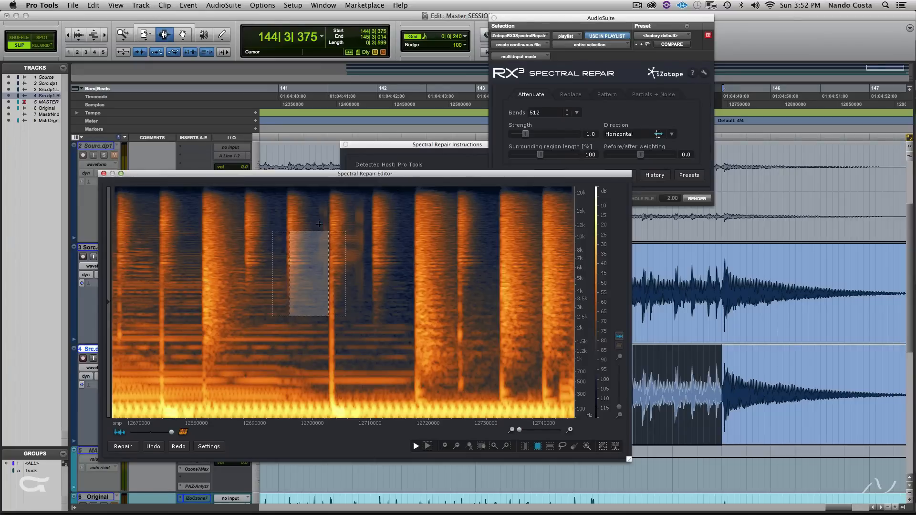
click(405, 284)
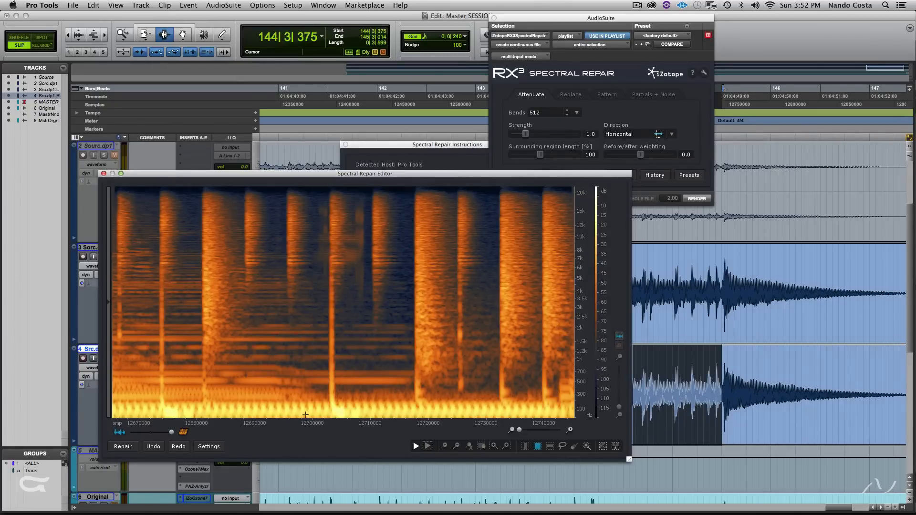
drag(619, 32, 783, 73)
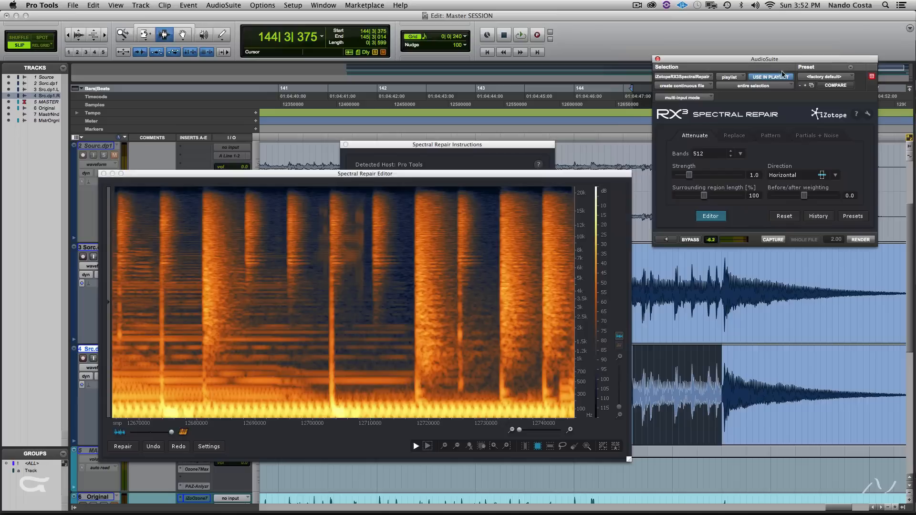
click(667, 239)
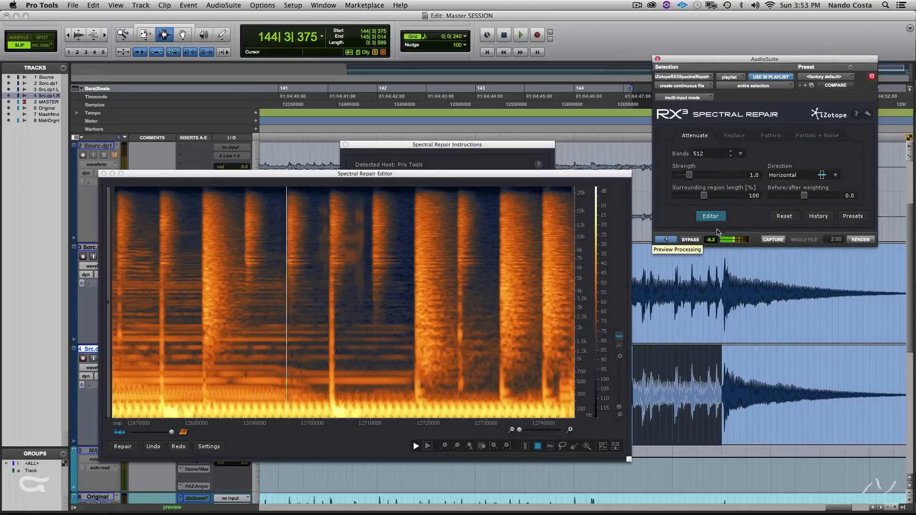
drag(711, 240, 712, 232)
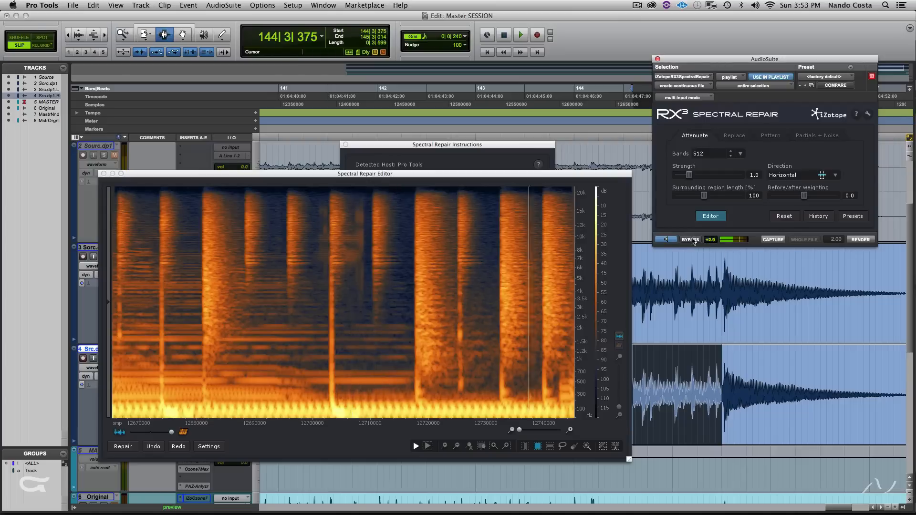
click(667, 240)
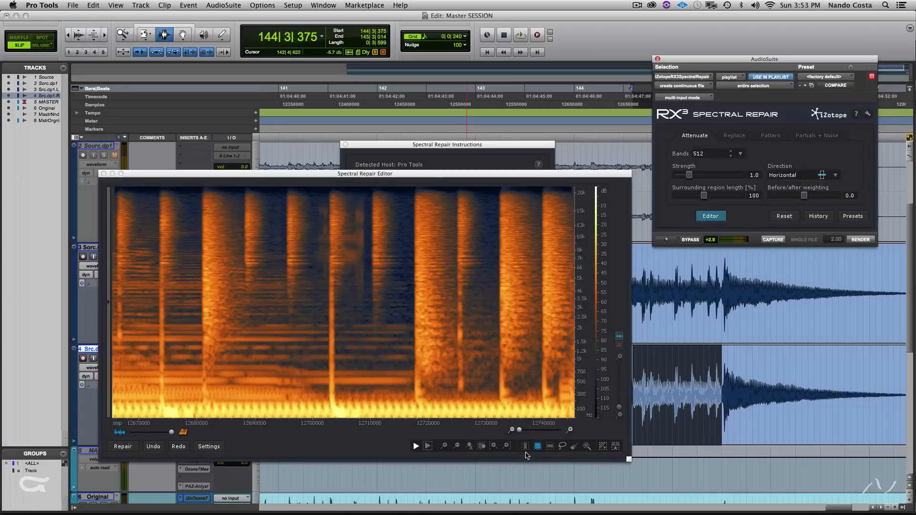
click(520, 431)
drag(520, 430, 521, 431)
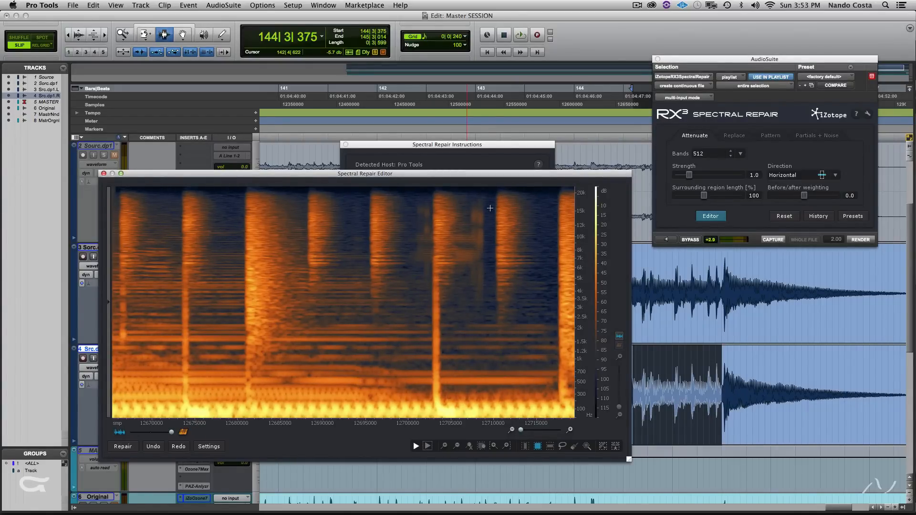
click(669, 239)
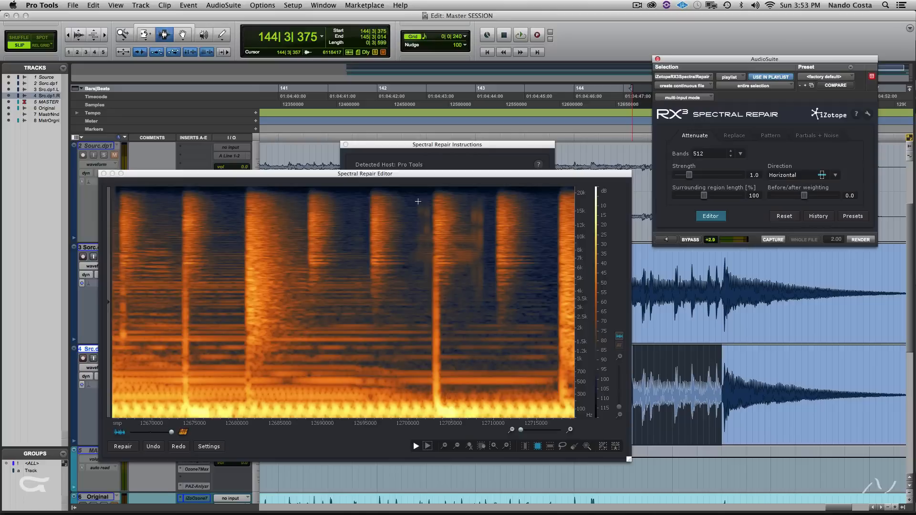
Box-select the noise around the hit near sample 12703000, above about 3 kHz, audition it within the captured audio, and clear the selection
drag(413, 198, 485, 323)
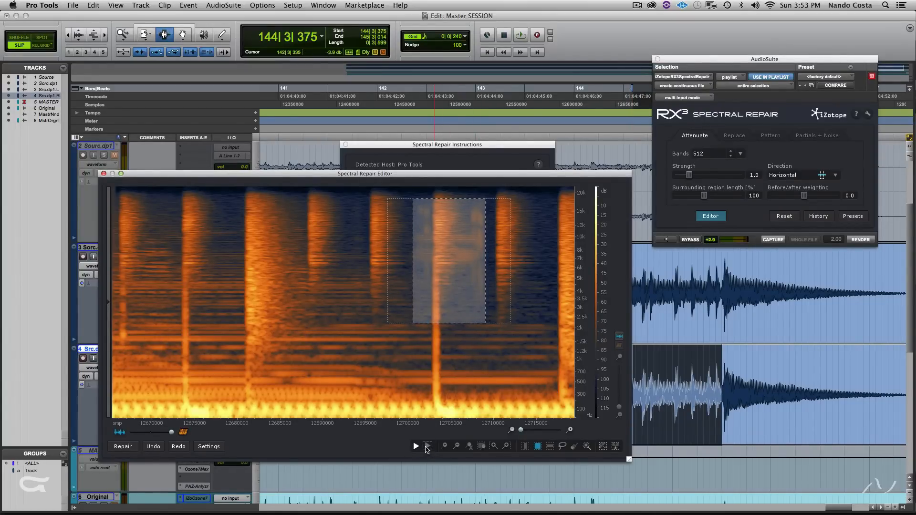
click(428, 446)
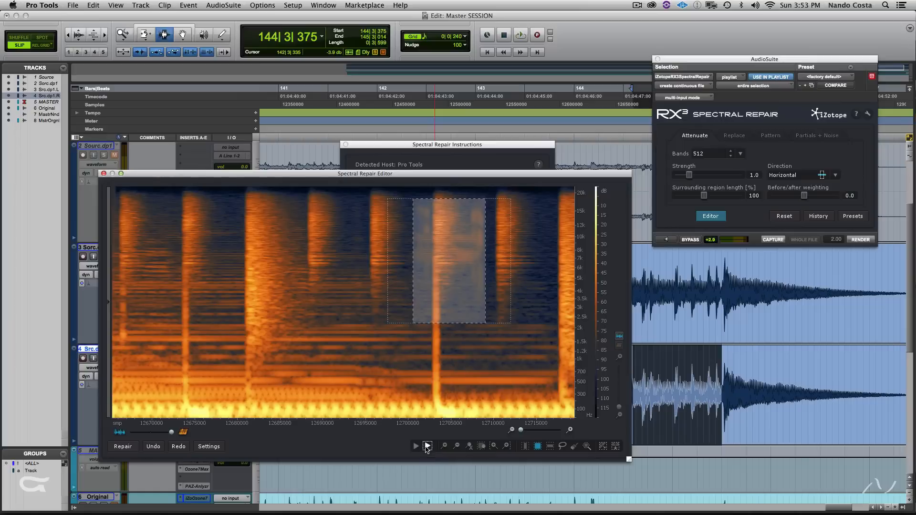
click(667, 240)
drag(486, 281, 532, 292)
drag(444, 324, 444, 312)
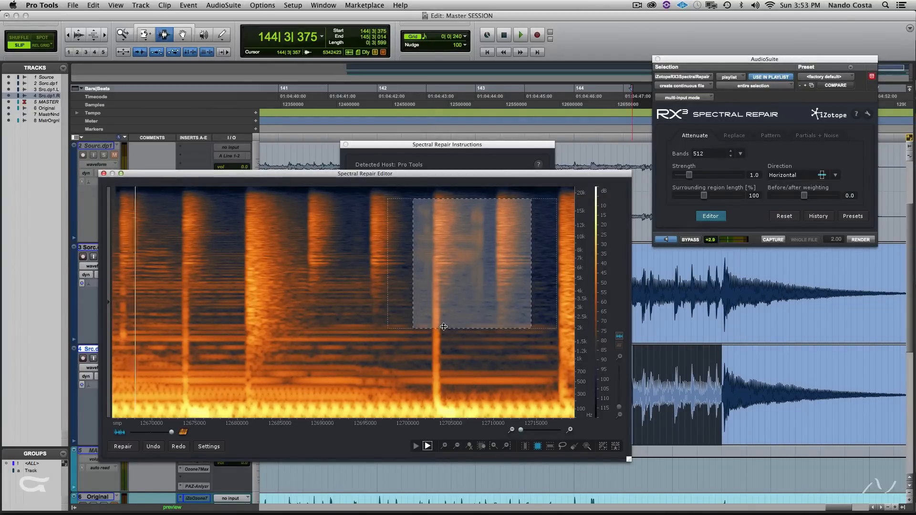
drag(446, 199, 447, 192)
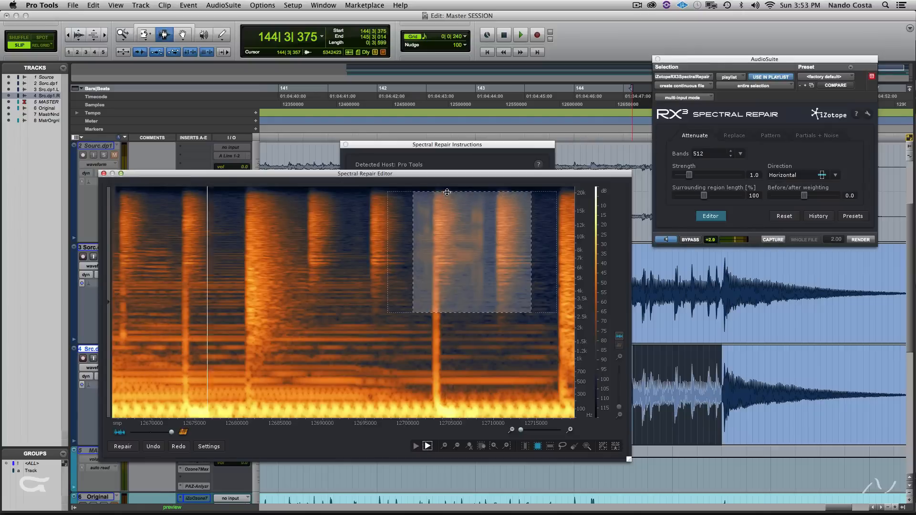
drag(531, 270, 485, 279)
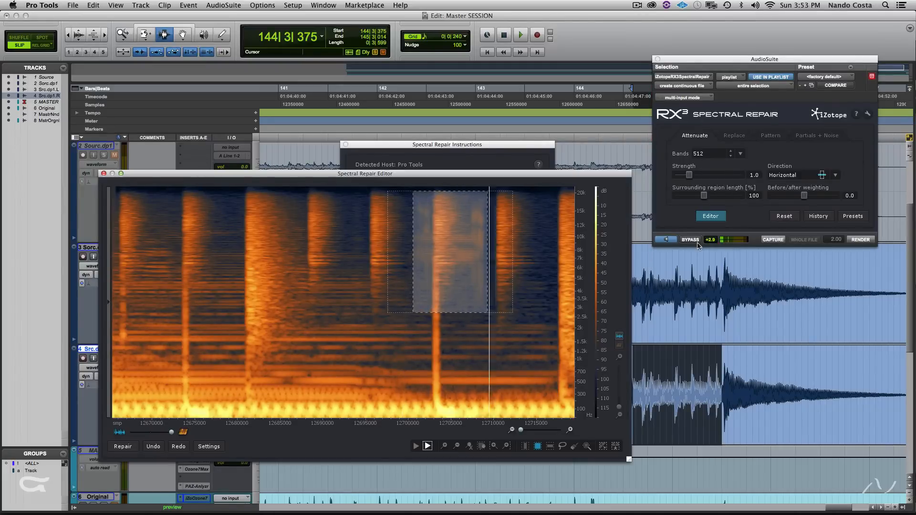
click(464, 329)
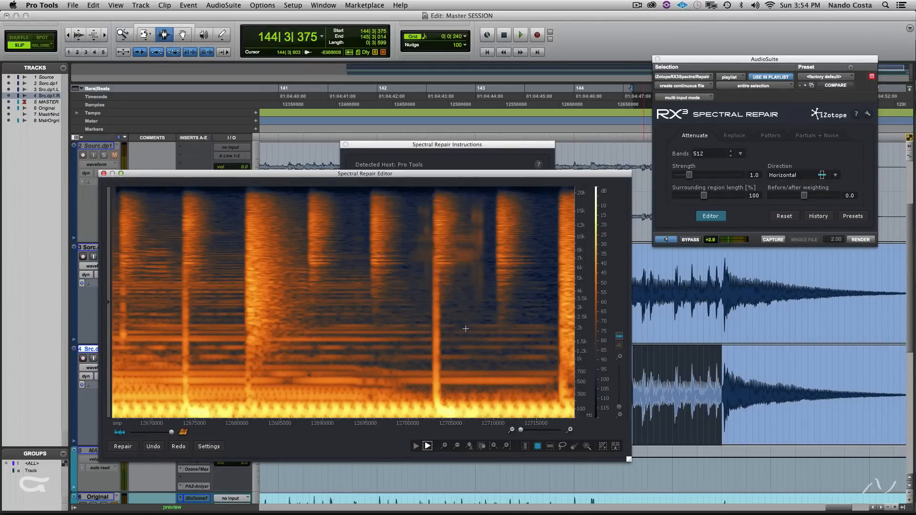
click(672, 240)
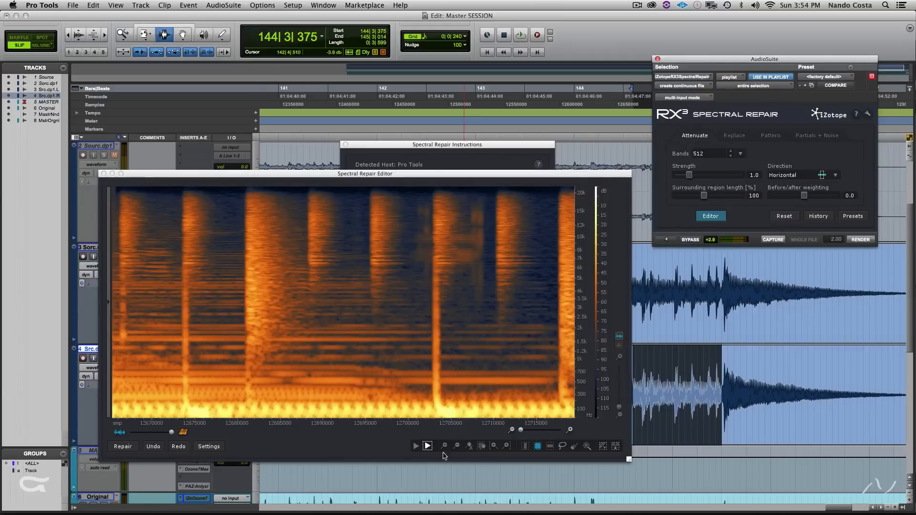
Brush-select the noise streak just after the hit and repair it in Pattern mode with a surrounding region length of 49%
click(575, 446)
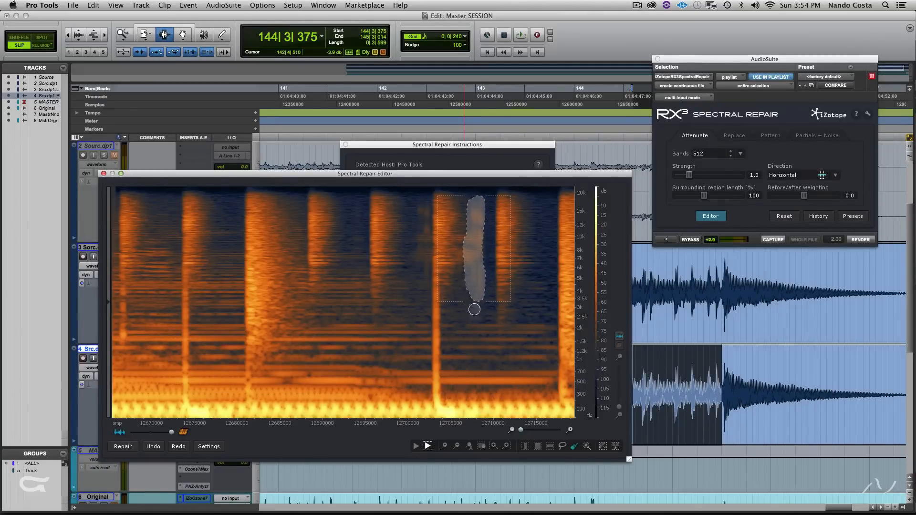
click(770, 137)
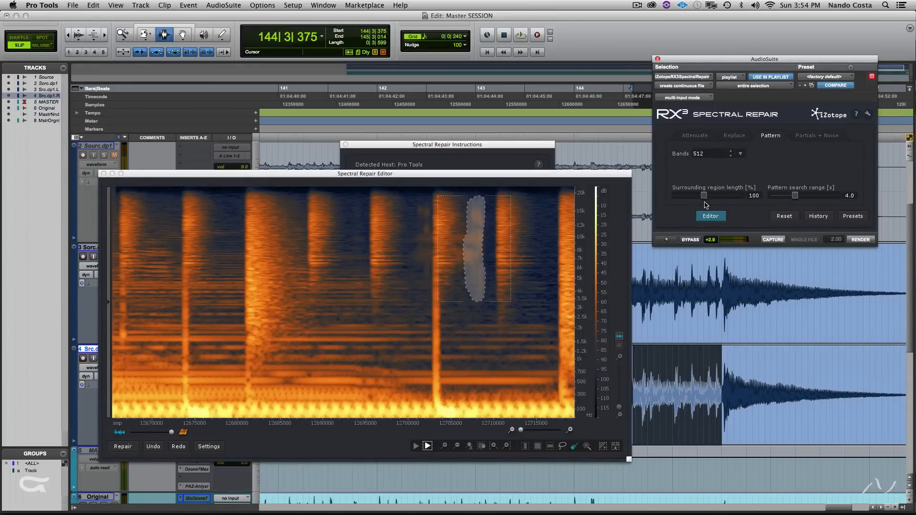
drag(704, 202, 682, 205)
click(123, 447)
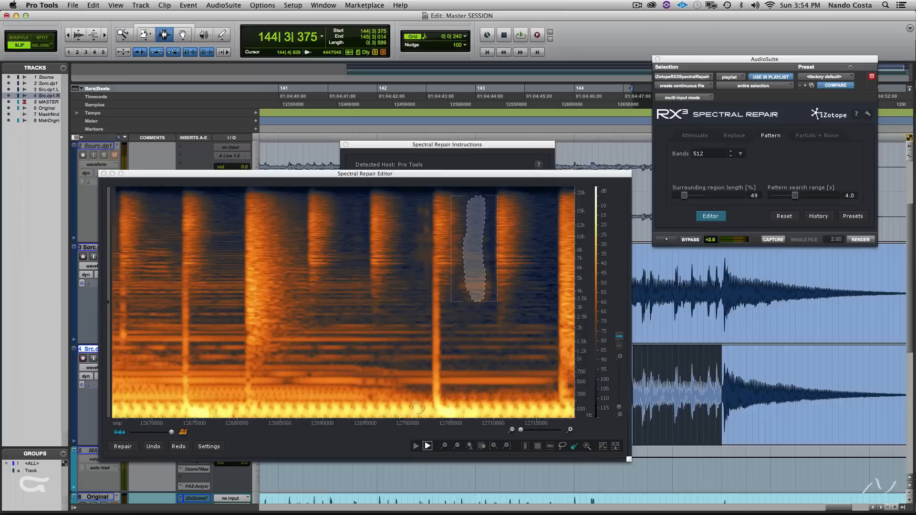
Undo the pattern repair, reapply it for comparison, and undo it again
click(153, 446)
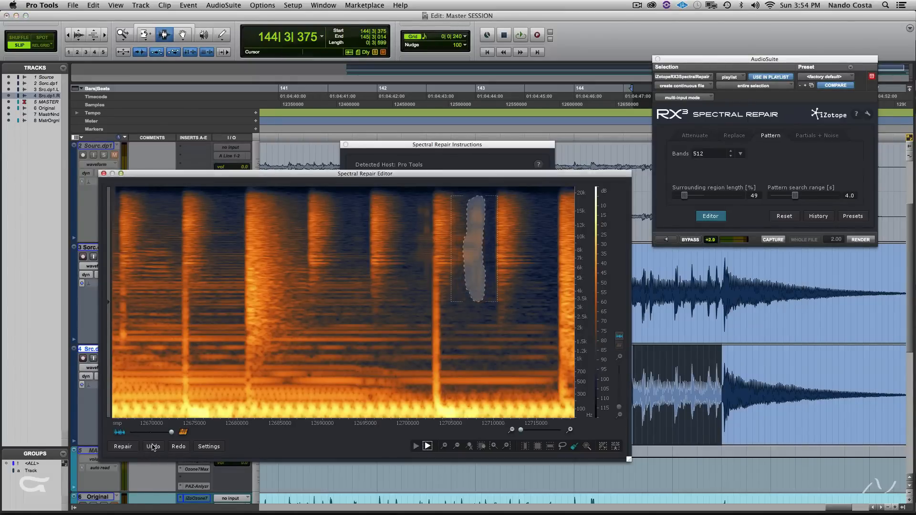
click(122, 447)
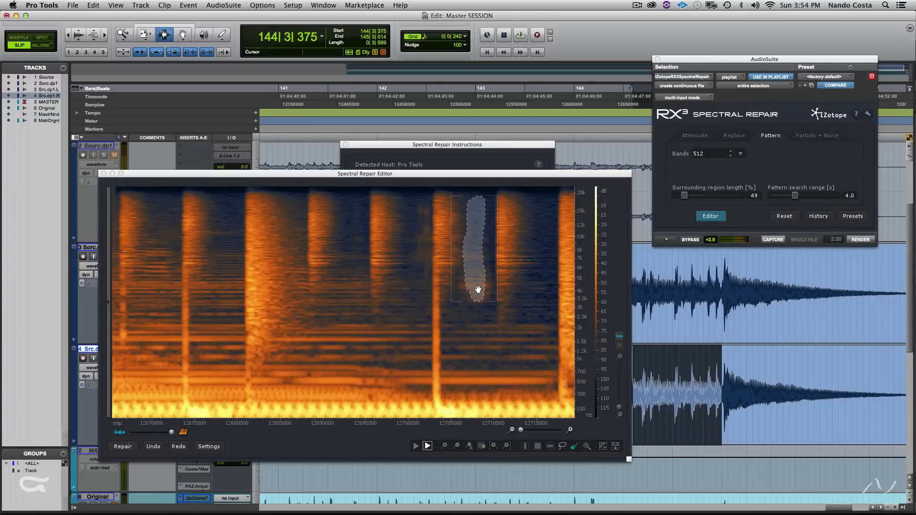
click(152, 447)
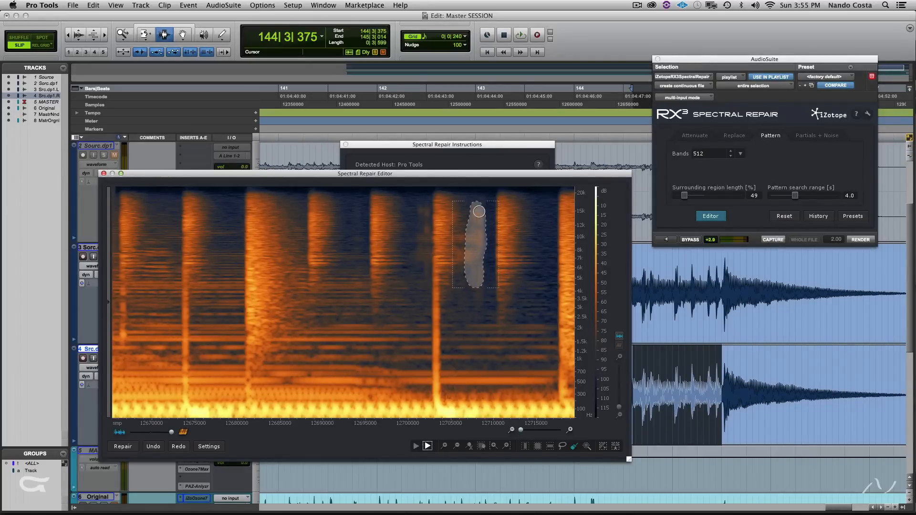
Repair a shorter brushed area of the noise streak after the hit, and brush-select and repair the streak just before it
click(122, 446)
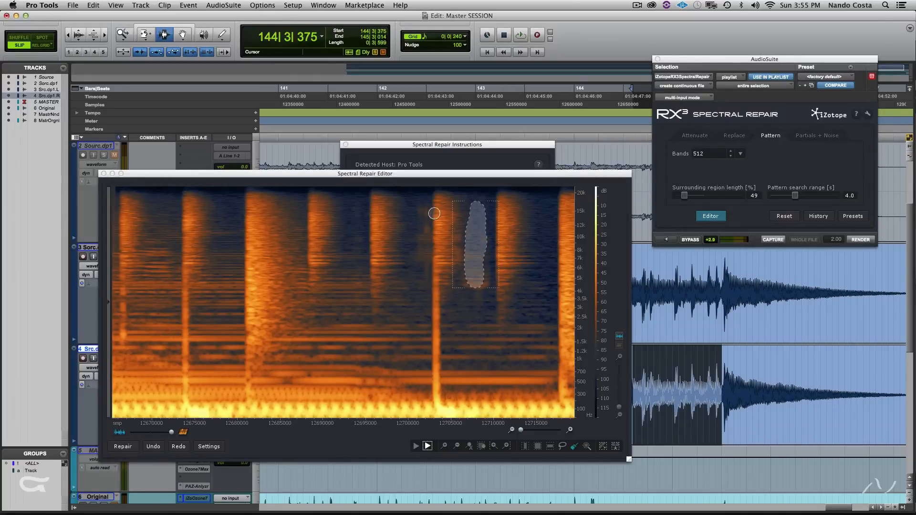
mouse_move(422, 208)
mouse_down()
mouse_move(416, 277)
mouse_move(423, 210)
mouse_up()
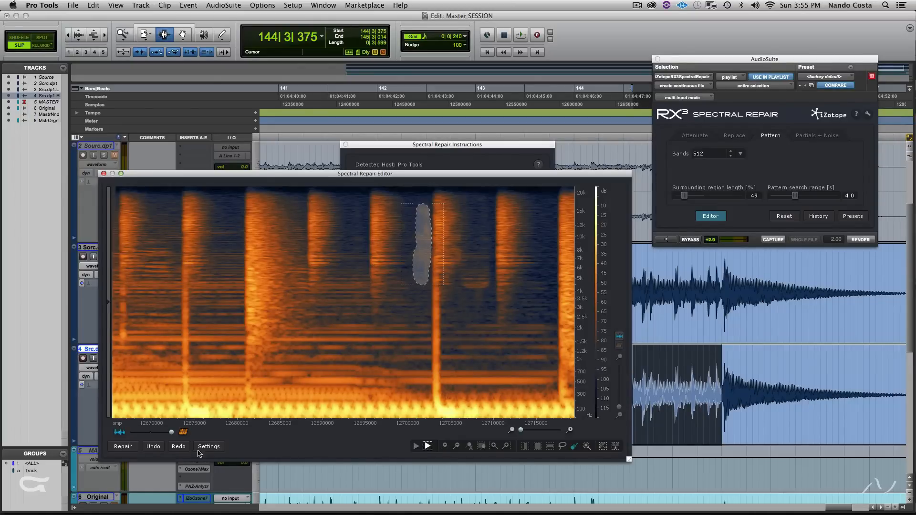
click(121, 446)
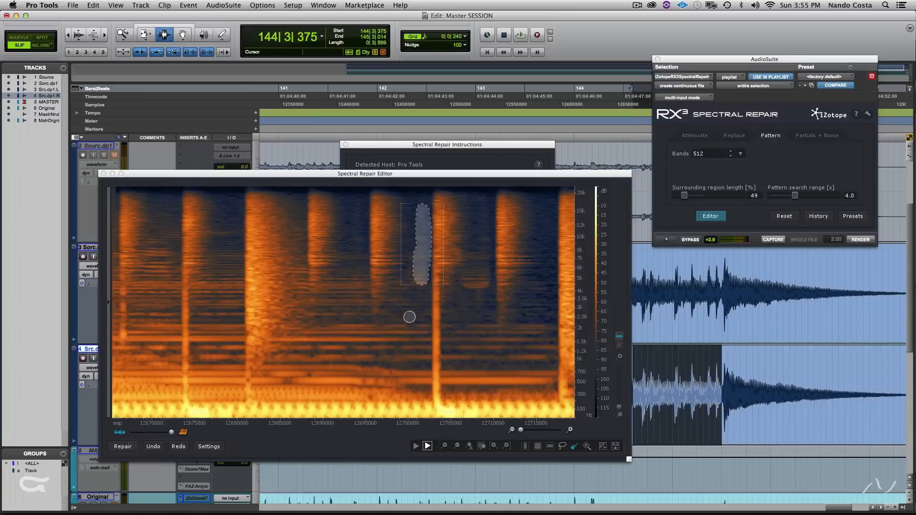
Undo the repairs around the hit for comparison, redo them, and clear the selection in the spectrogram
click(538, 447)
click(393, 313)
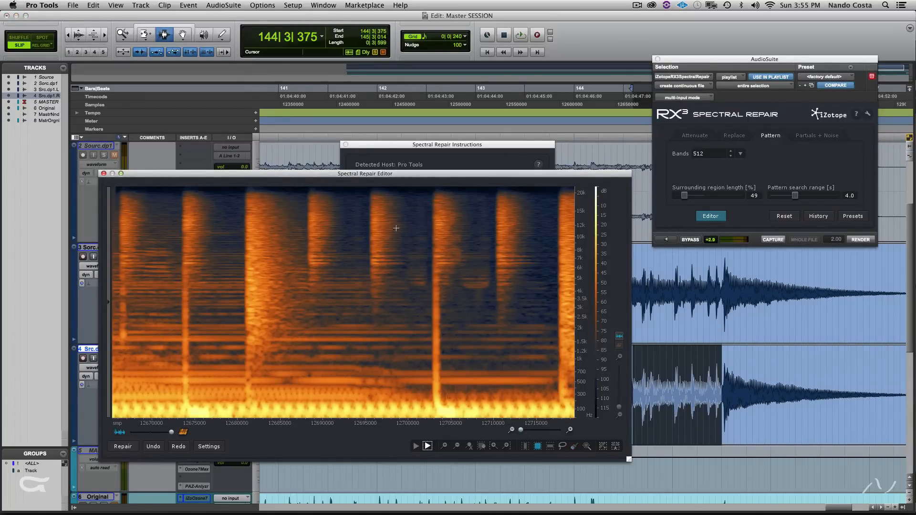
click(155, 447)
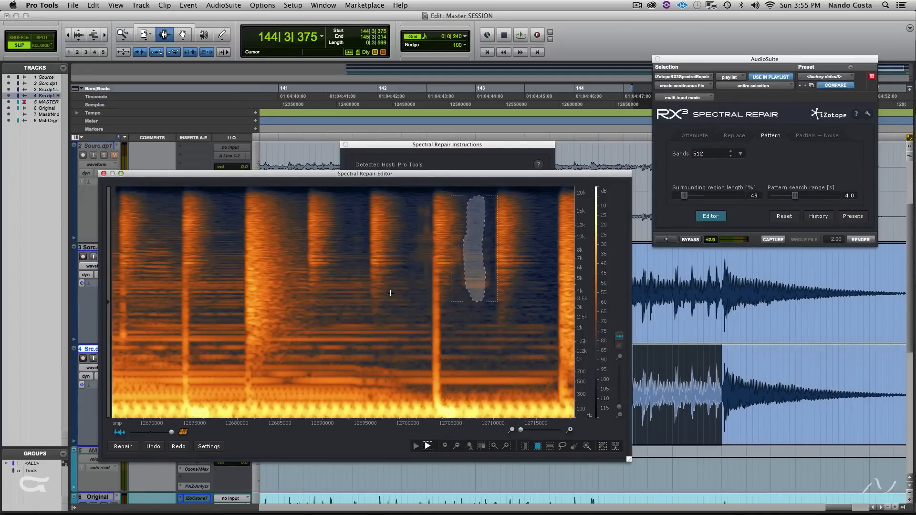
click(155, 447)
click(154, 447)
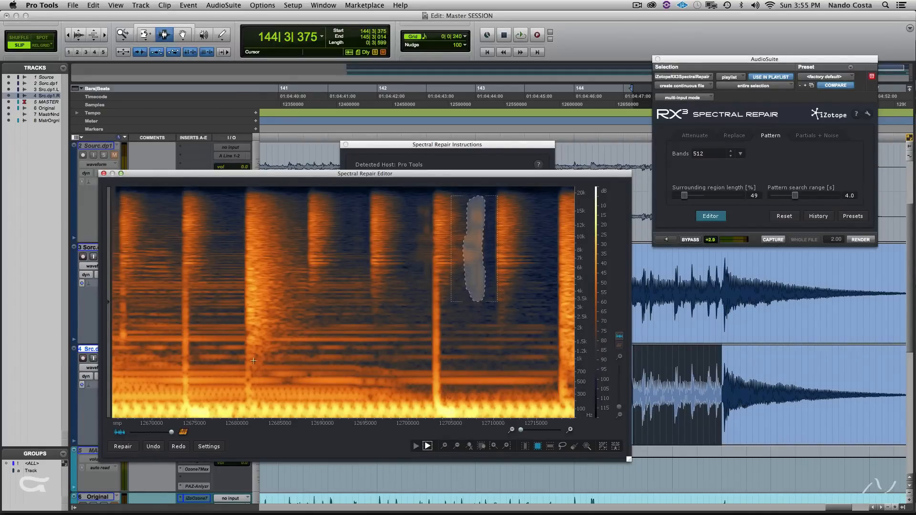
click(334, 279)
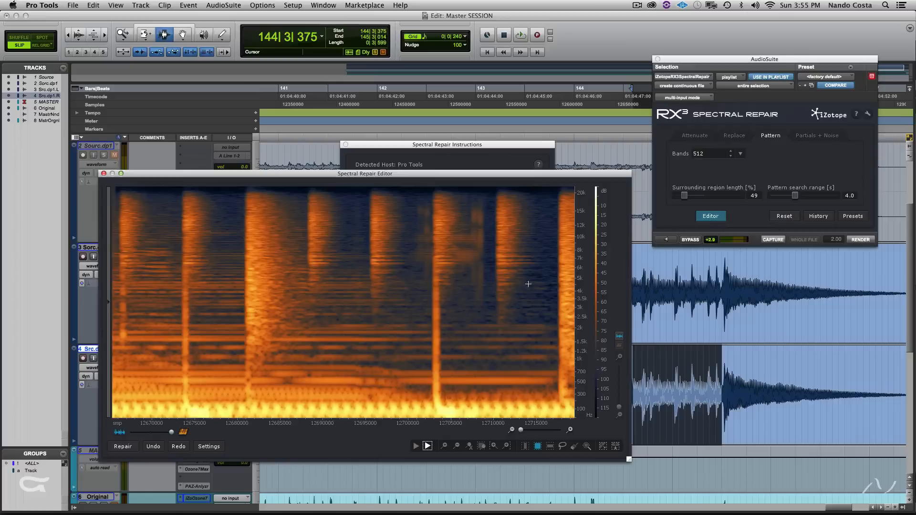
click(179, 447)
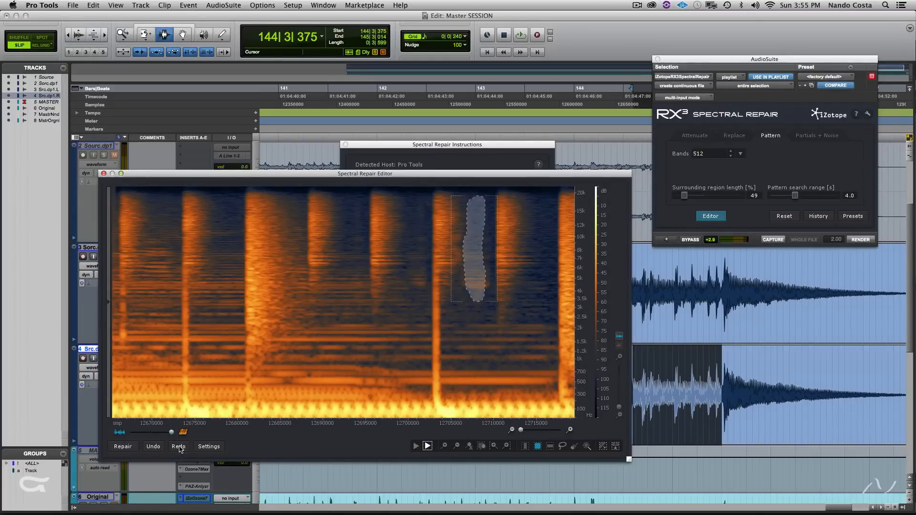
click(377, 295)
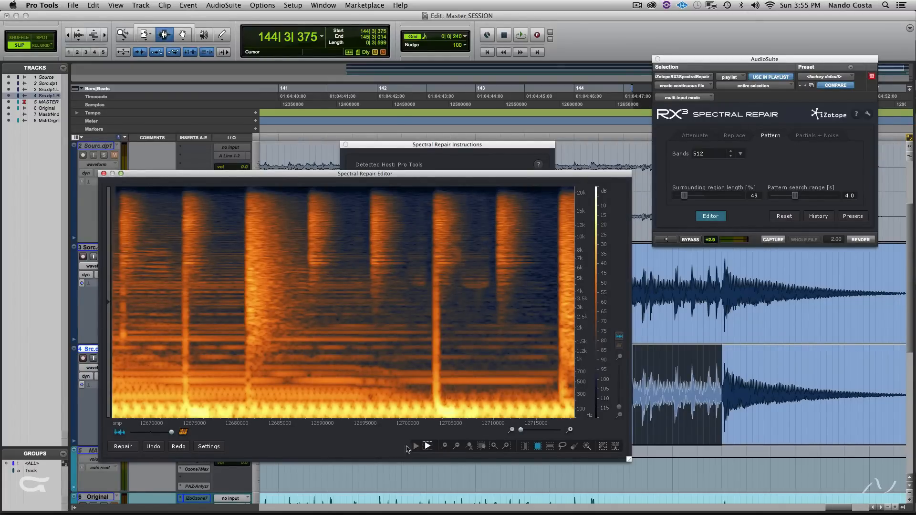
Preview the repaired audio in Spectral Repair, comparing it with the bypassed signal, and stop the preview
click(667, 242)
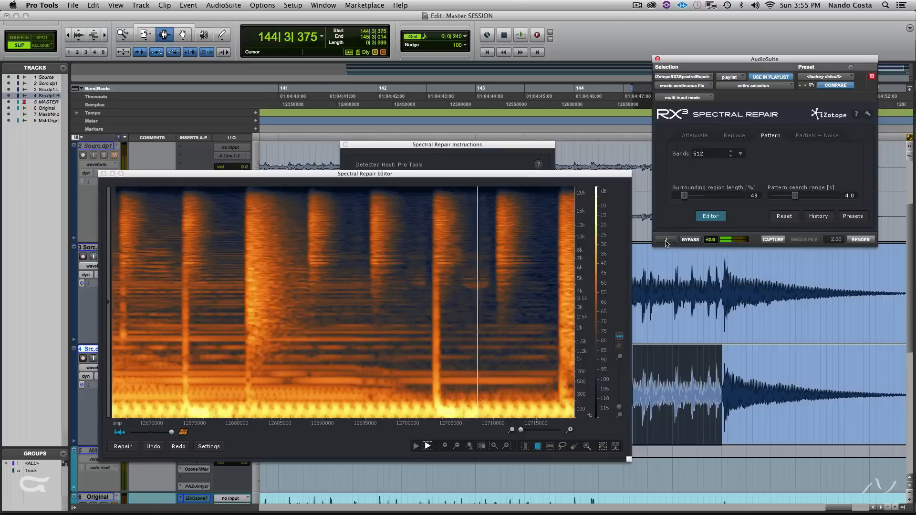
click(667, 241)
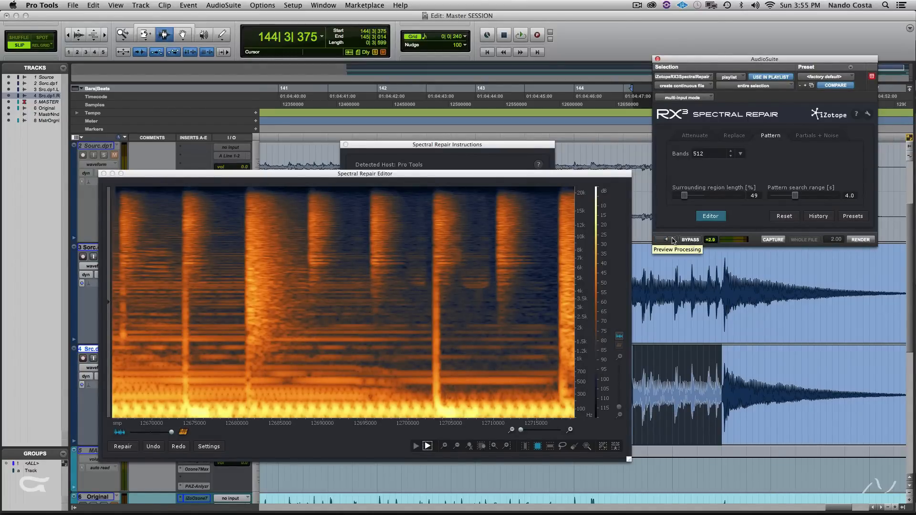
click(673, 241)
click(688, 240)
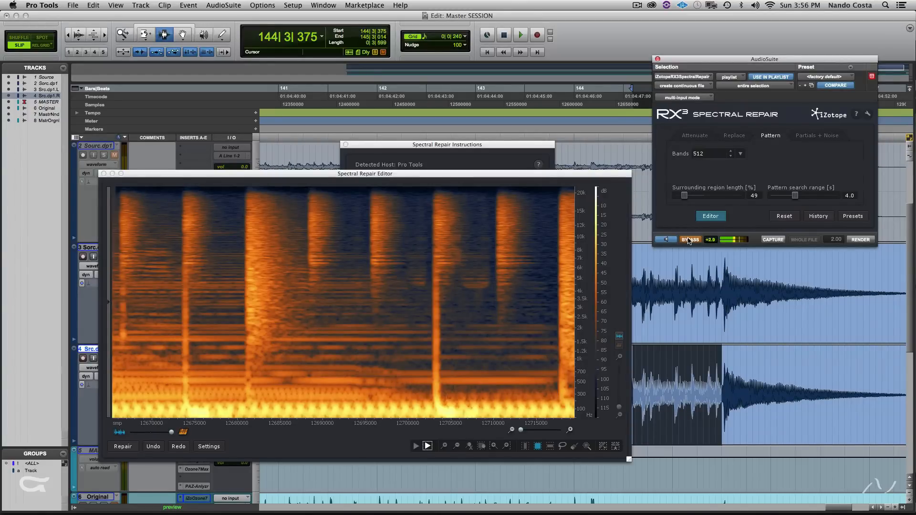
click(689, 240)
click(848, 221)
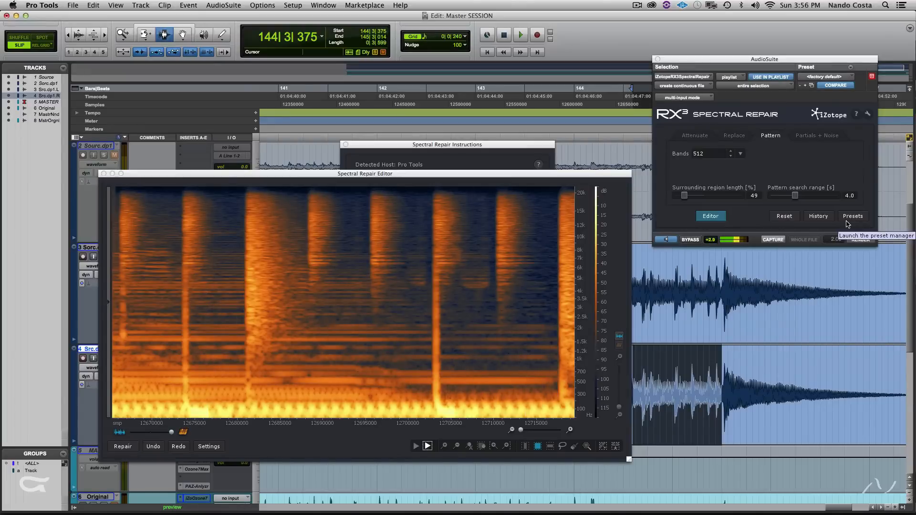
click(667, 240)
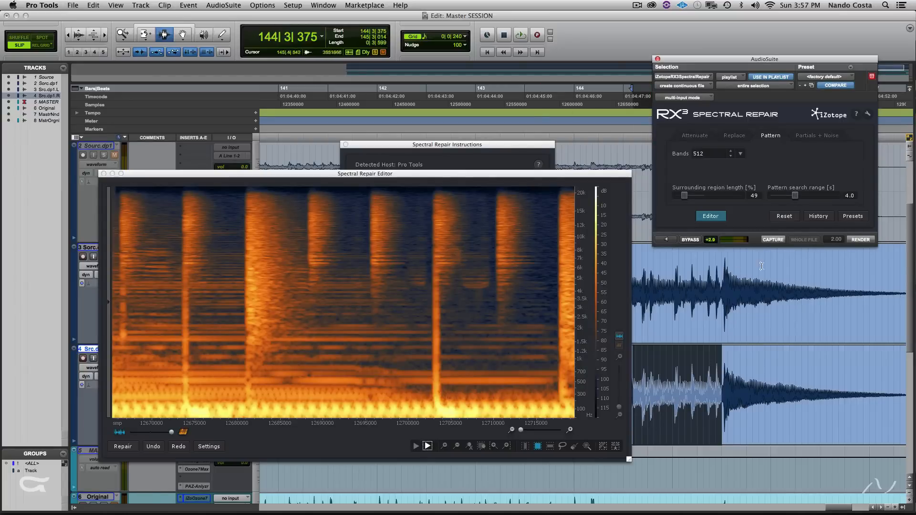
Render the spectral repair into the captured clip, select the ending around it on the right source track, and close the Spectral Repair instructions
click(860, 240)
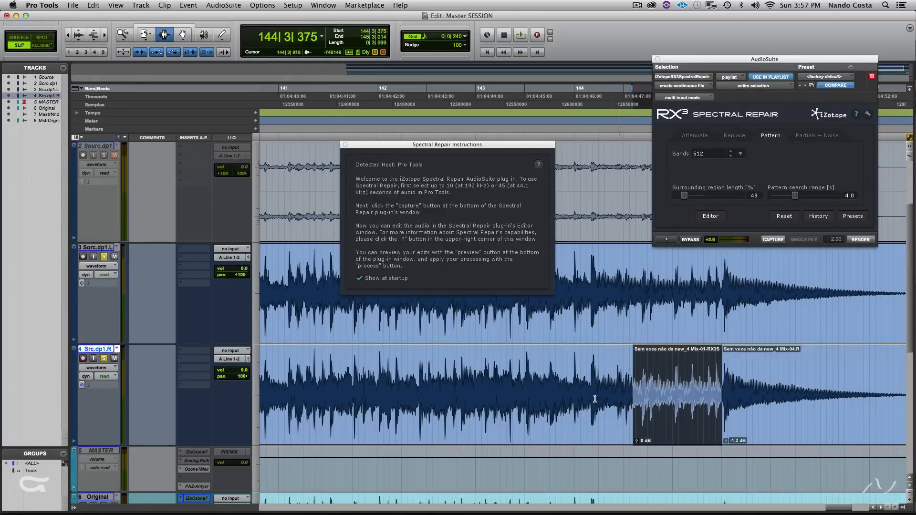
drag(590, 406, 803, 406)
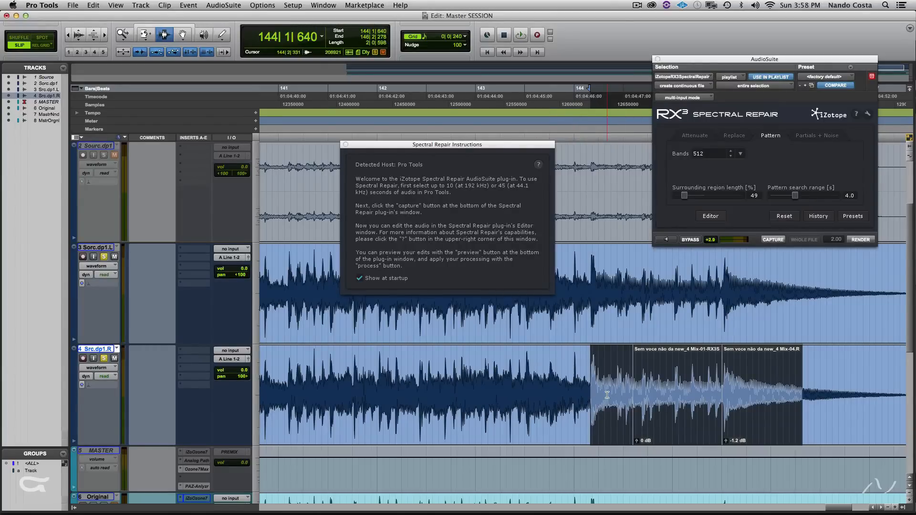
click(345, 144)
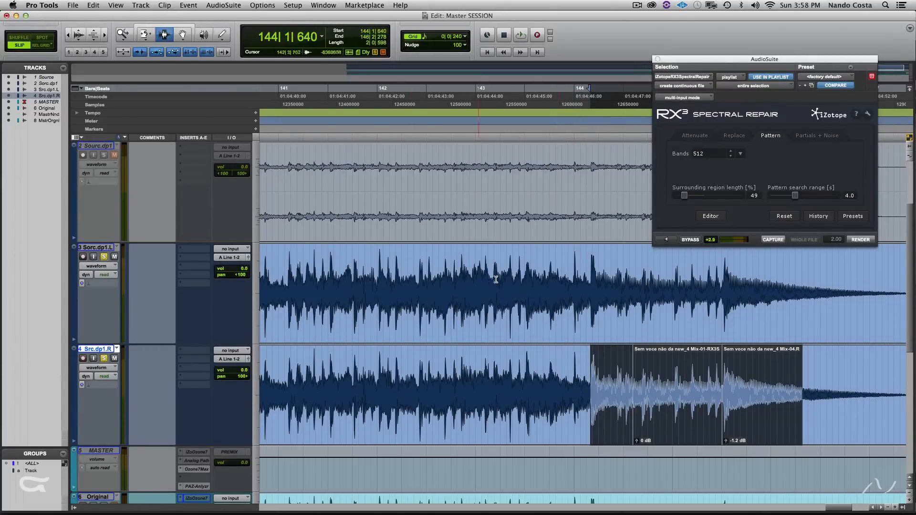
scroll(636, 368, down, 5)
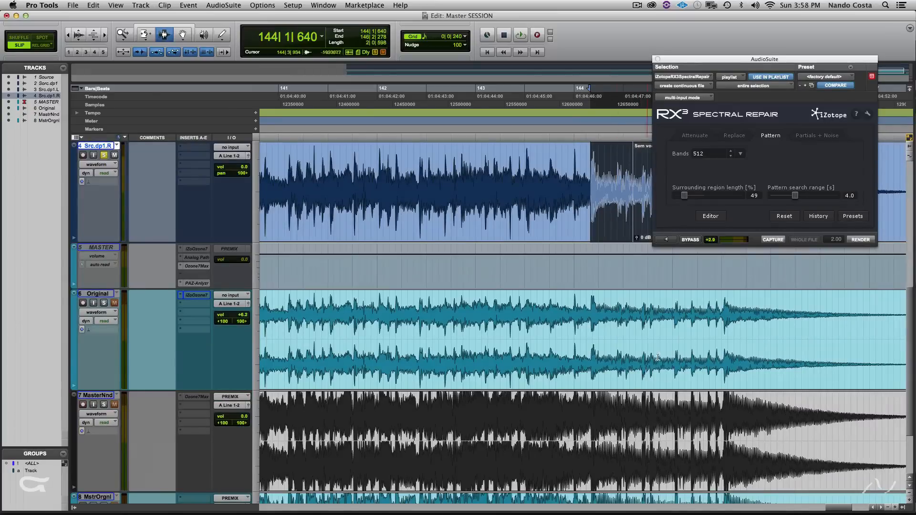
scroll(537, 210, up, 7)
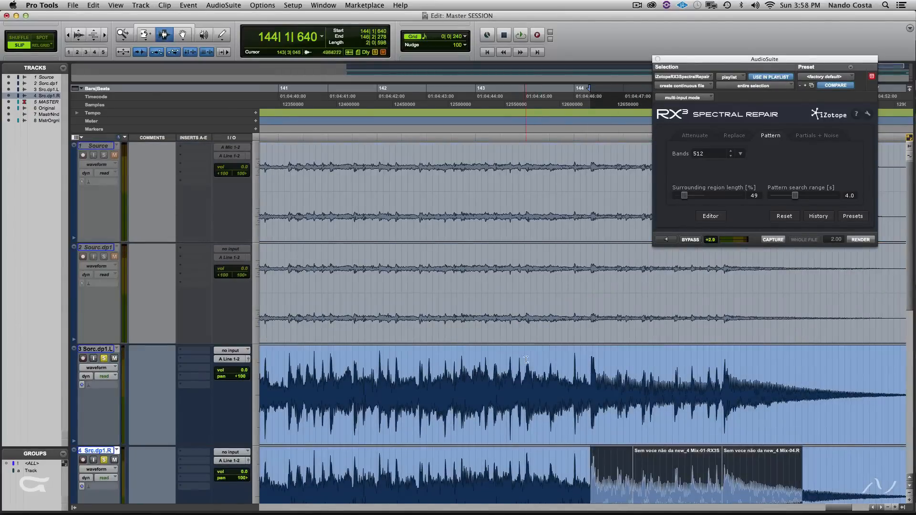
Select a range across the split left and right source tracks, mute both tracks and turn off their solo
drag(532, 378, 588, 454)
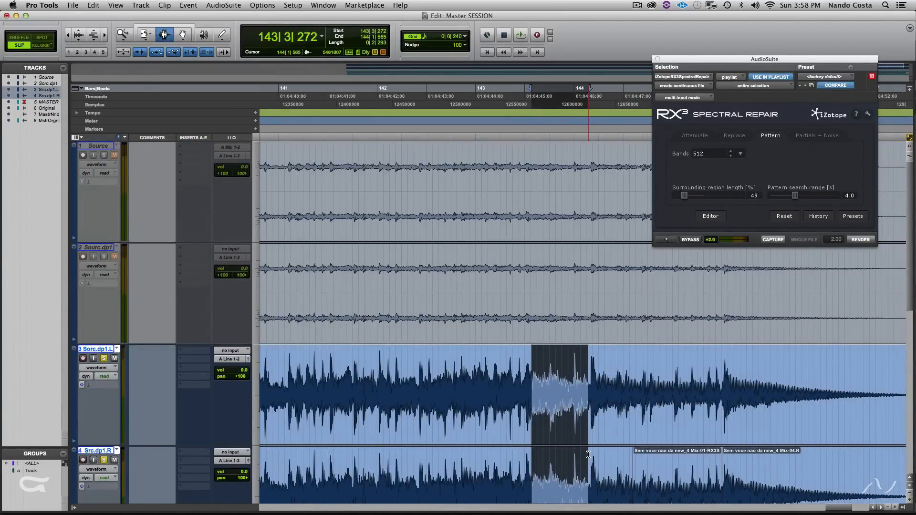
key(shift+m)
key(shift+s)
Solo the Original track and audition its ending from about 143|3|402
scroll(590, 395, down, 7)
click(535, 346)
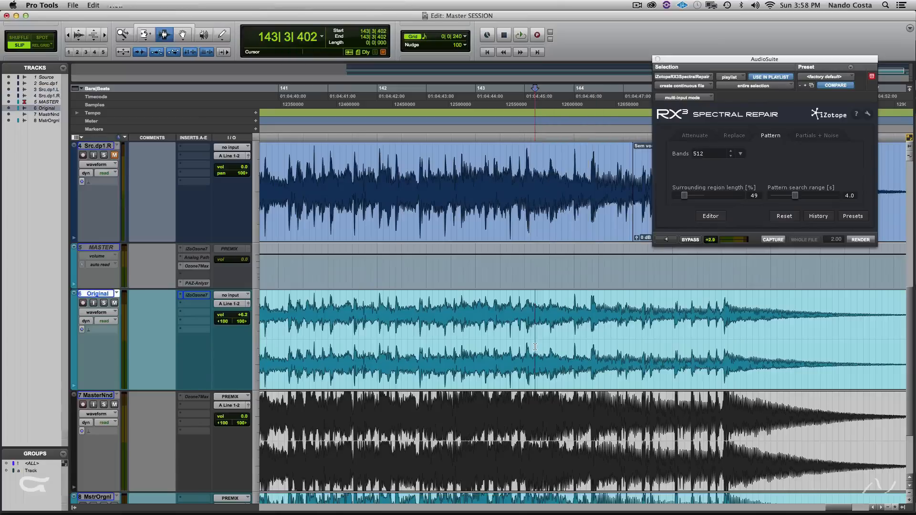
key(shift+s)
key(space)
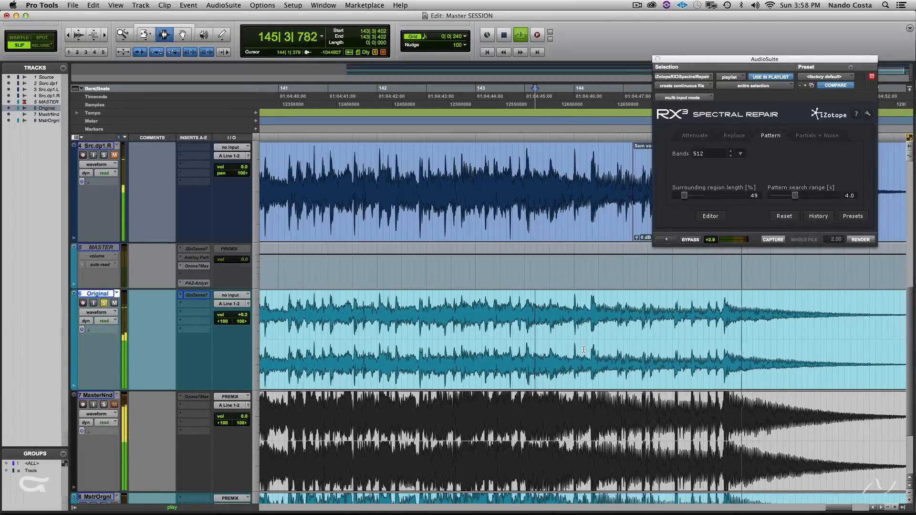
key(space)
Solo the MasterNnd track and audition its ending from 143|4|000 and again from about 144|1|826
scroll(568, 349, down, 3)
click(549, 349)
key(shift+s)
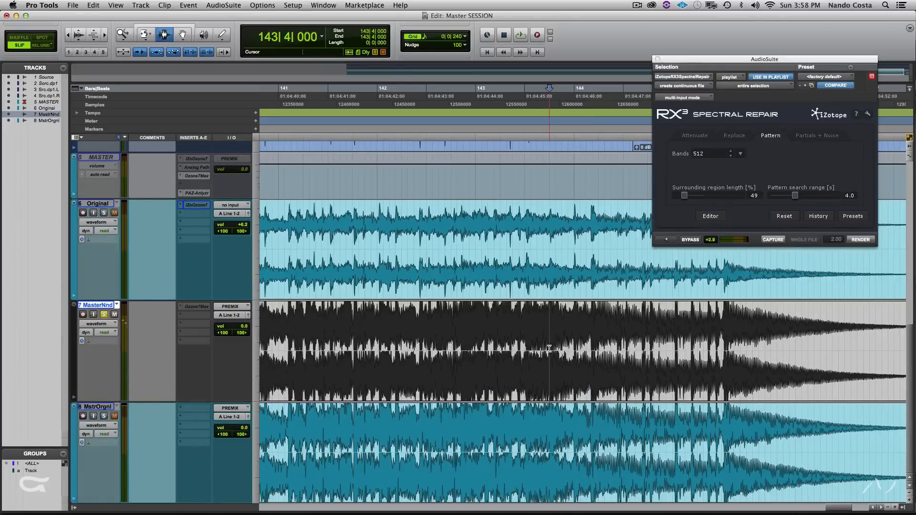
key(space)
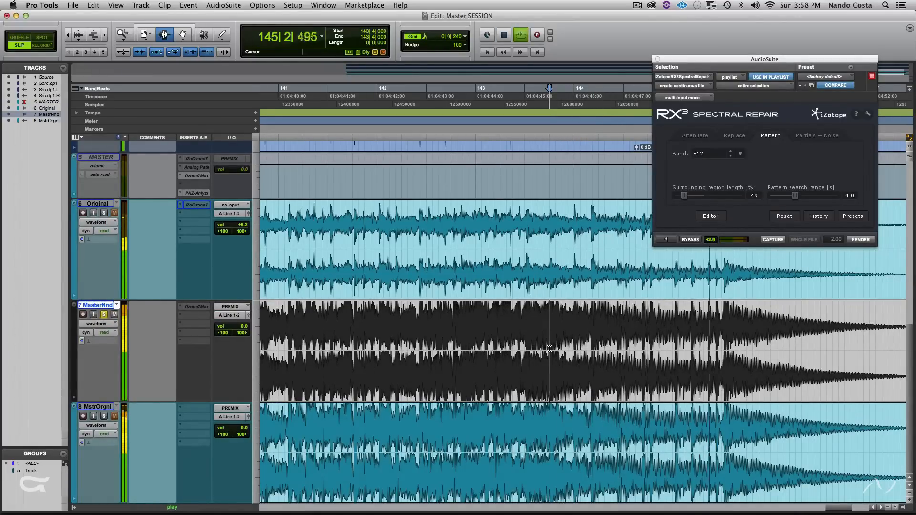
key(space)
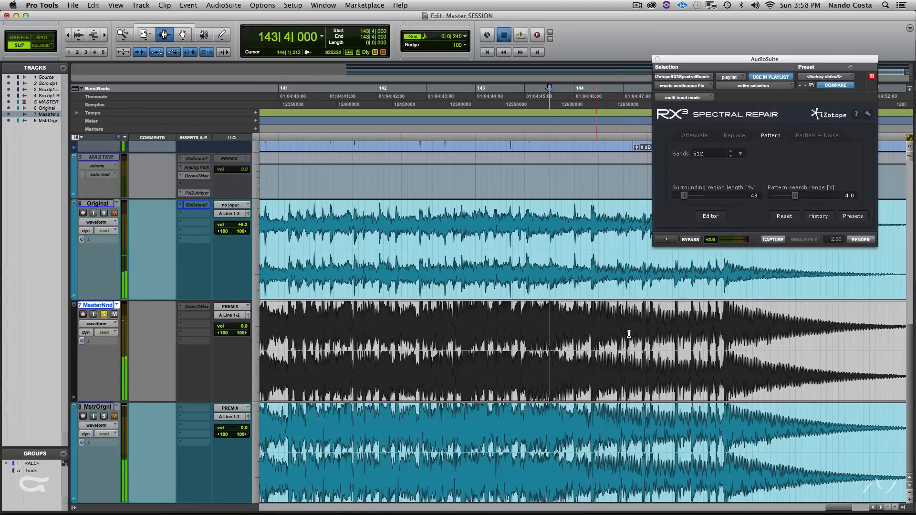
click(595, 340)
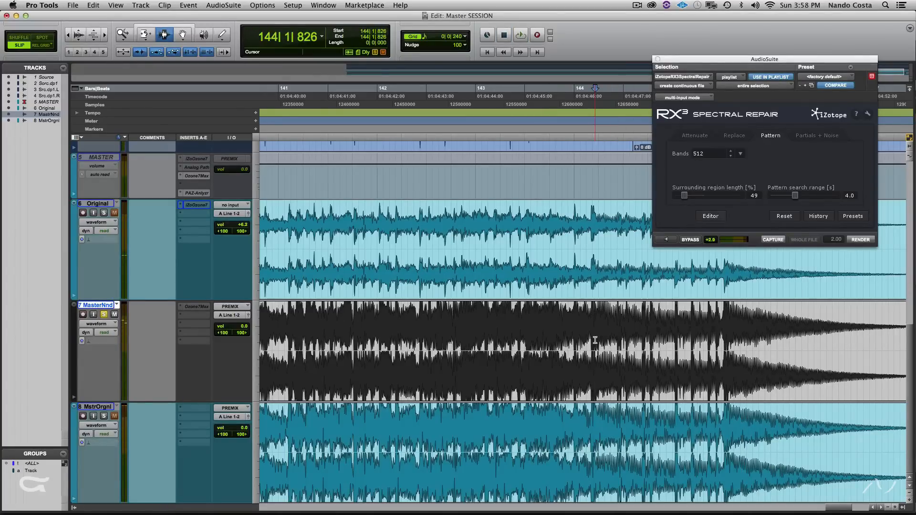
key(space)
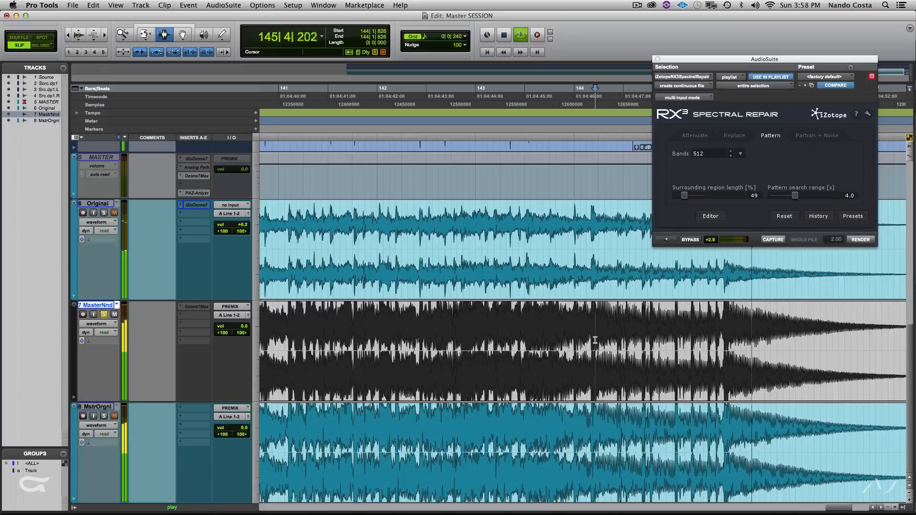
key(space)
Compare the song's ending from just after the start of bar 144, soloing the Original track first and MasterNnd second
click(588, 266)
key(shift+s)
key(space)
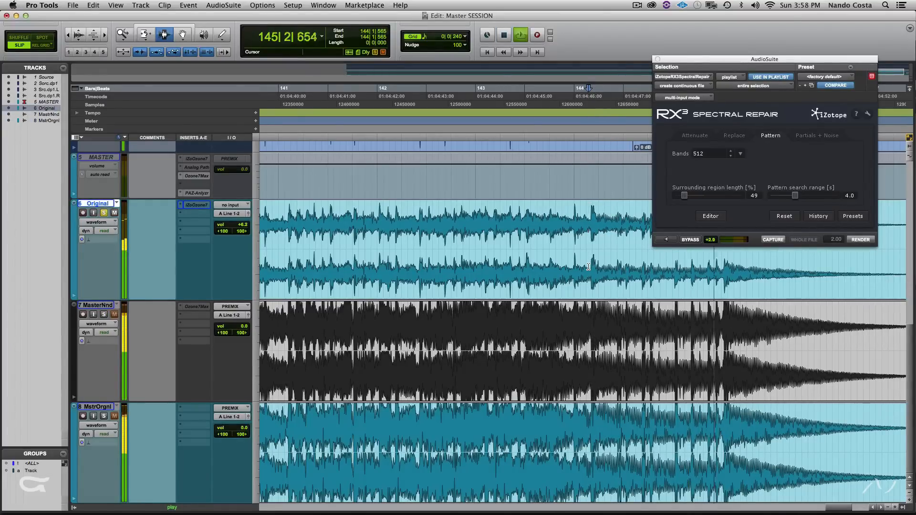
key(space)
click(594, 362)
key(shift+s)
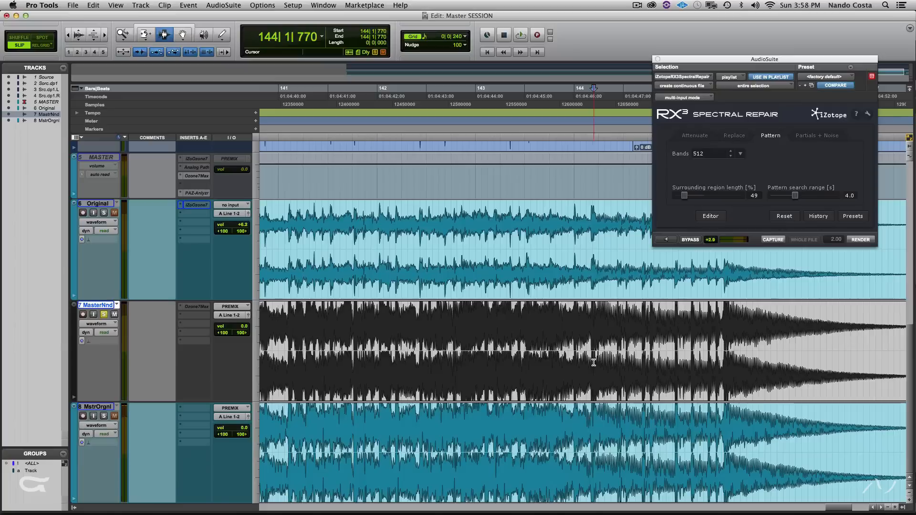
key(space)
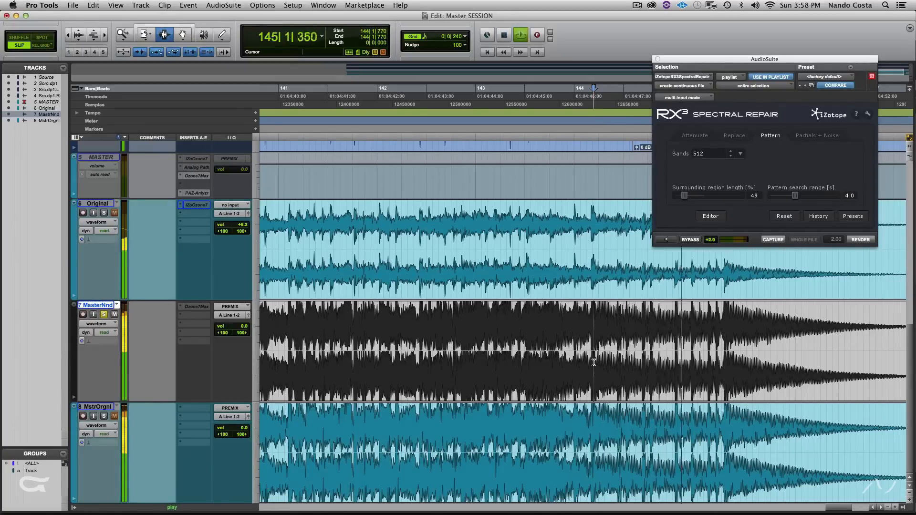
key(space)
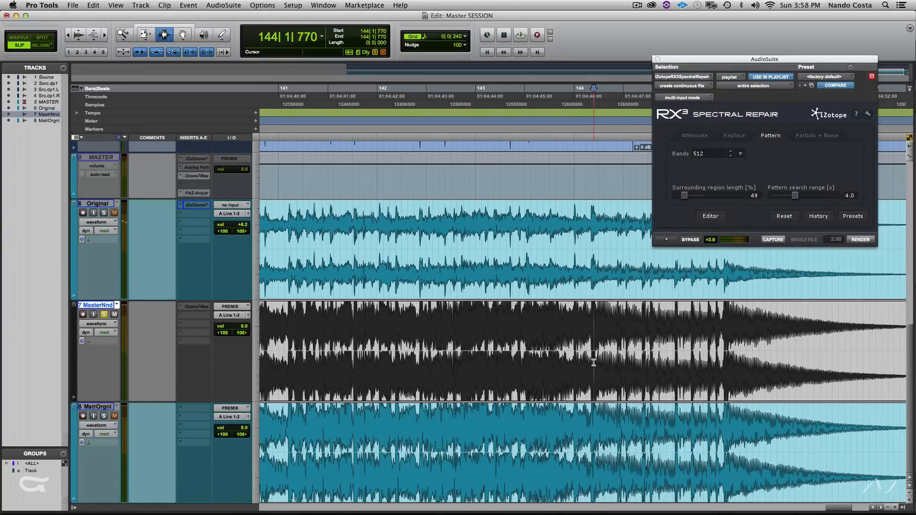